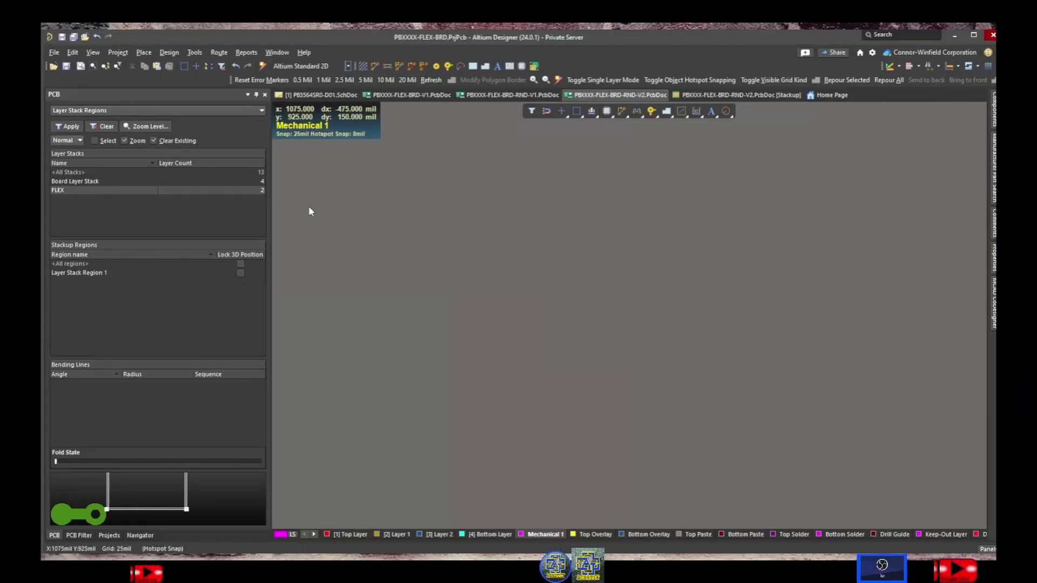
# Create a new blank PCB document, PCB1, and show its board panel
pyautogui.click(54, 53)
pyautogui.moveTo(81, 65)
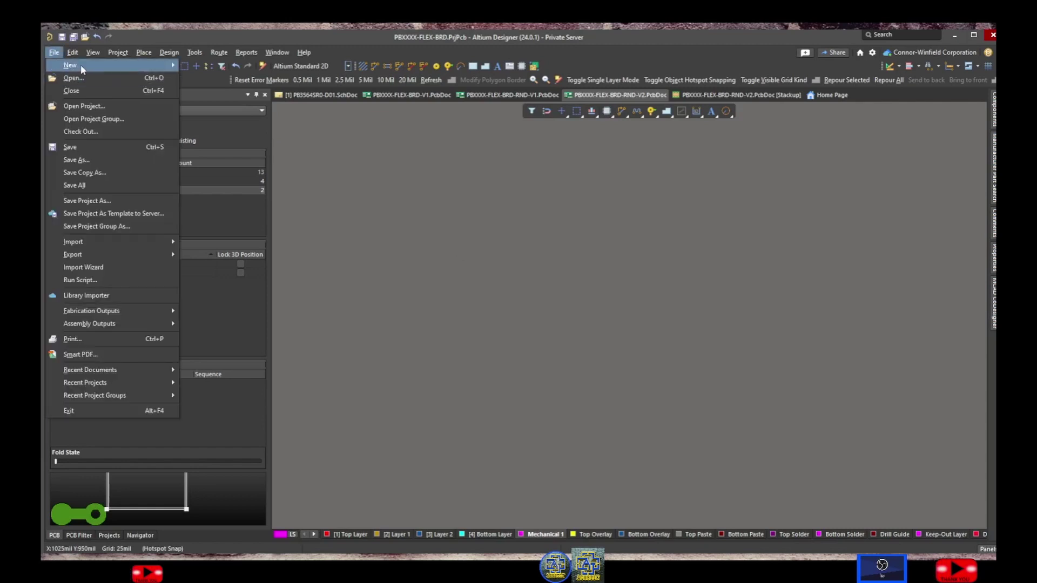
pyautogui.click(212, 87)
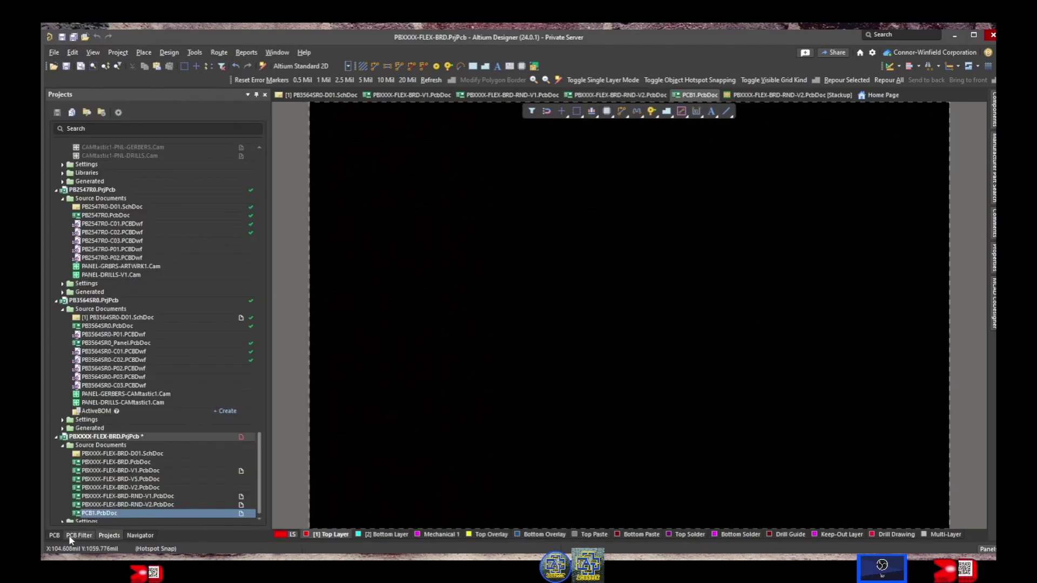
pyautogui.click(54, 536)
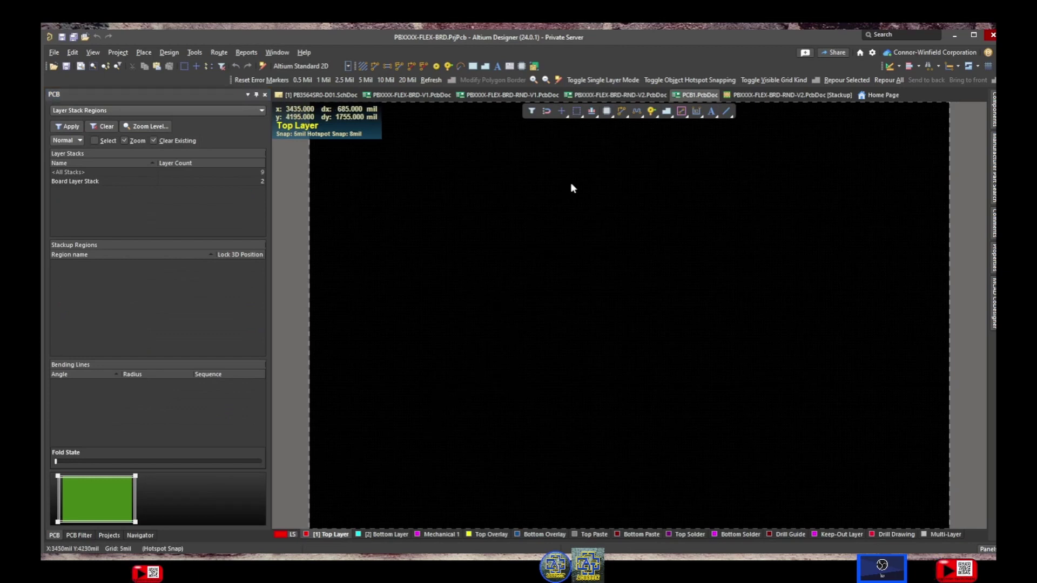
# Enable snapping to guides and to all object types
pyautogui.click(546, 113)
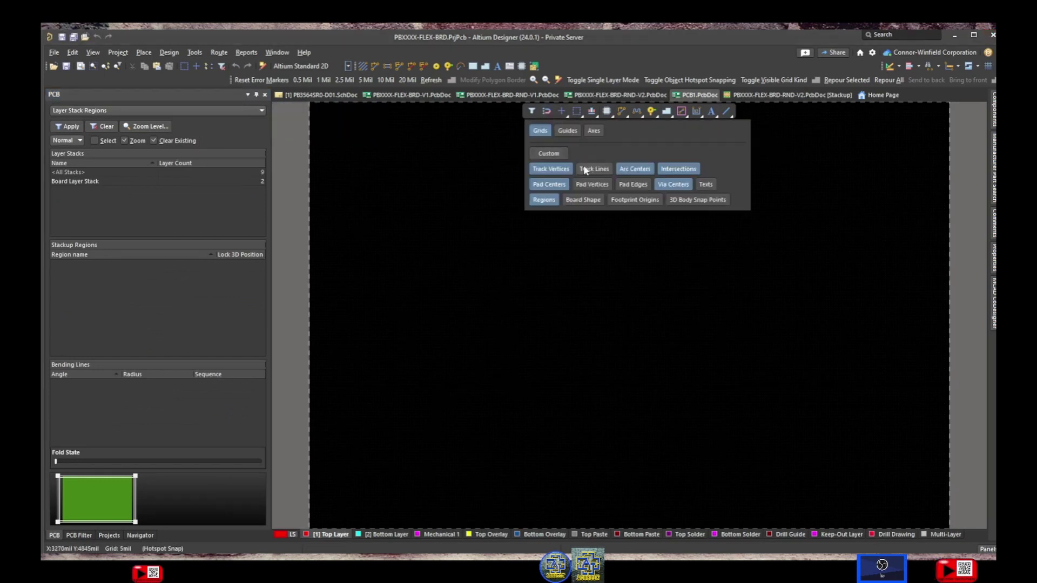
pyautogui.click(567, 132)
pyautogui.click(548, 154)
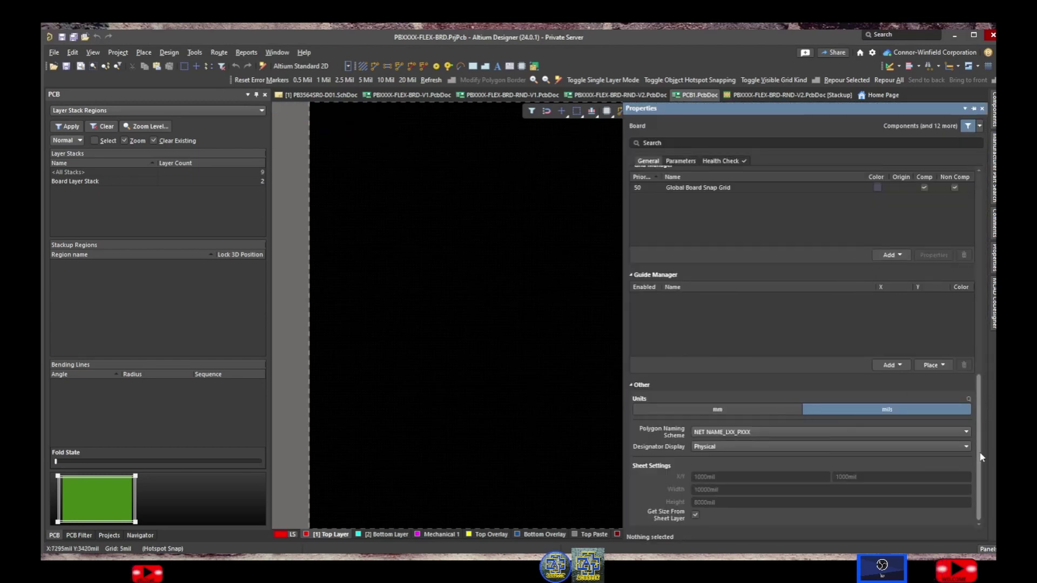
# Keep the board in mils and add three horizontal guides at Y 1000mil
pyautogui.click(886, 412)
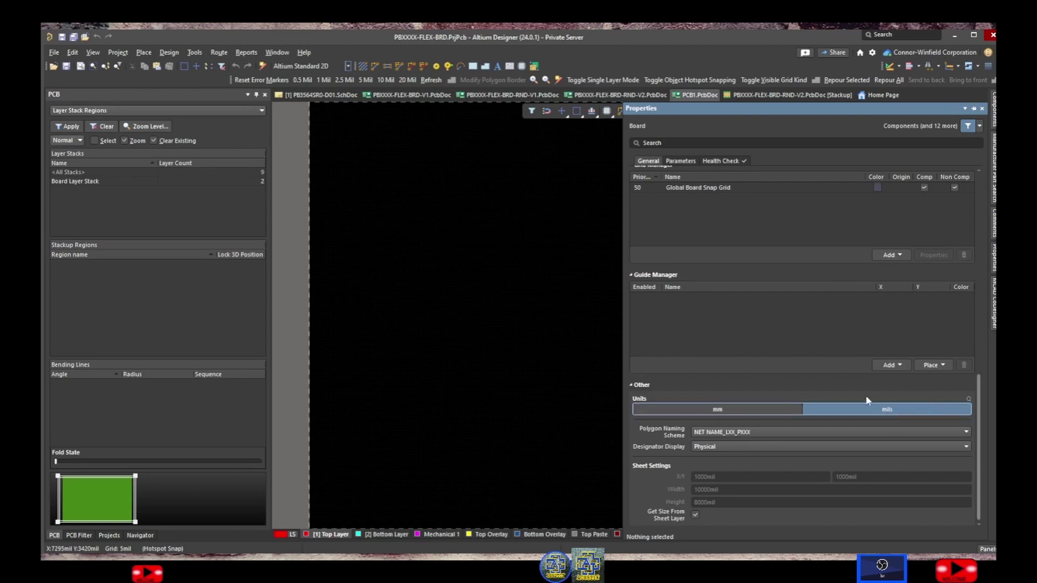
pyautogui.click(891, 366)
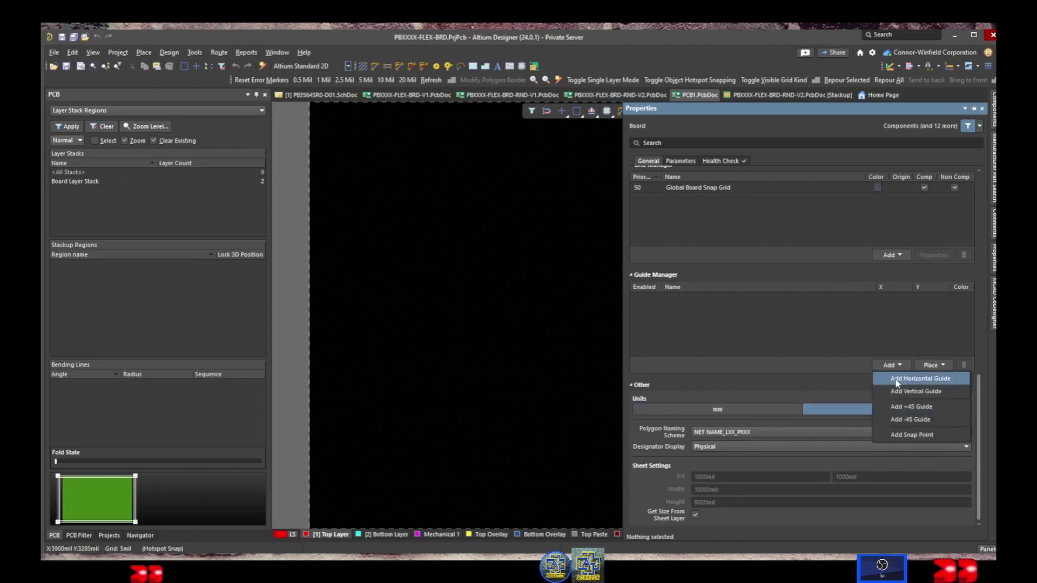
pyautogui.click(895, 379)
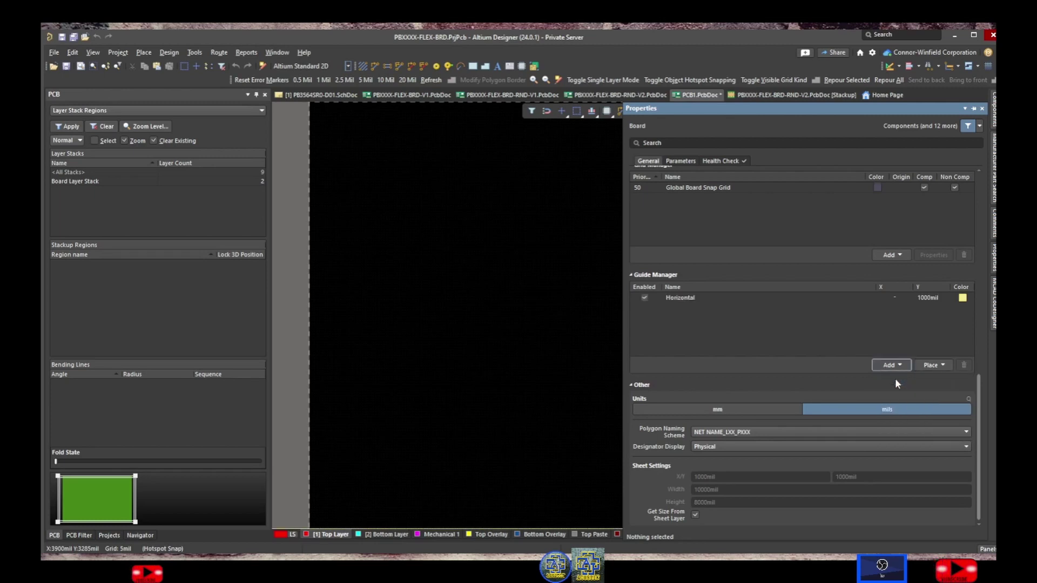
pyautogui.click(894, 367)
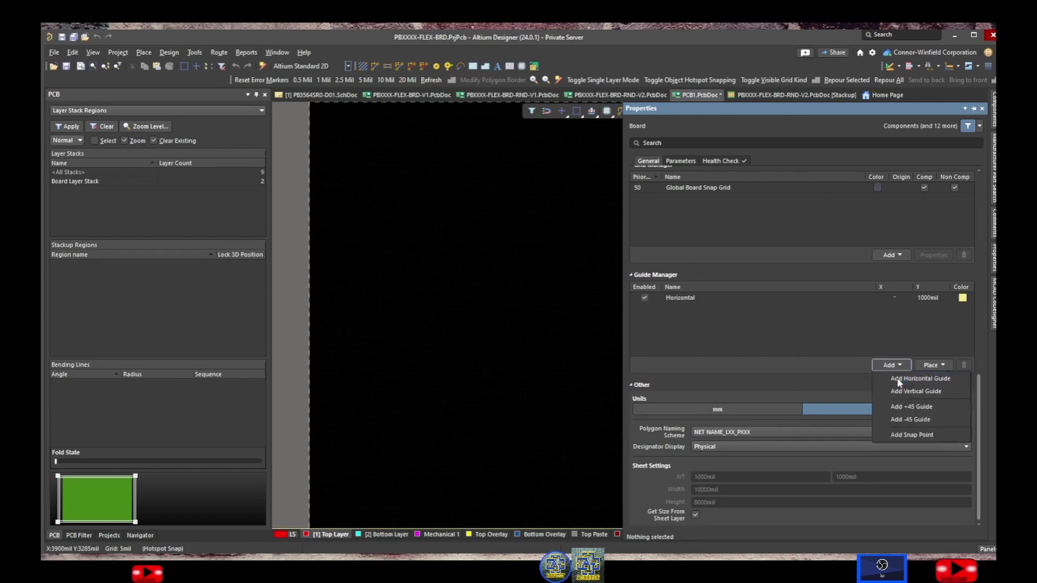
pyautogui.click(898, 380)
pyautogui.click(892, 368)
pyautogui.click(903, 381)
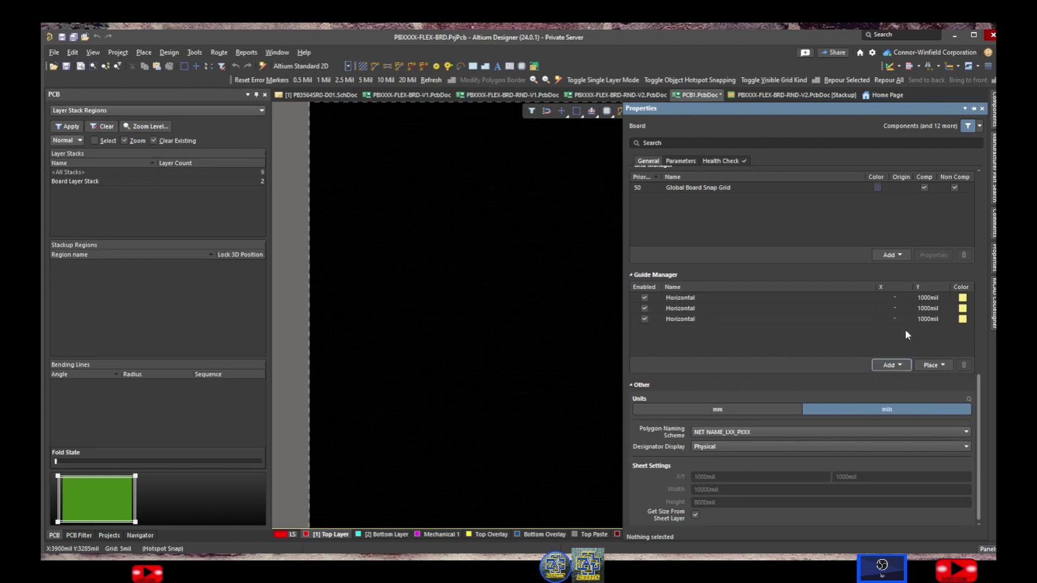
# Add several vertical guides at X 1000mil in the Guide Manager
pyautogui.click(902, 367)
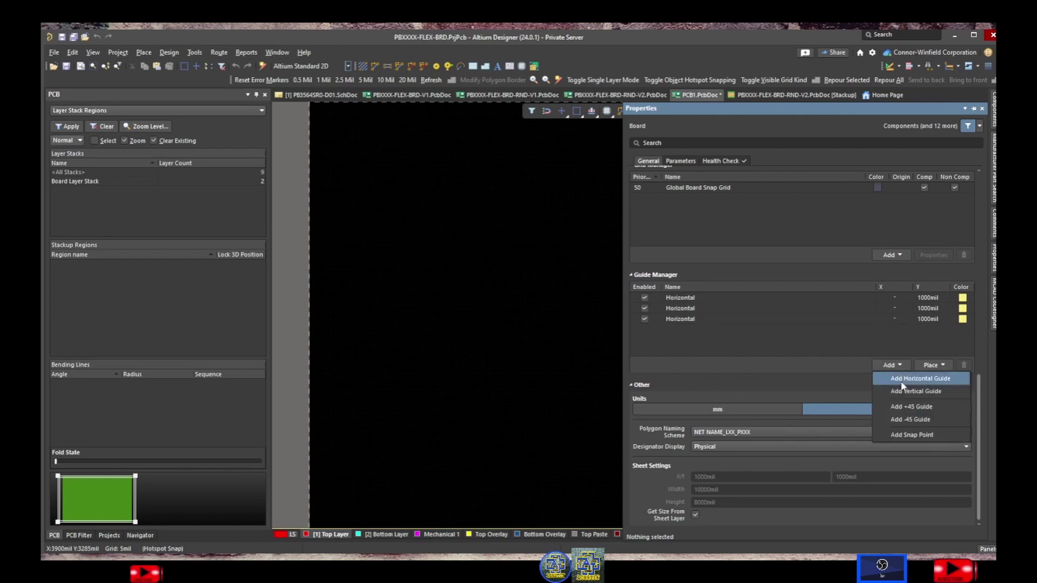
pyautogui.click(919, 392)
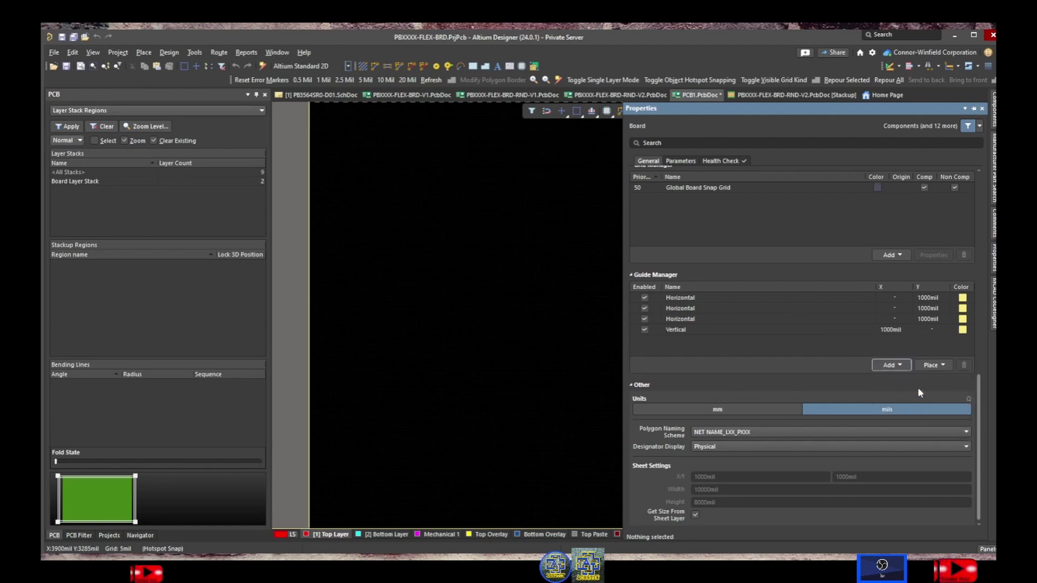
pyautogui.click(890, 365)
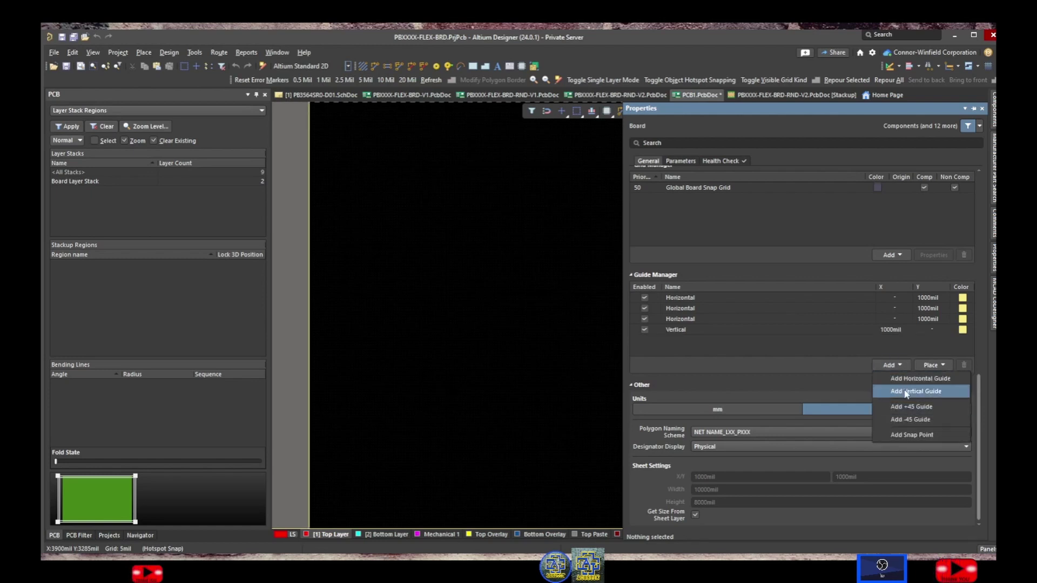
pyautogui.click(904, 391)
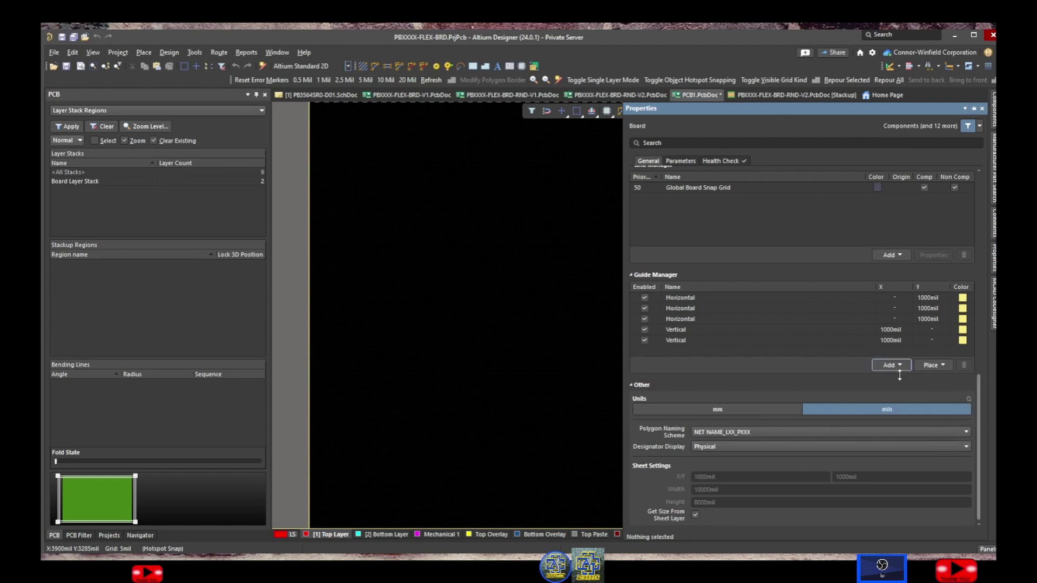
pyautogui.click(891, 366)
pyautogui.click(906, 394)
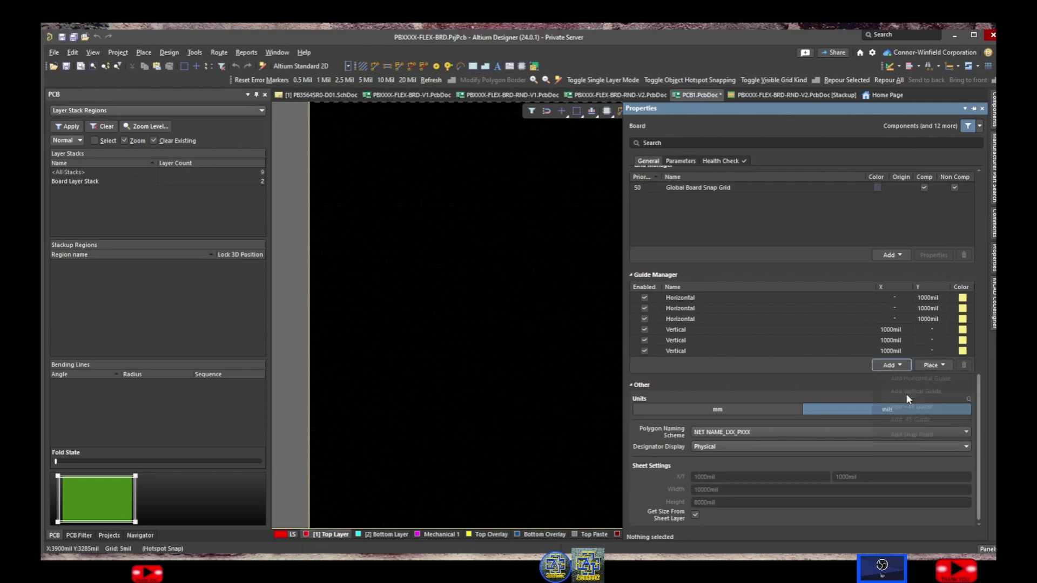
pyautogui.click(890, 365)
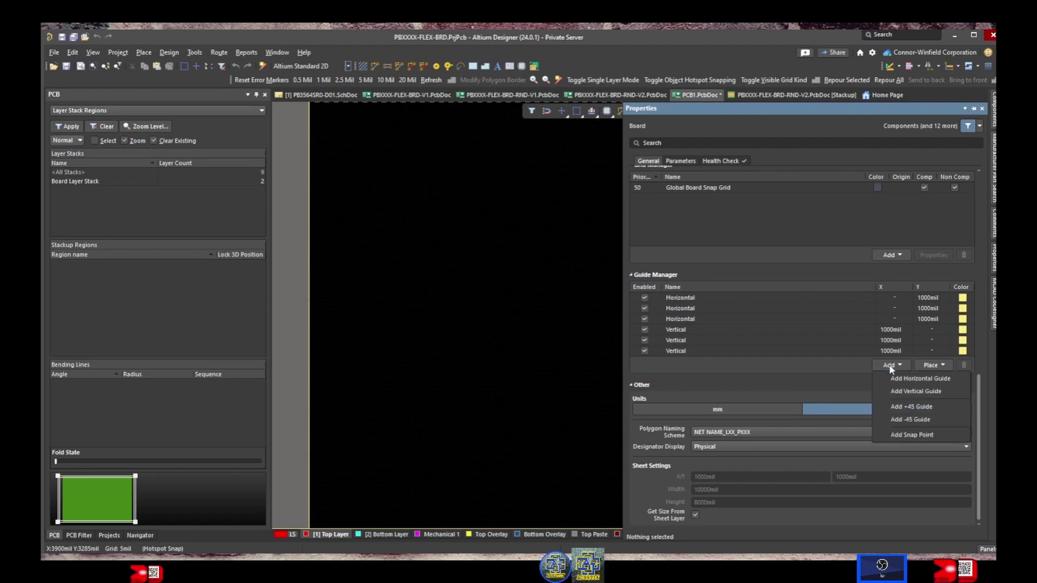
pyautogui.click(905, 390)
pyautogui.click(898, 370)
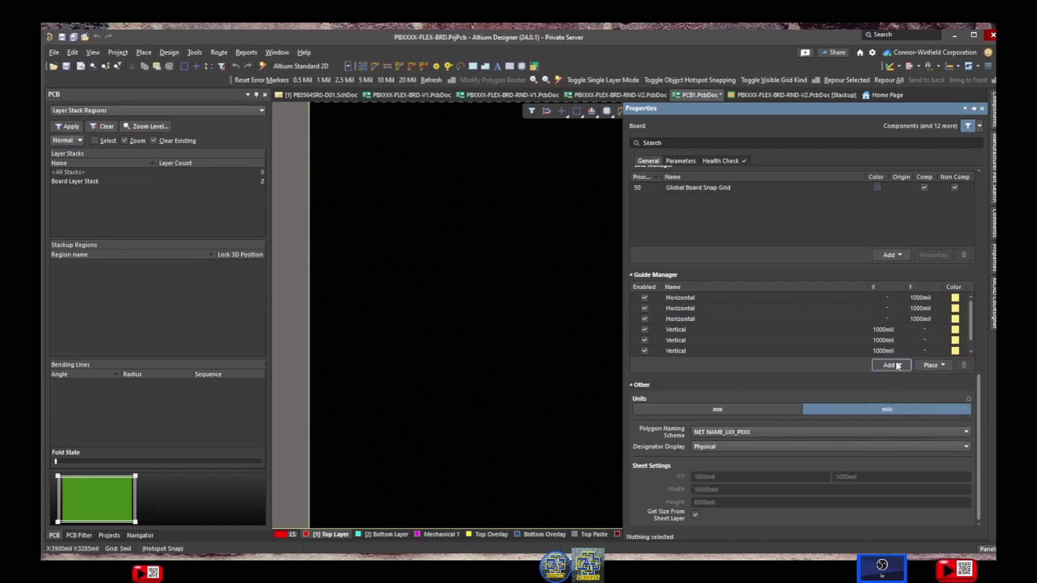
pyautogui.click(897, 369)
pyautogui.click(915, 299)
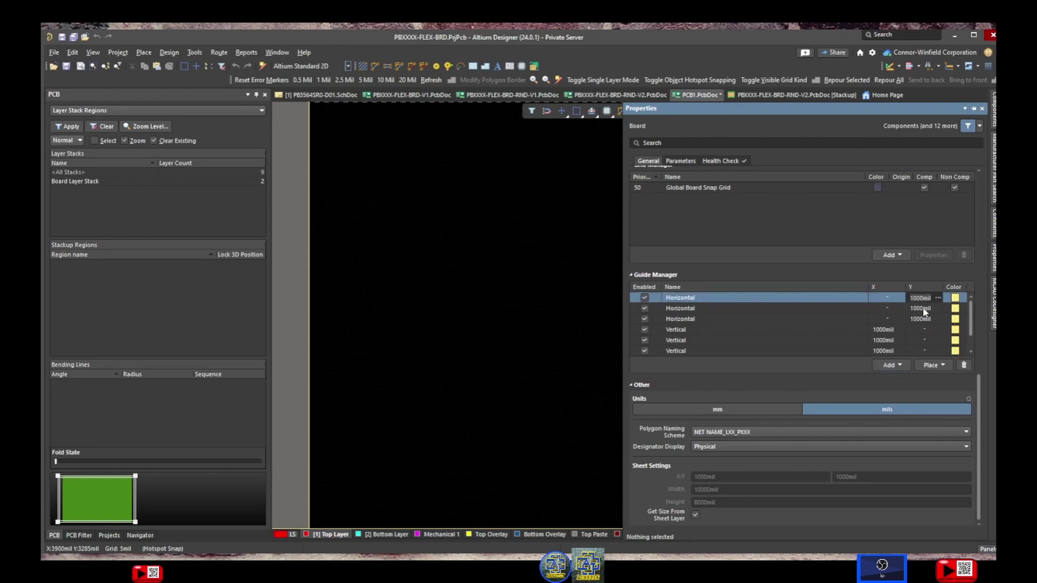
# Set the three horizontal guides to Y 0, 100 and 200mil
pyautogui.doubleClick(918, 298)
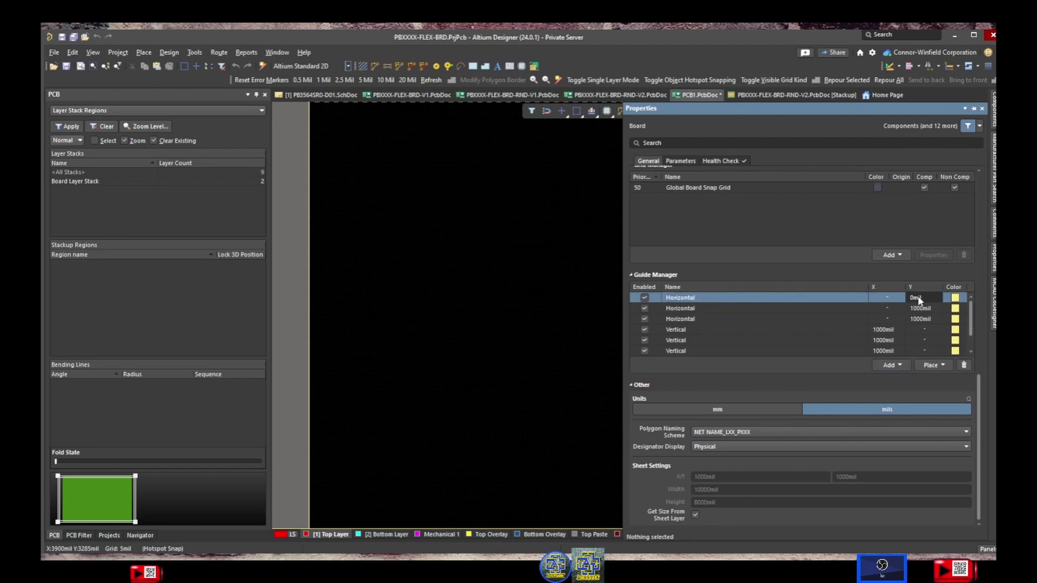
pyautogui.write('0')
pyautogui.press('Return')
pyautogui.doubleClick(921, 309)
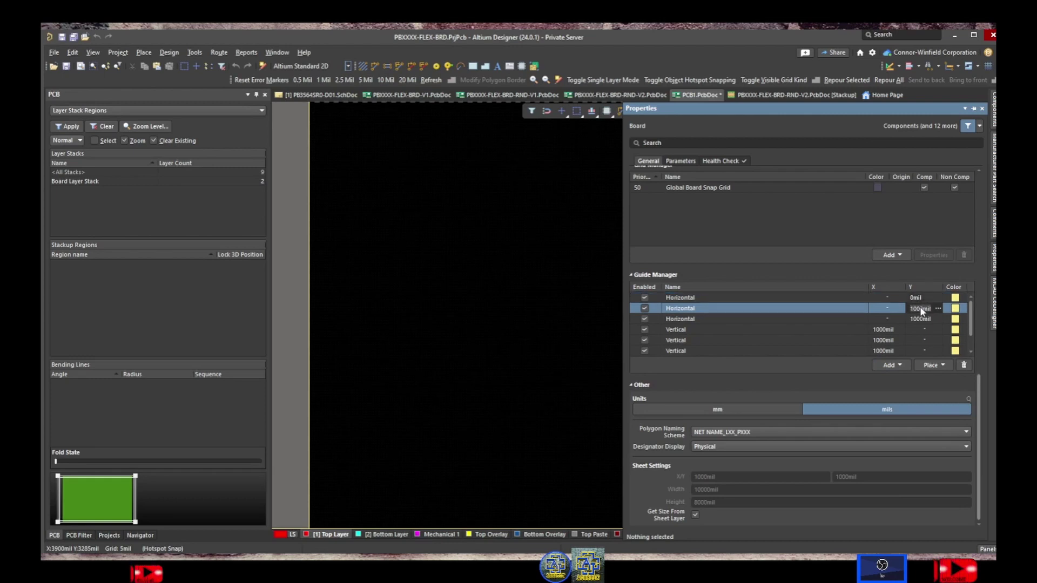
pyautogui.write('100')
pyautogui.press('Return')
pyautogui.doubleClick(920, 319)
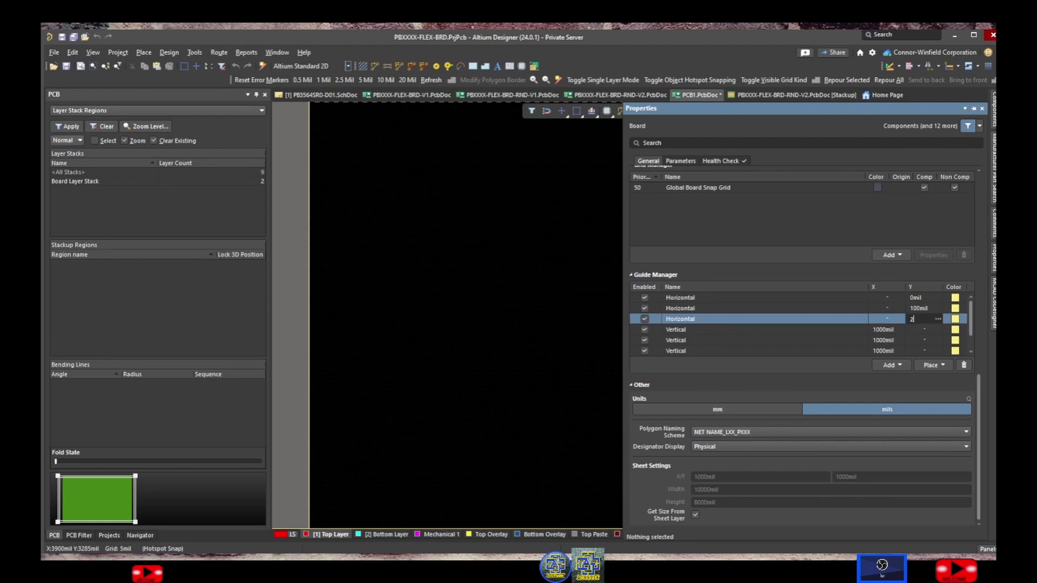
pyautogui.write('200')
pyautogui.press('Return')
# Reposition the first two vertical guides to X 0mil and 200mil
pyautogui.doubleClick(884, 330)
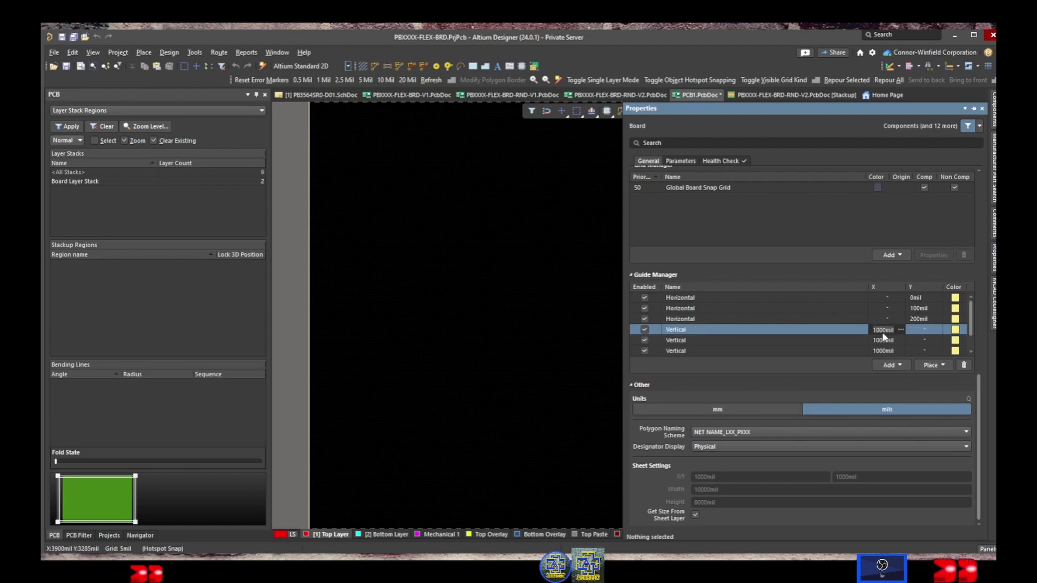
pyautogui.write('0')
pyautogui.press('Return')
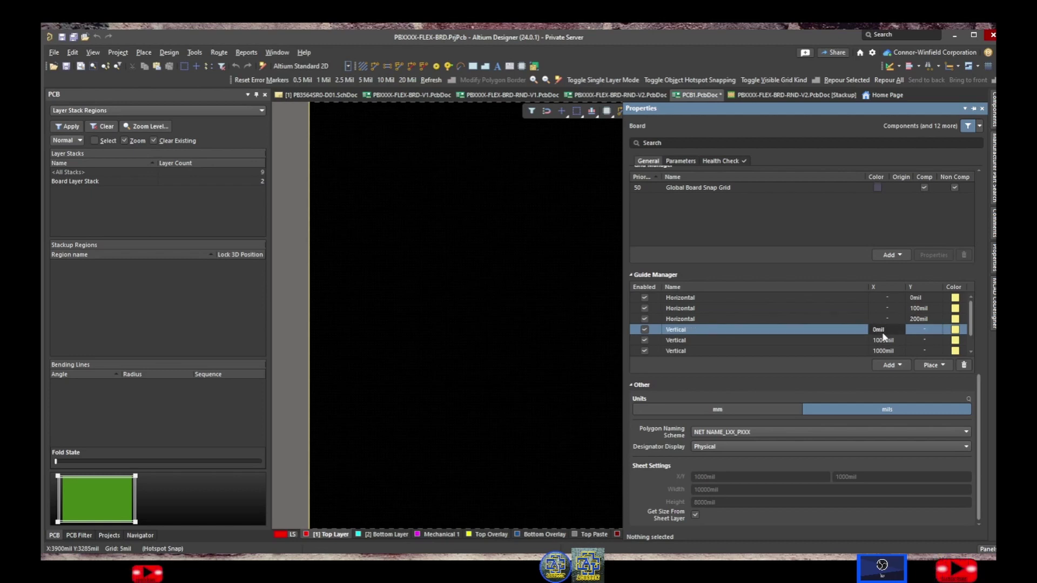
pyautogui.doubleClick(885, 344)
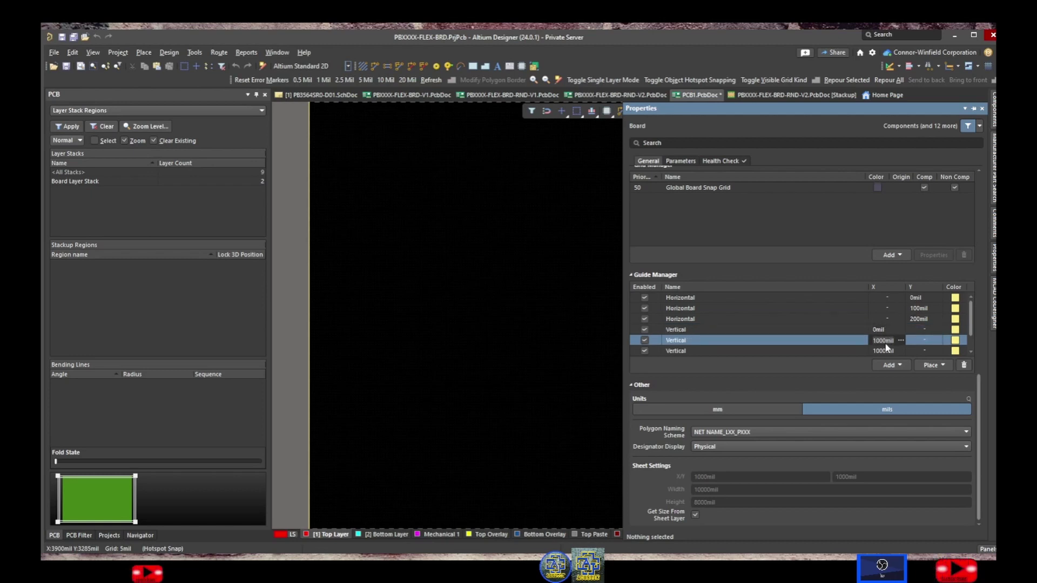
pyautogui.write('100')
pyautogui.press('Return')
pyautogui.scroll(-1, 887, 353)
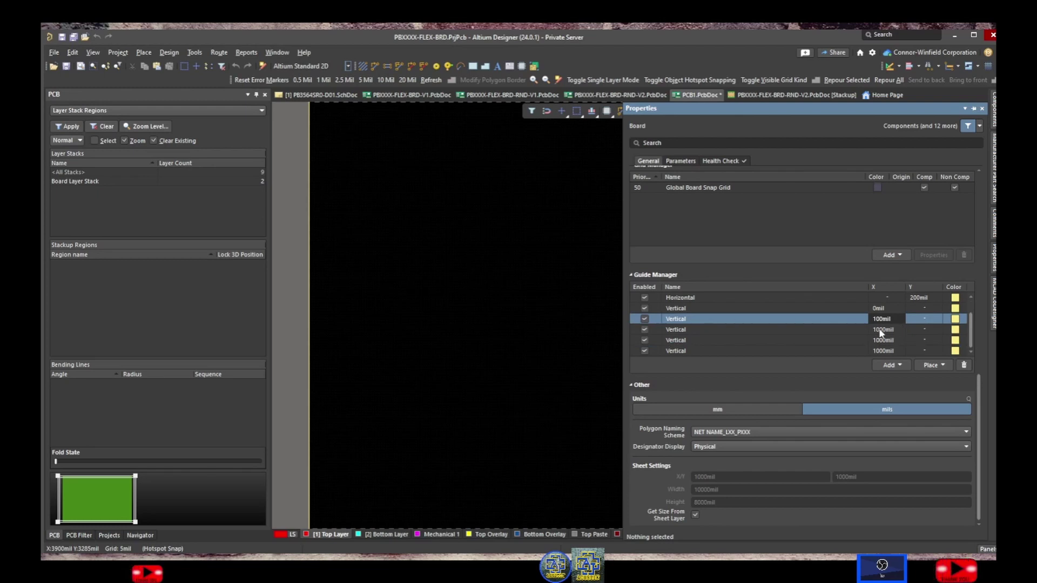
pyautogui.scroll(1, 882, 333)
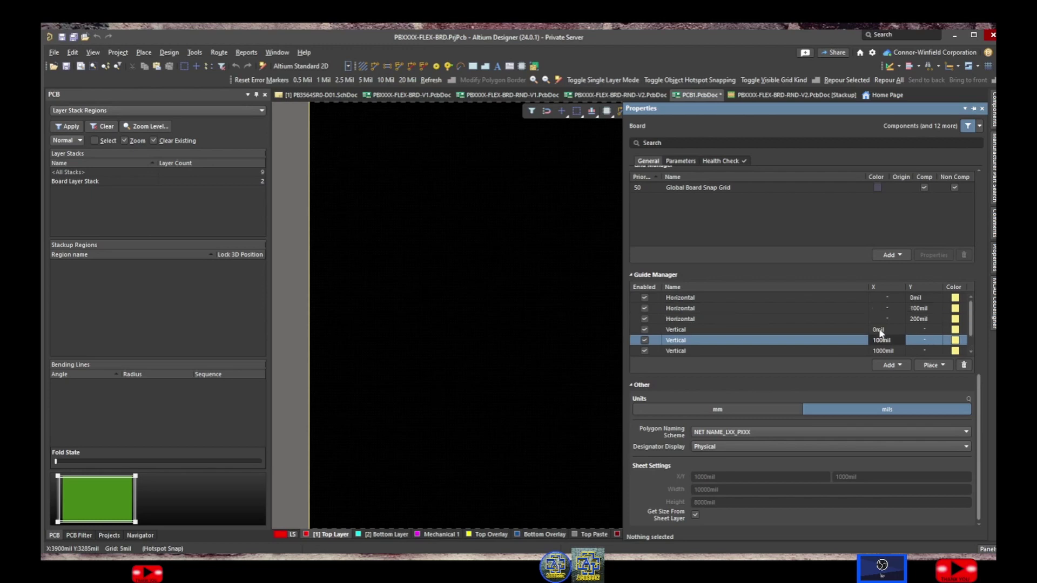
pyautogui.scroll(-1, 881, 333)
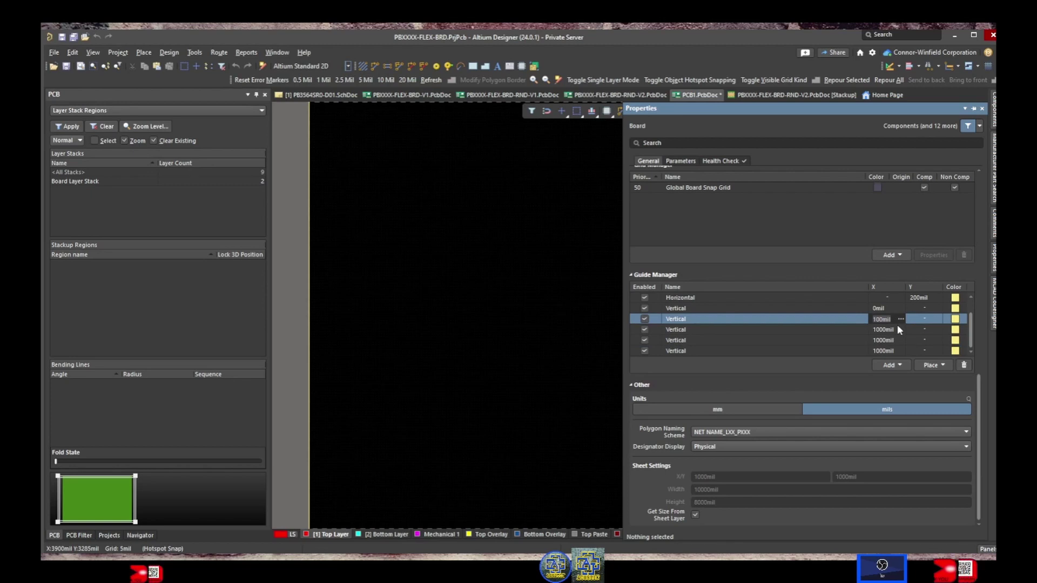
pyautogui.write('200')
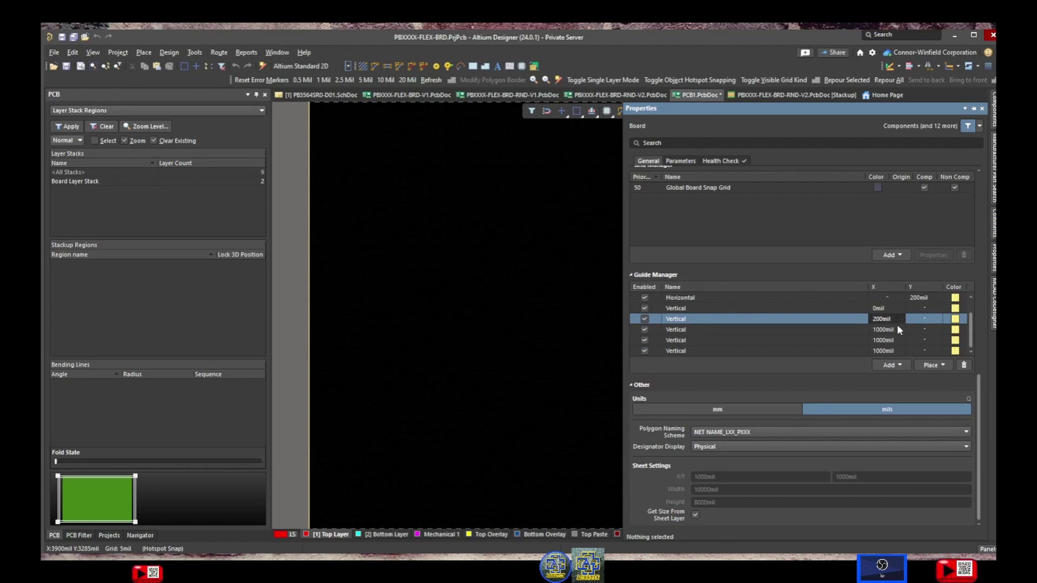
# Move the remaining vertical guides to X 400, 600 and 800mil
pyautogui.click(882, 330)
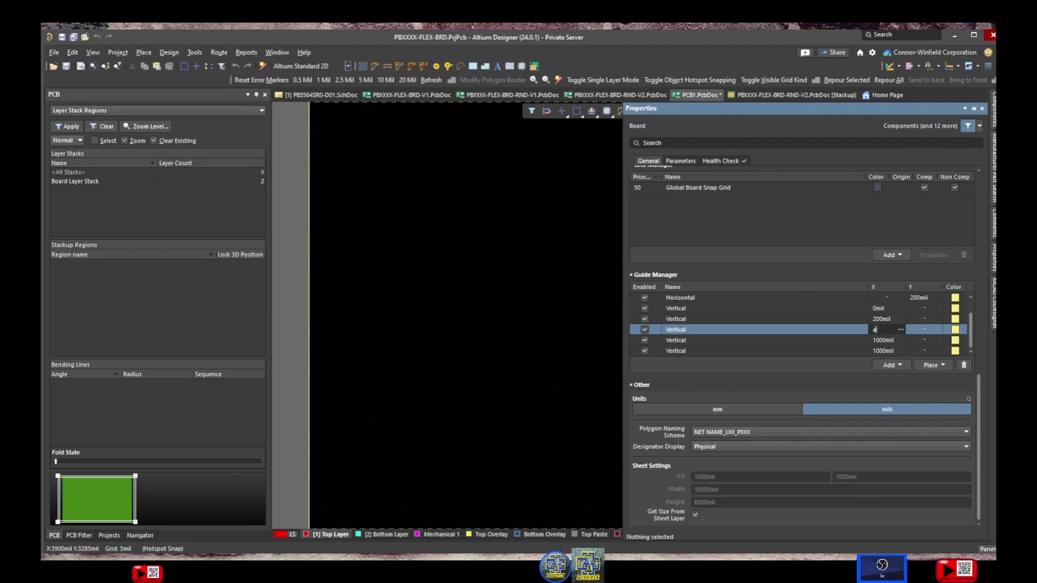
pyautogui.write('400')
pyautogui.press('Return')
pyautogui.click(877, 342)
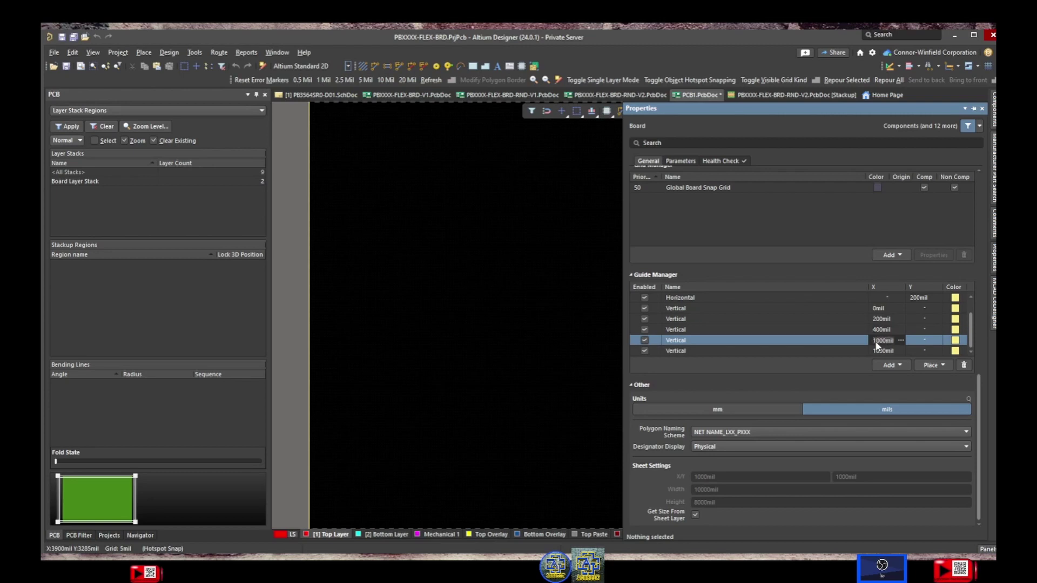
pyautogui.write('6')
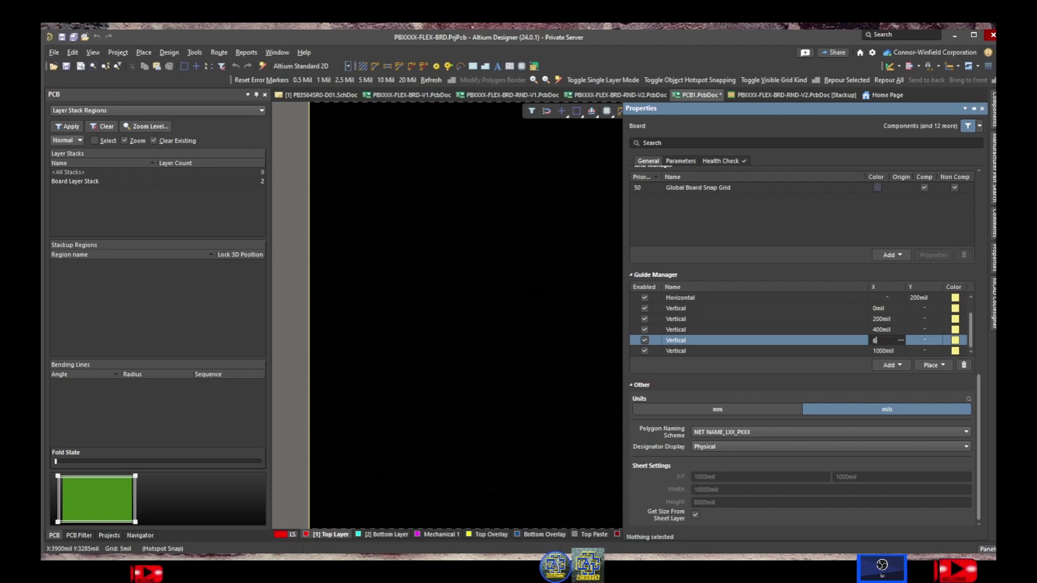
pyautogui.write('00')
pyautogui.press('Return')
pyautogui.click(884, 355)
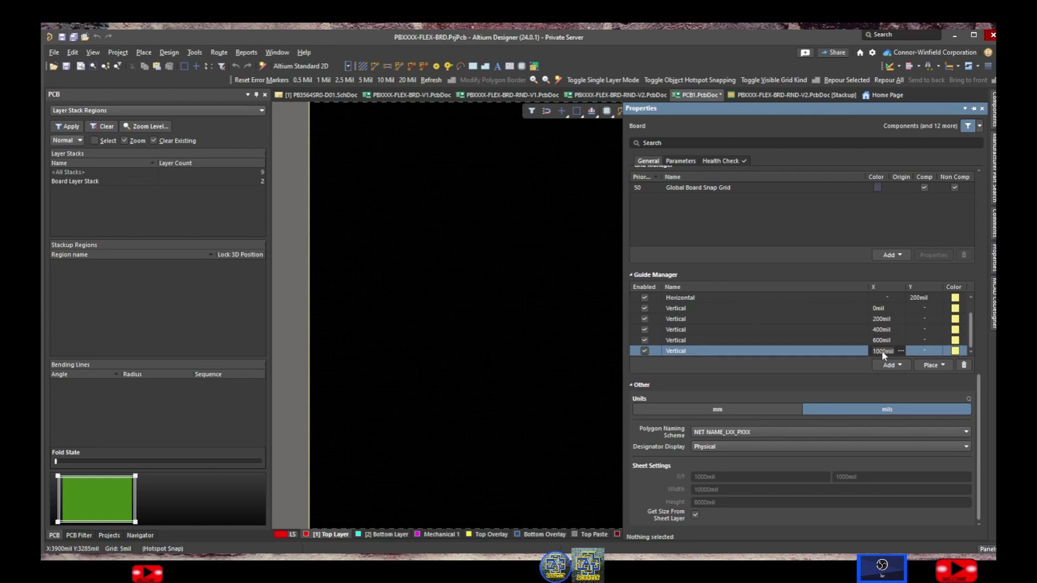
pyautogui.write('800')
pyautogui.press('Return')
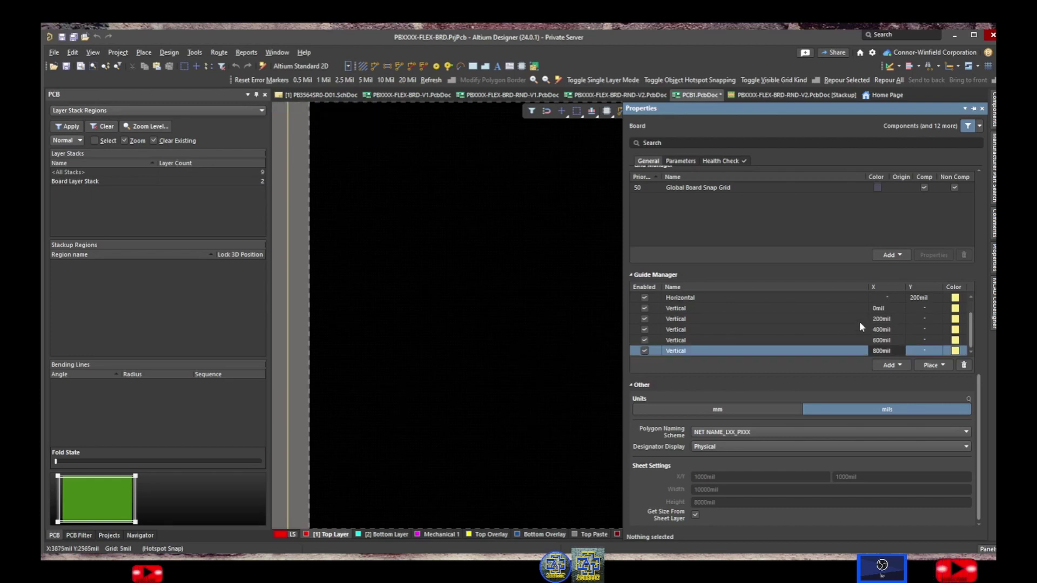
# Make Mechanical 1 the active layer
pyautogui.scroll(2, 862, 328)
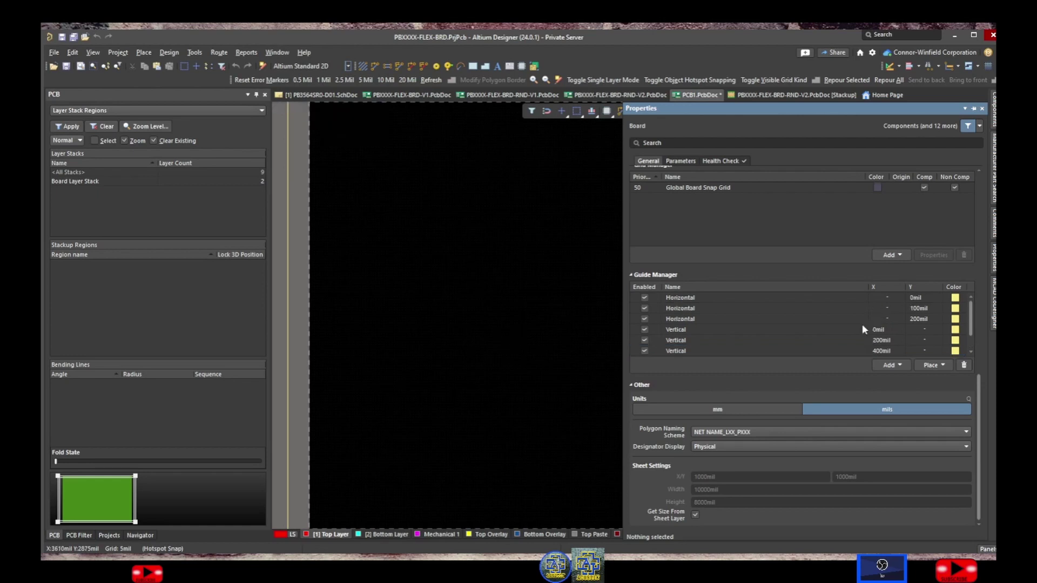
pyautogui.scroll(-2, 862, 324)
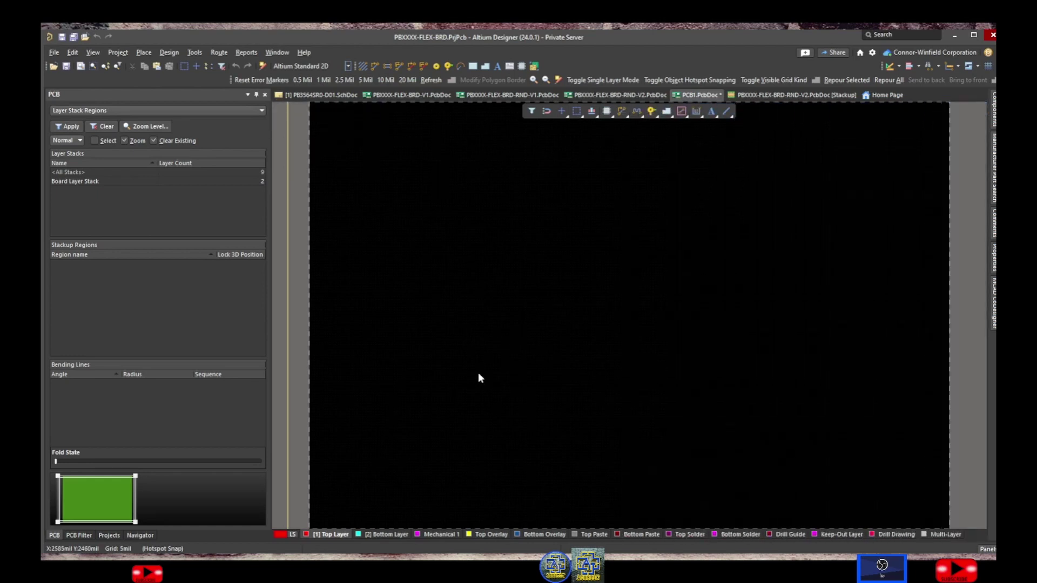
pyautogui.click(439, 533)
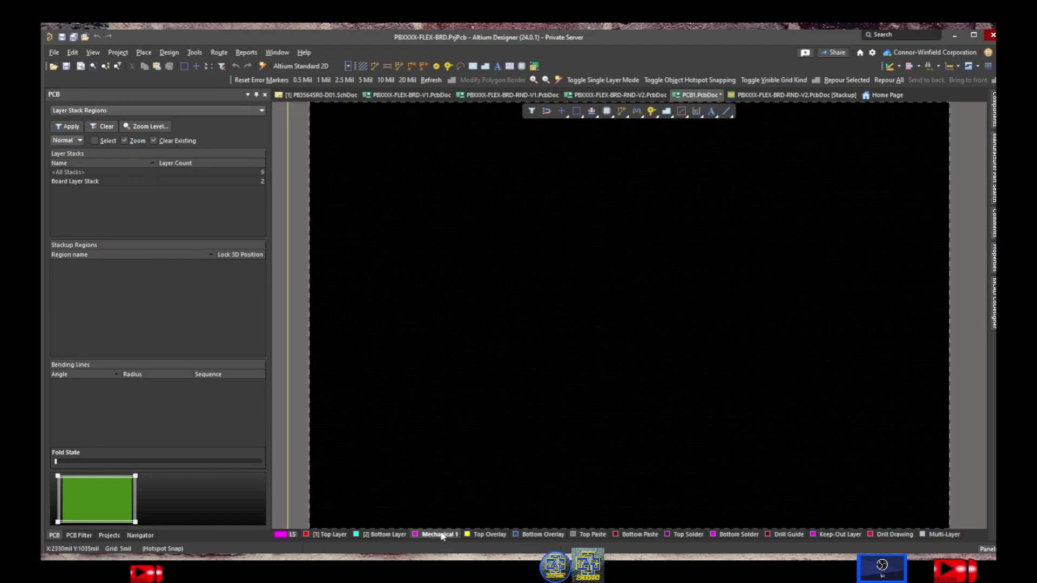
pyautogui.click(497, 447)
# Zoom to the guide grid at the origin and switch the drawing tool to Full Circle
pyautogui.moveTo(502, 423); pyautogui.dragTo(617, 330, button='right')
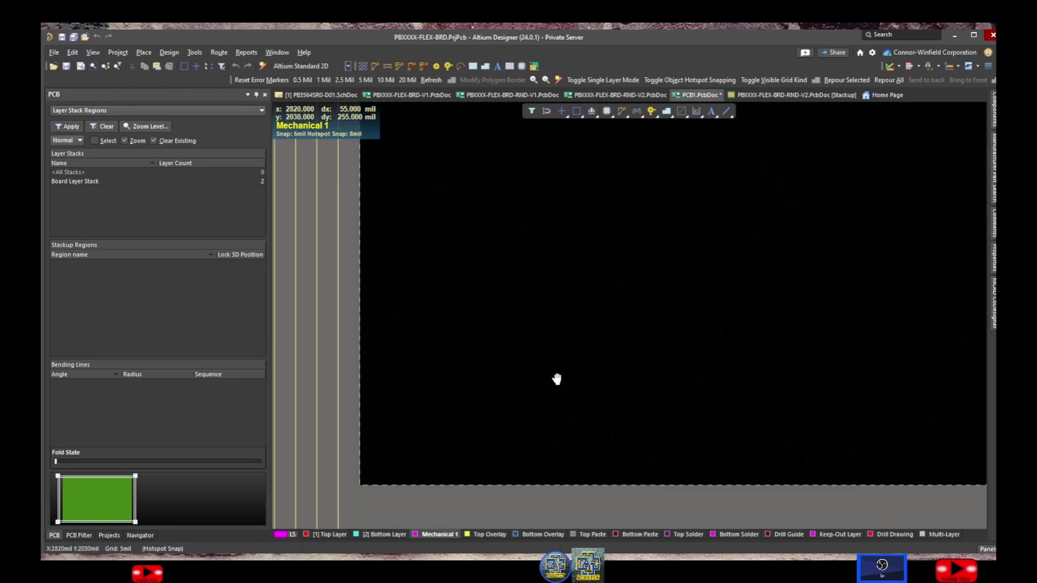
pyautogui.keyDown('ctrl'); pyautogui.scroll(2, 527, 381); pyautogui.keyUp('ctrl')
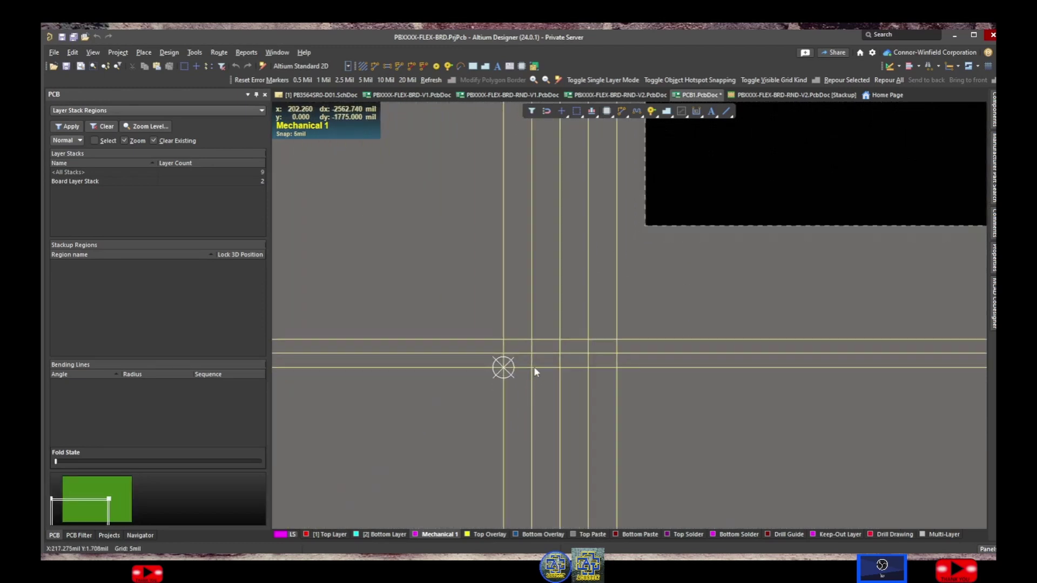
pyautogui.keyDown('ctrl'); pyautogui.scroll(1, 533, 366); pyautogui.keyUp('ctrl')
pyautogui.keyDown('ctrl'); pyautogui.scroll(1, 546, 378); pyautogui.keyUp('ctrl')
pyautogui.keyDown('ctrl'); pyautogui.scroll(1, 546, 378); pyautogui.keyUp('ctrl')
pyautogui.moveTo(547, 380)
pyautogui.mouseDown(button='right')
pyautogui.moveTo(511, 383)
pyautogui.moveTo(481, 407)
pyautogui.mouseUp(button='right')
pyautogui.keyDown('ctrl'); pyautogui.scroll(1, 482, 377); pyautogui.keyUp('ctrl')
pyautogui.moveTo(483, 345); pyautogui.dragTo(507, 343, button='right')
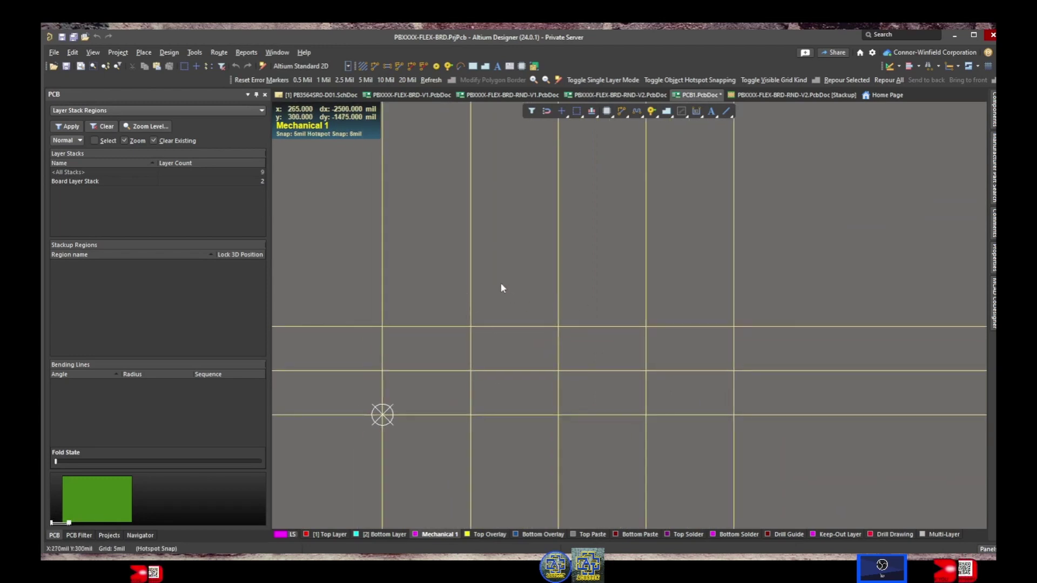
pyautogui.click(505, 282)
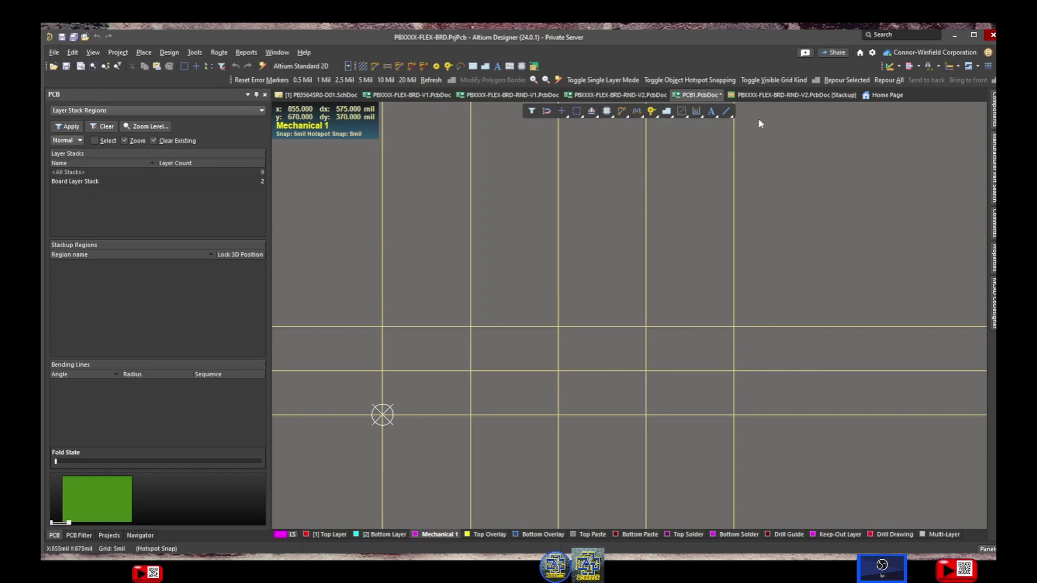
pyautogui.rightClick(728, 117)
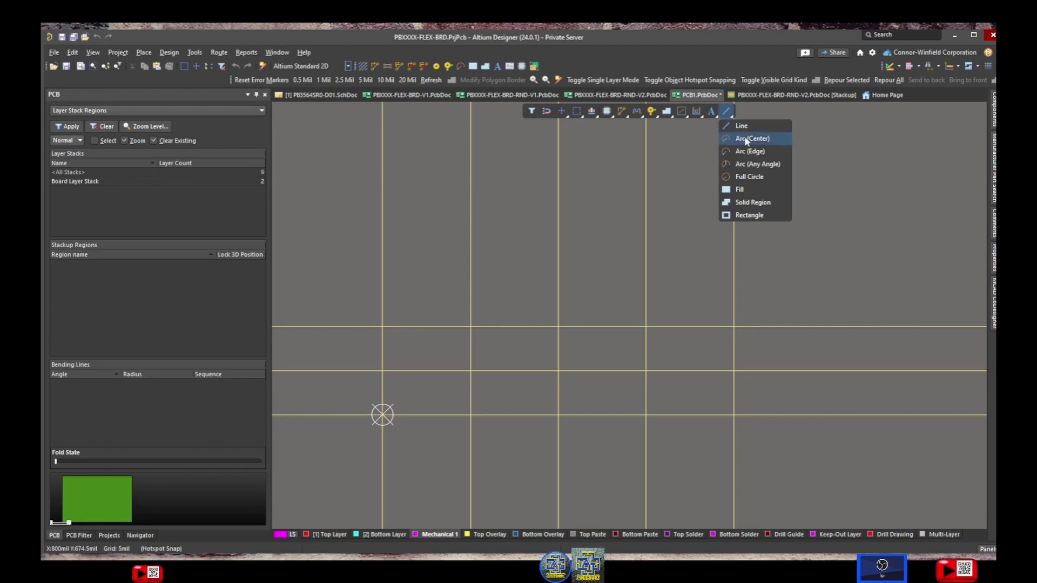
pyautogui.click(753, 178)
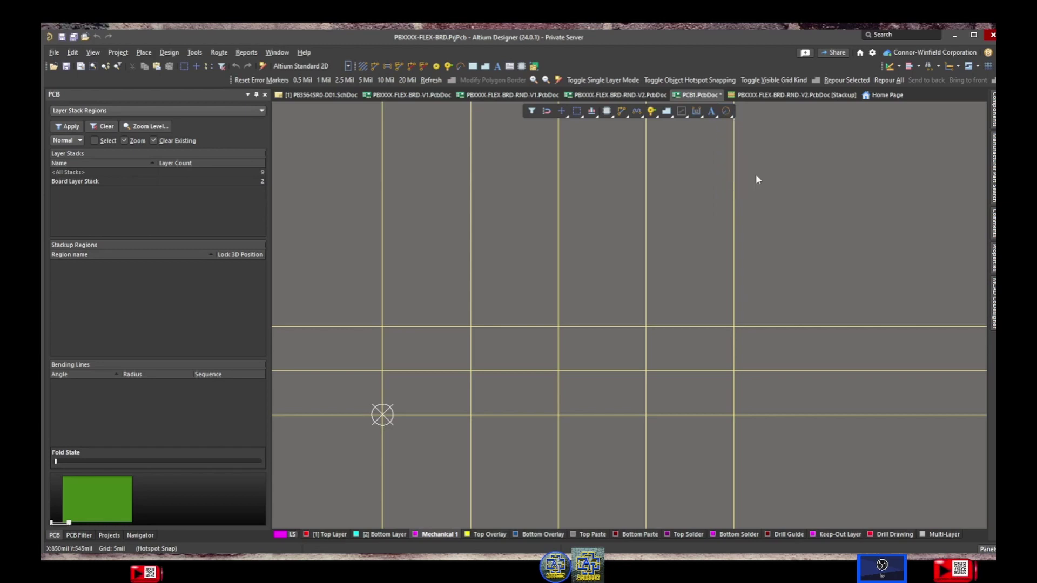
# Place a 200mil test circle on the guides, then delete it
pyautogui.click(471, 326)
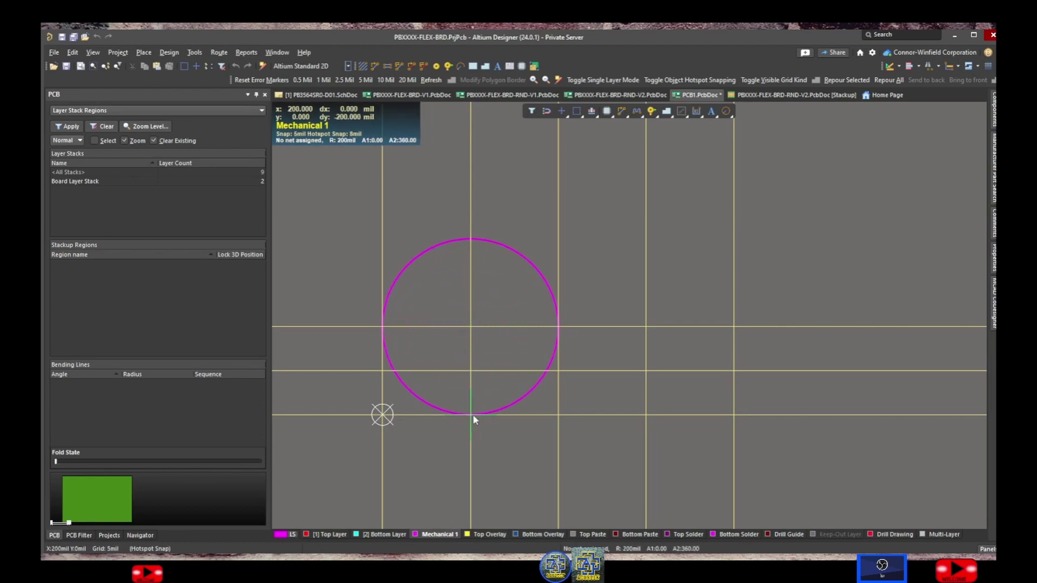
pyautogui.click(471, 415)
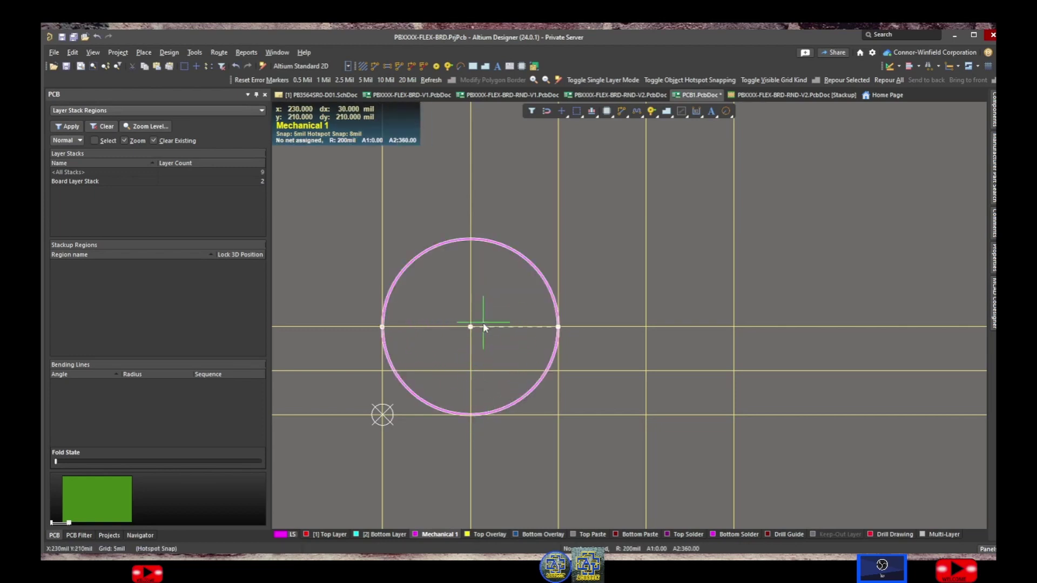
pyautogui.rightClick(503, 297)
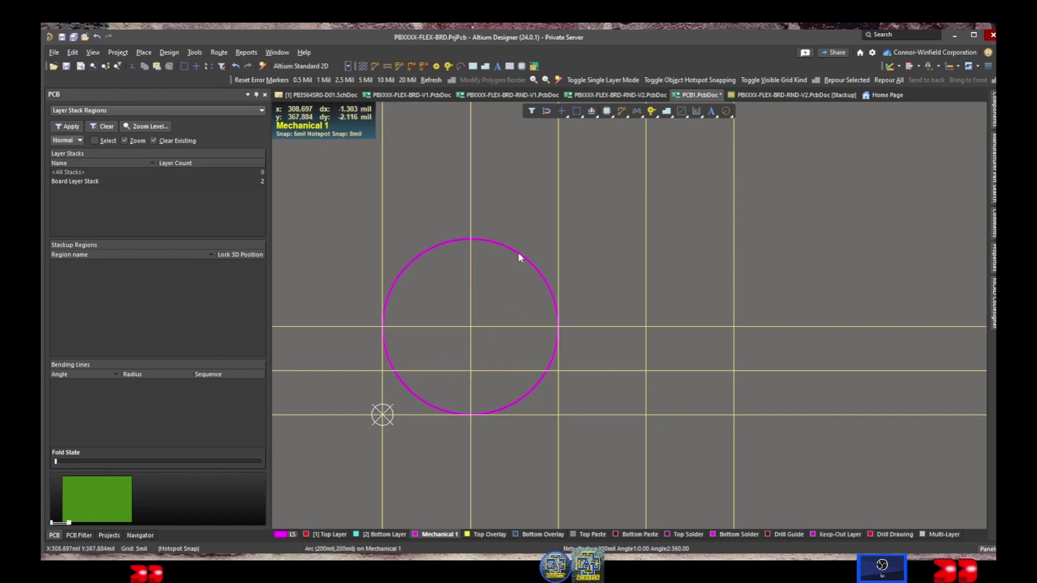
pyautogui.press('Delete')
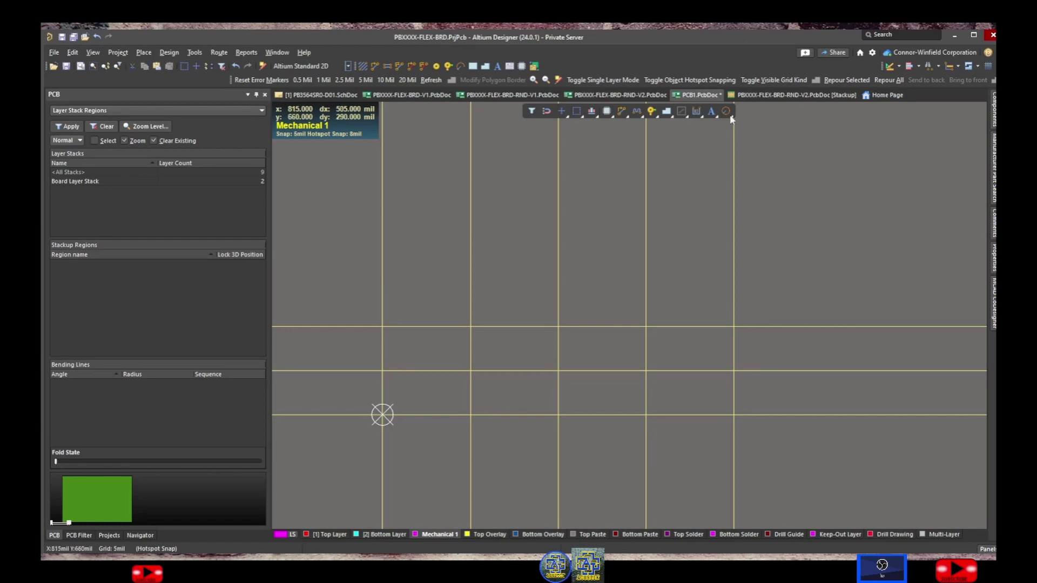
# Draw a 200mil-radius centre arc at (200,200) from 90° to 270°
pyautogui.click(727, 111)
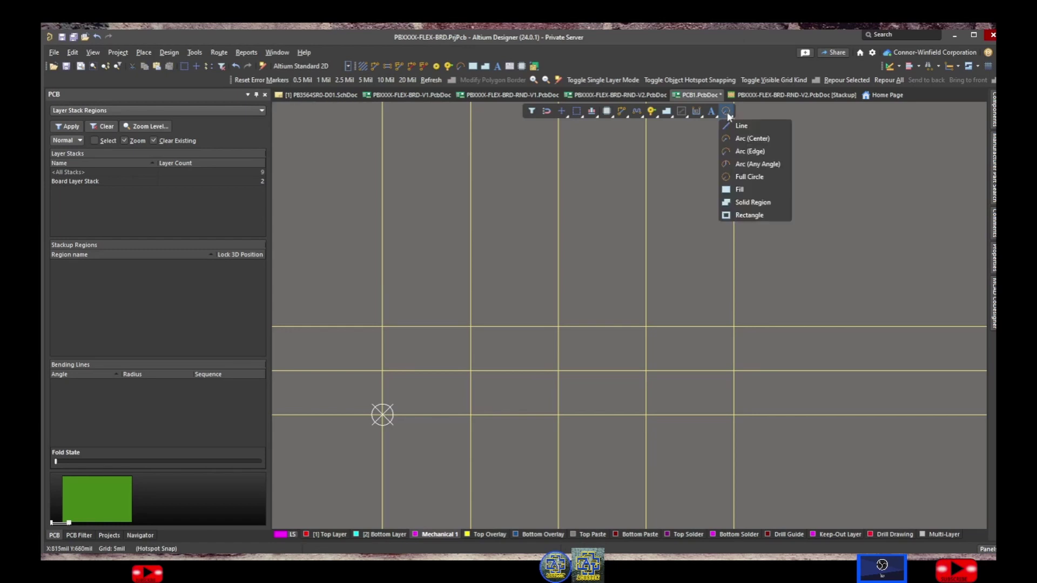
pyautogui.click(750, 139)
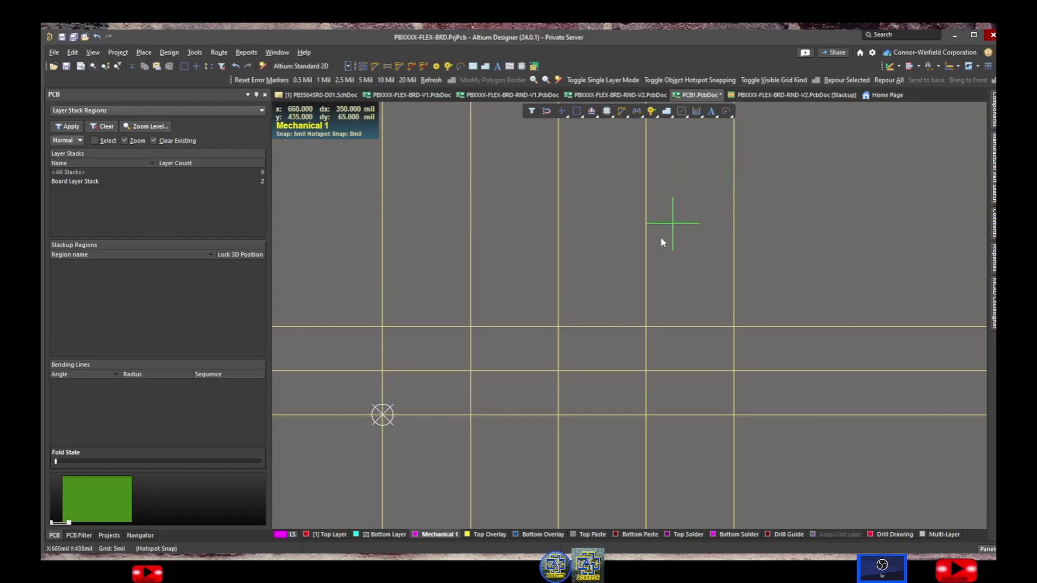
pyautogui.click(471, 327)
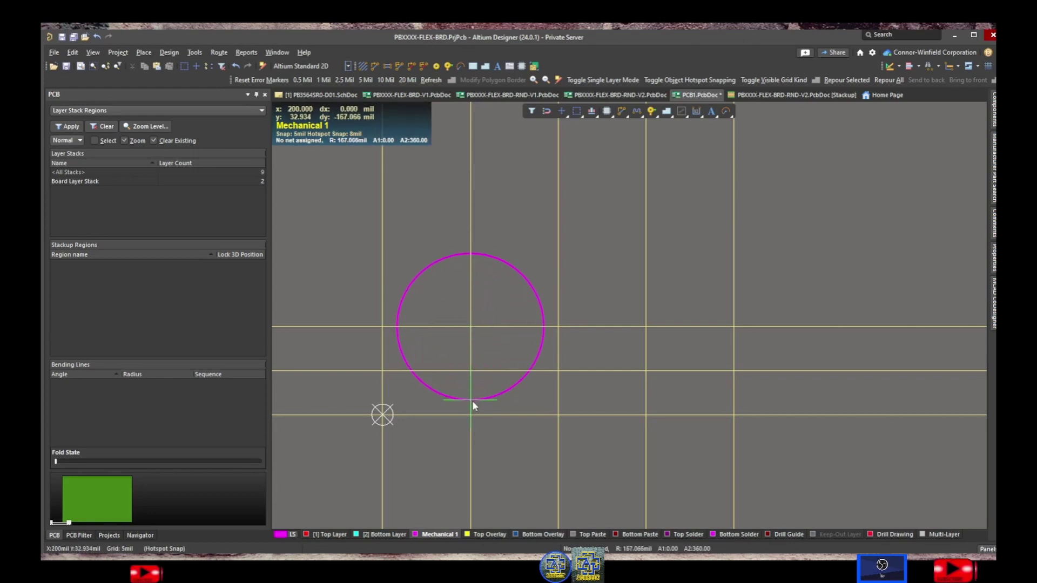
pyautogui.click(471, 414)
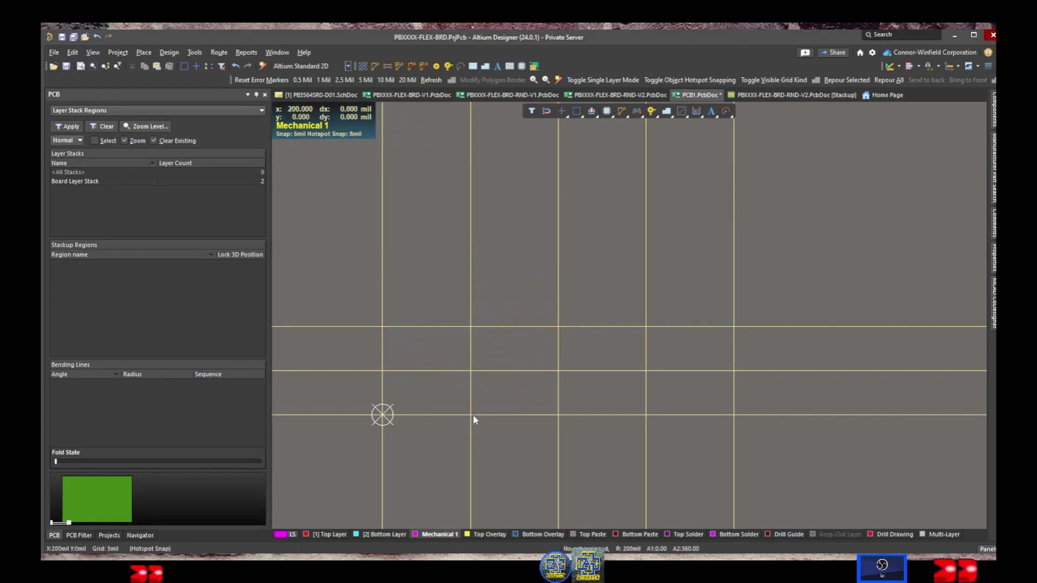
pyautogui.click(471, 239)
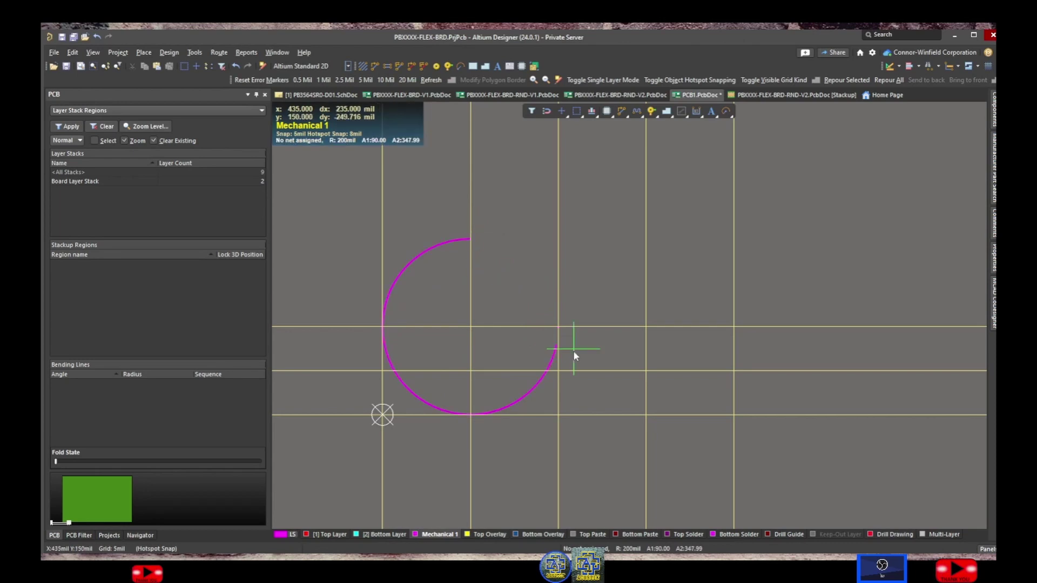
pyautogui.click(470, 415)
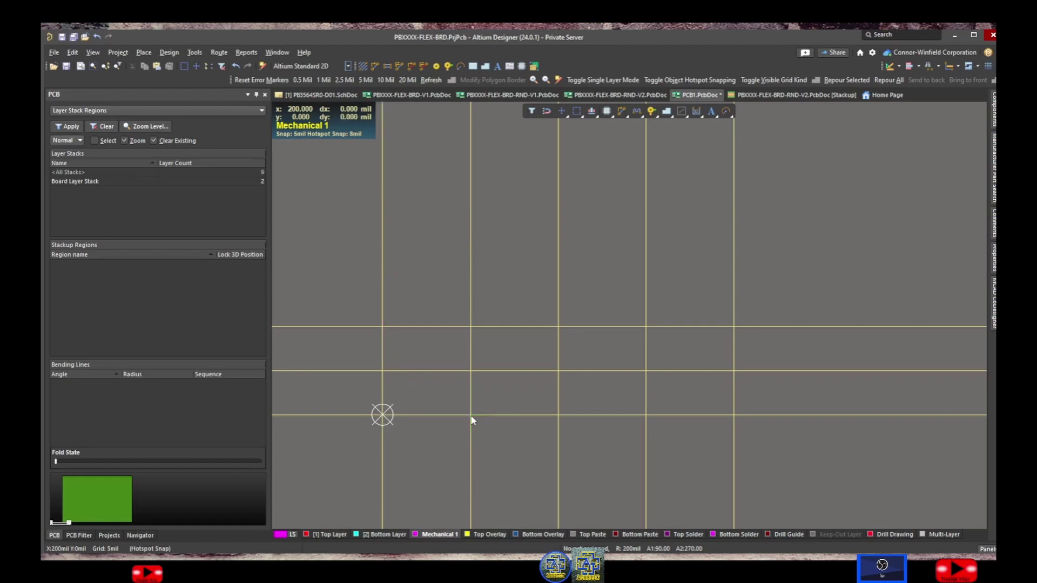
pyautogui.rightClick(500, 402)
pyautogui.click(532, 286)
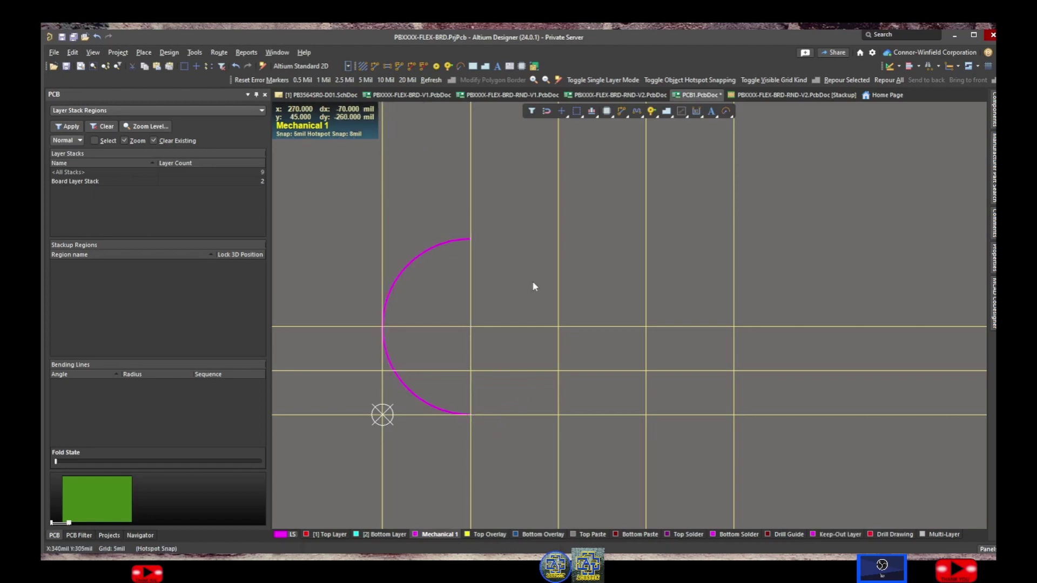
pyautogui.click(727, 112)
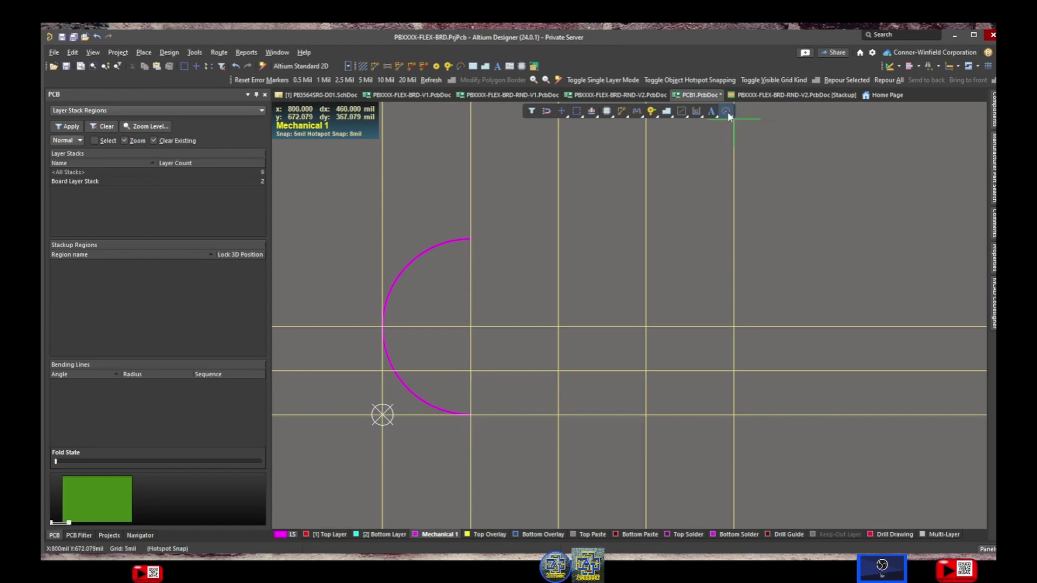
# Draw a horizontal line along the 100mil guide
pyautogui.rightClick(727, 114)
pyautogui.click(744, 127)
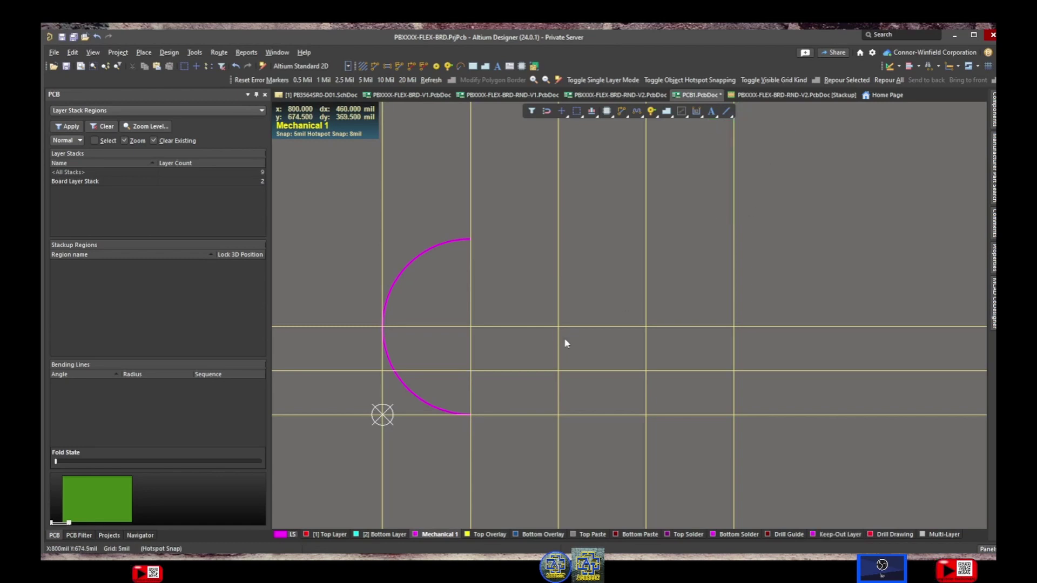
pyautogui.click(514, 371)
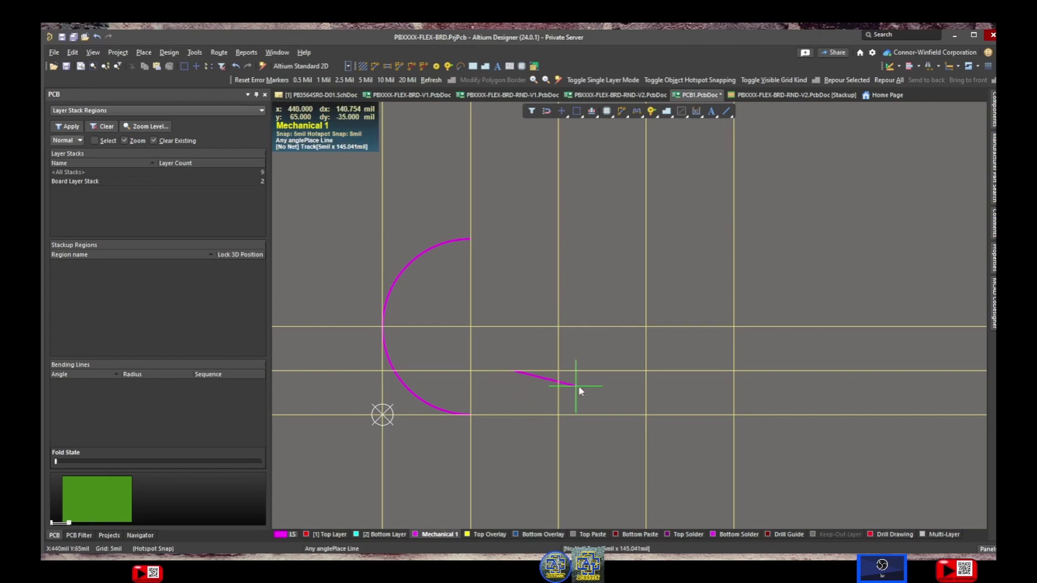
pyautogui.click(705, 371)
pyautogui.rightClick(689, 350)
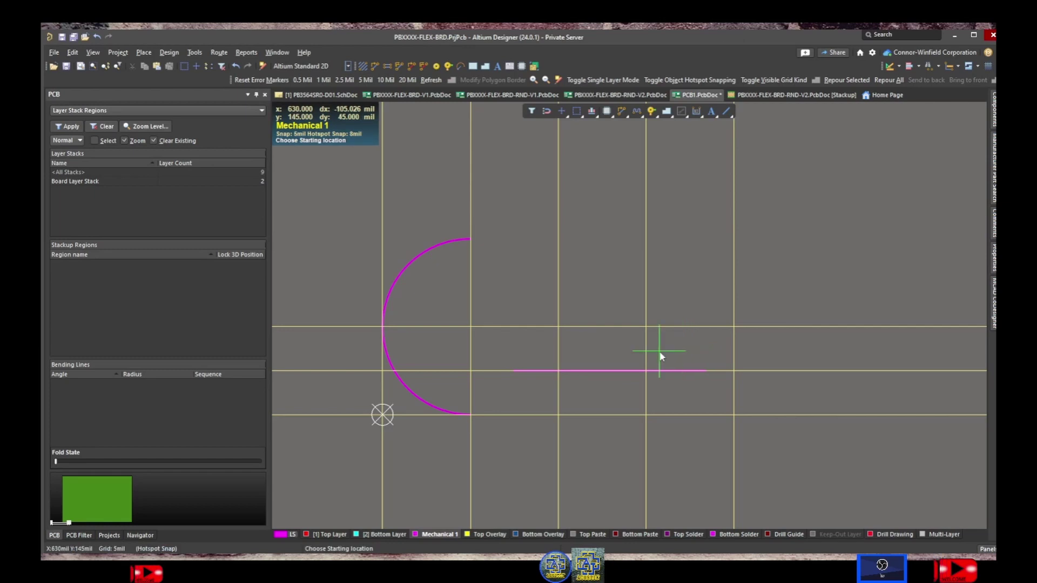
pyautogui.click(661, 351)
pyautogui.rightClick(693, 355)
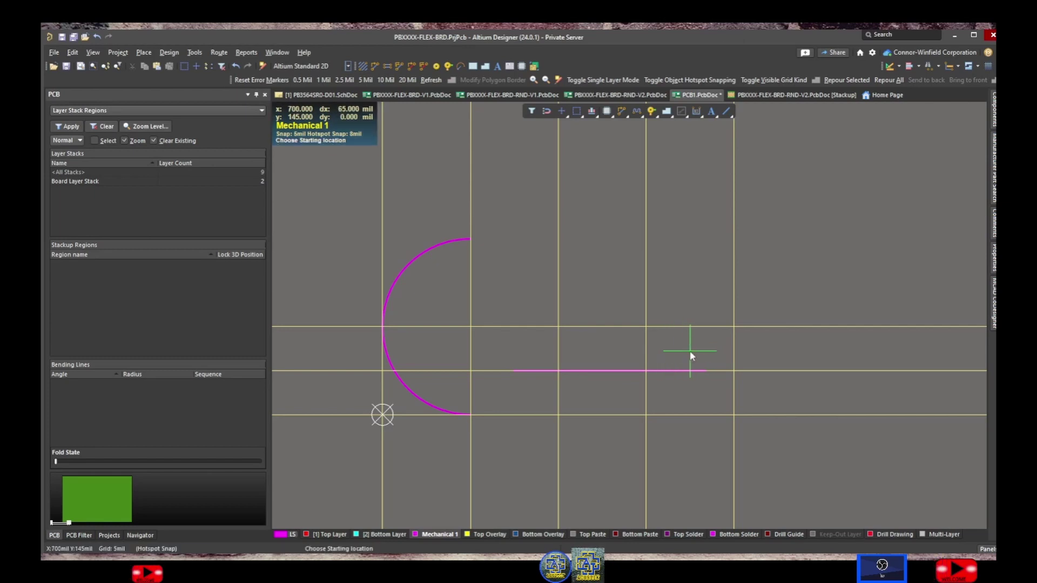
pyautogui.rightClick(691, 355)
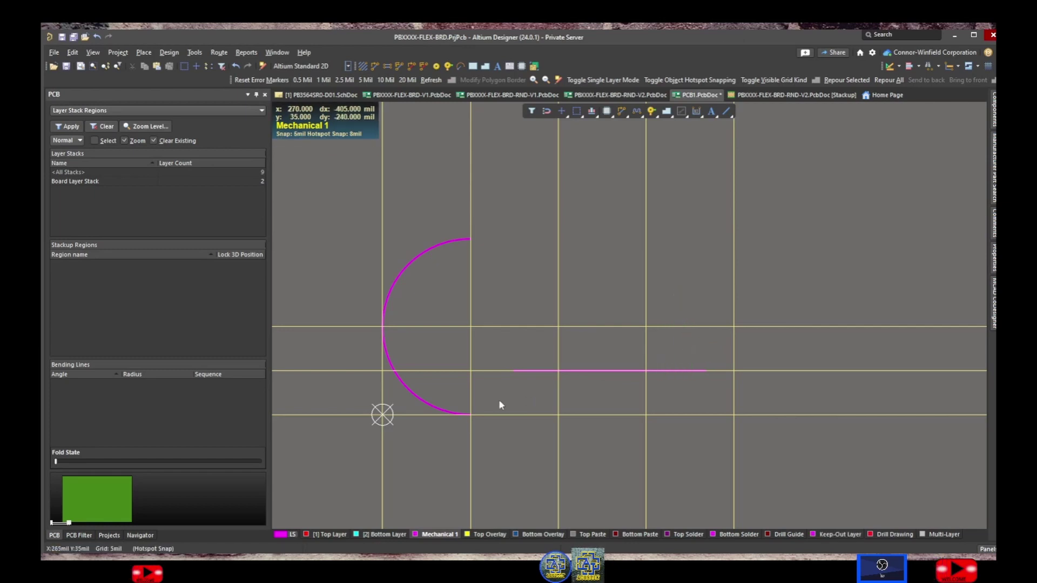
# Extend the arc's lower end around to the line's left end
pyautogui.keyDown('ctrl'); pyautogui.scroll(2, 487, 387); pyautogui.keyUp('ctrl')
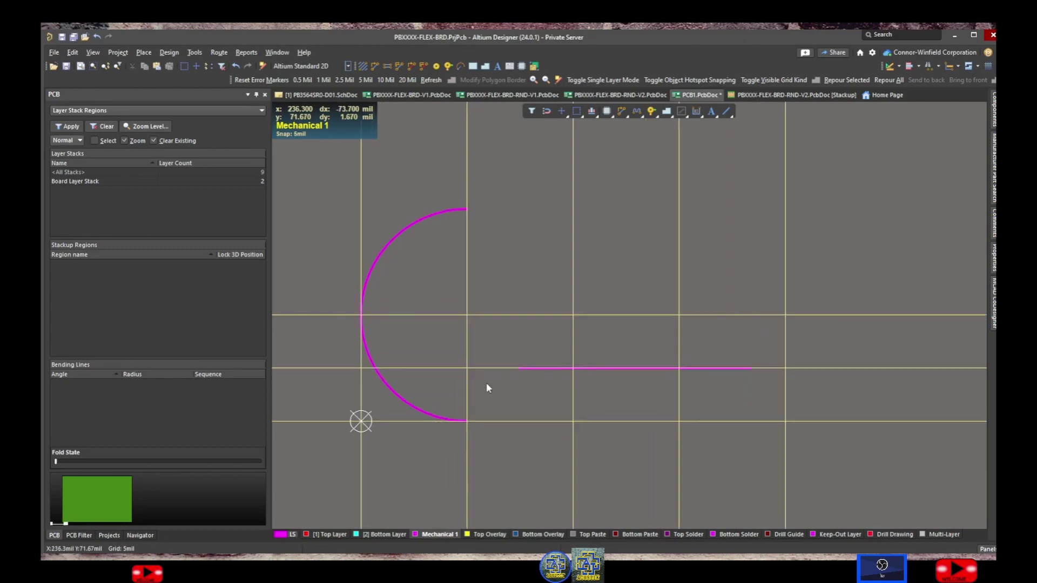
pyautogui.click(382, 250)
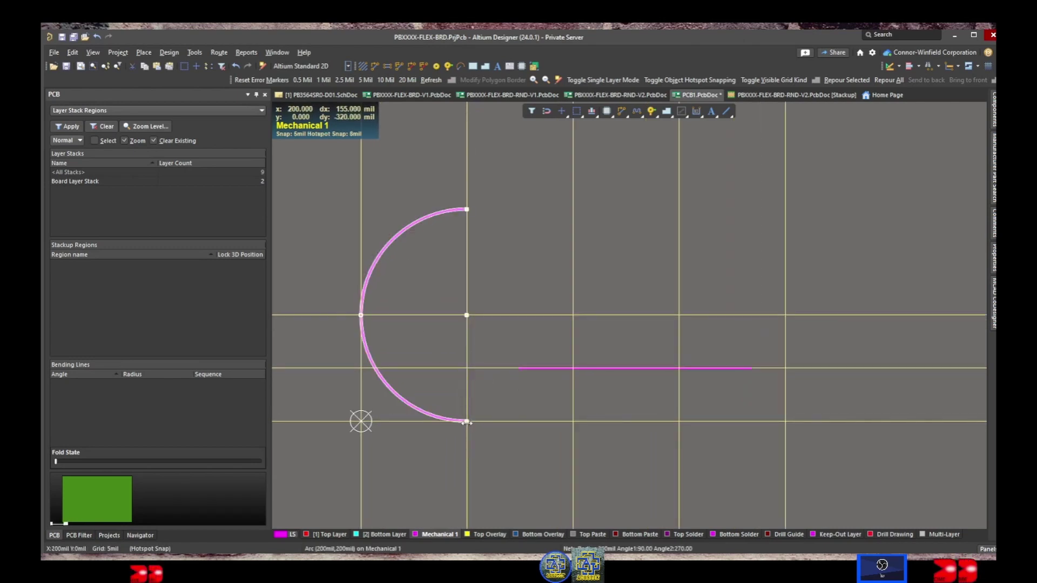
pyautogui.moveTo(460, 427)
pyautogui.mouseDown()
pyautogui.moveTo(532, 379)
pyautogui.moveTo(559, 403)
pyautogui.mouseUp()
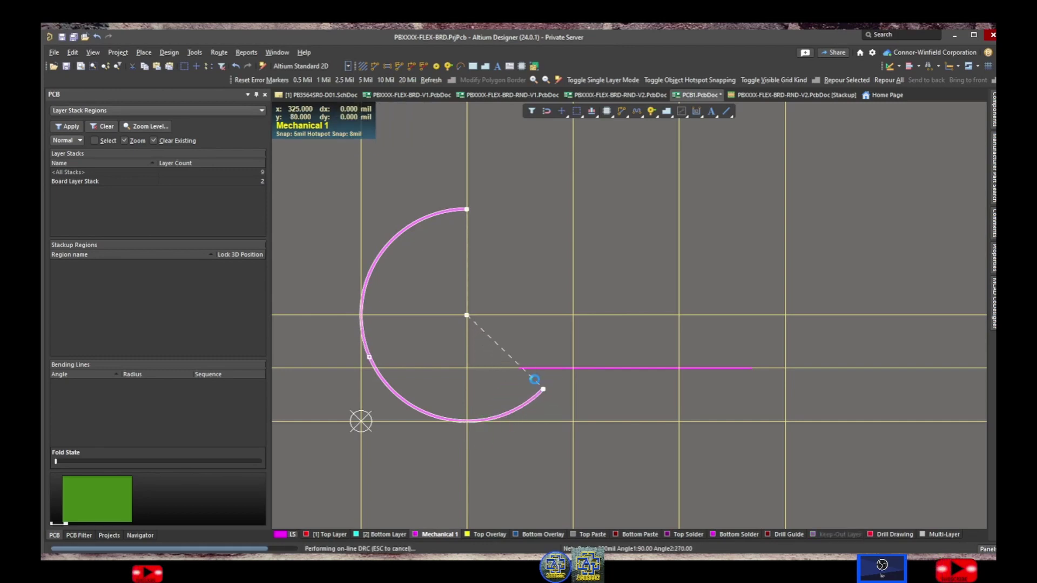
pyautogui.keyDown('ctrl'); pyautogui.scroll(3, 533, 379); pyautogui.keyUp('ctrl')
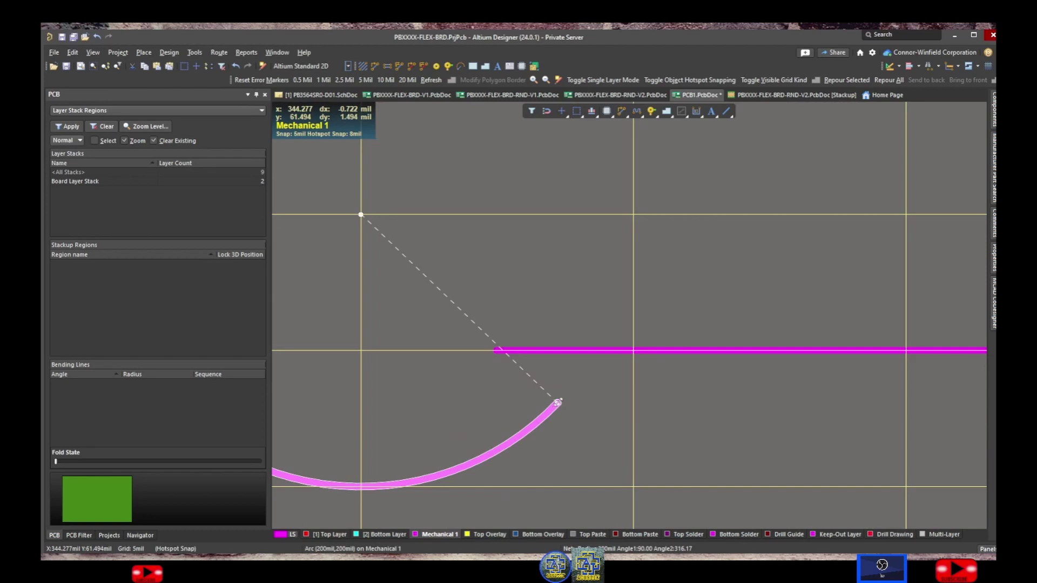
pyautogui.moveTo(558, 402); pyautogui.dragTo(598, 351)
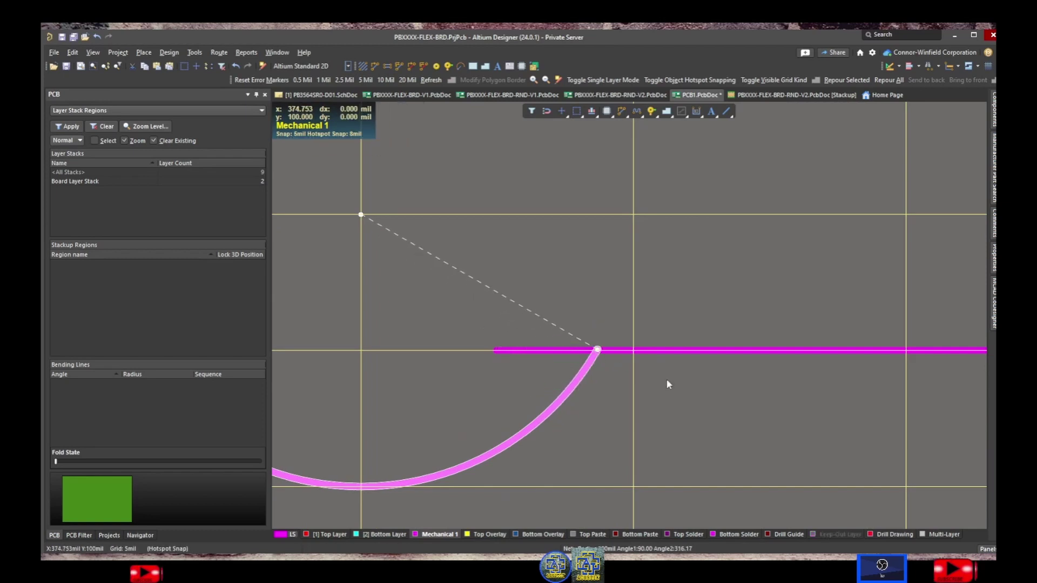
pyautogui.click(668, 380)
# Set the arc's end angle to exactly 330°
pyautogui.doubleClick(572, 390)
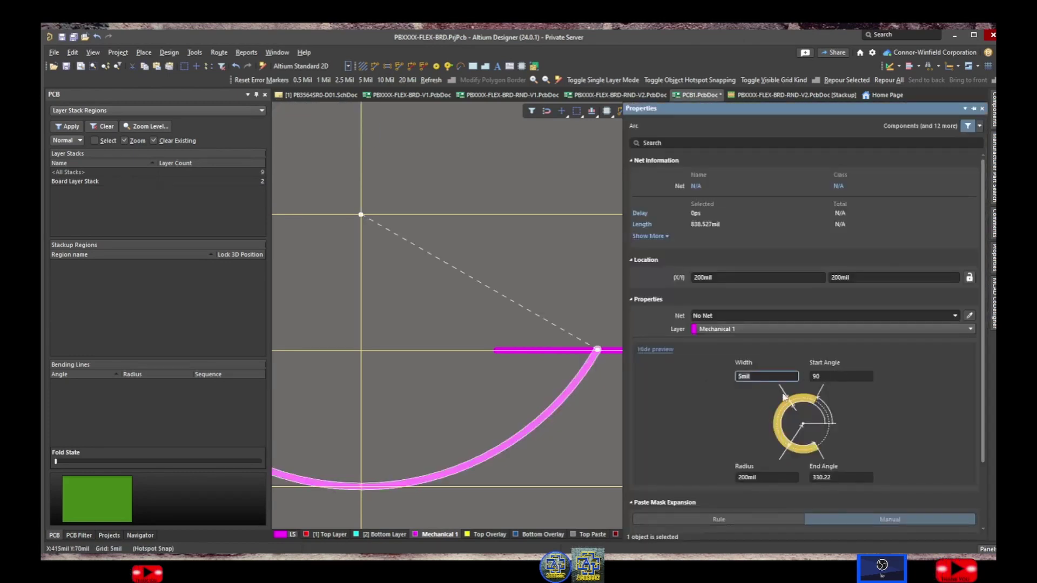
pyautogui.scroll(-1, 750, 430)
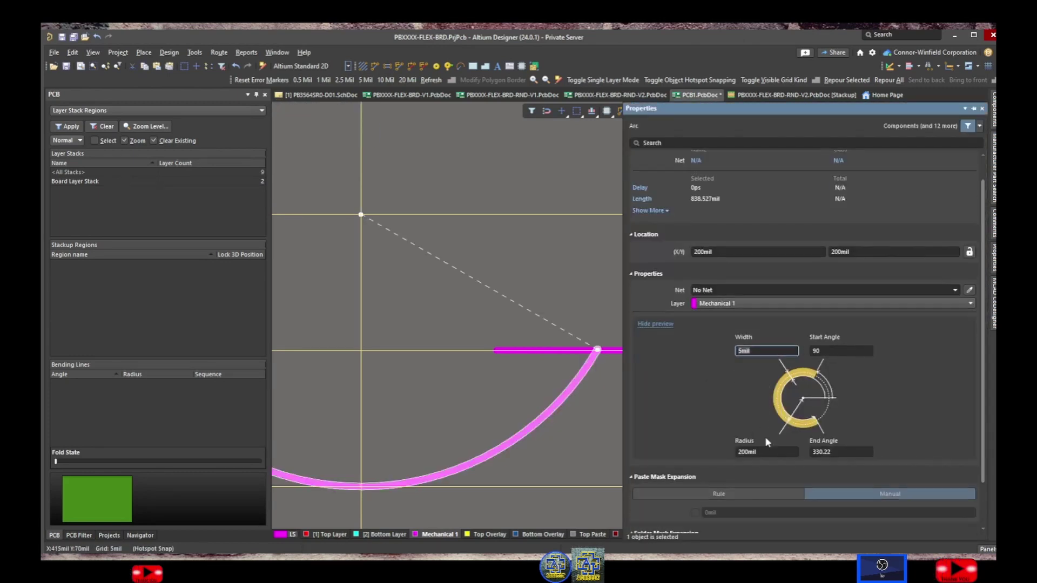
pyautogui.click(847, 452)
pyautogui.write('330')
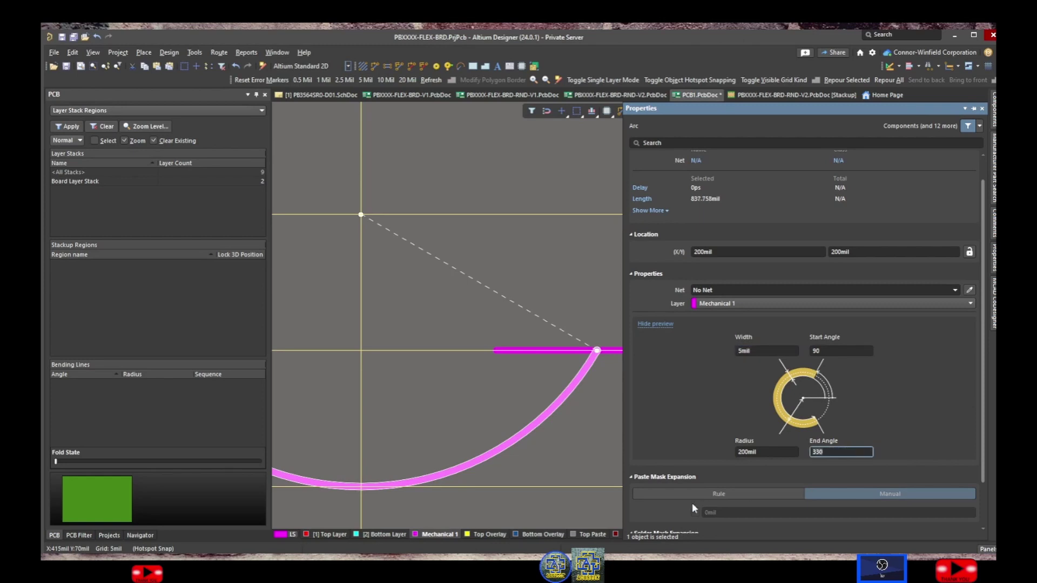
pyautogui.click(598, 471)
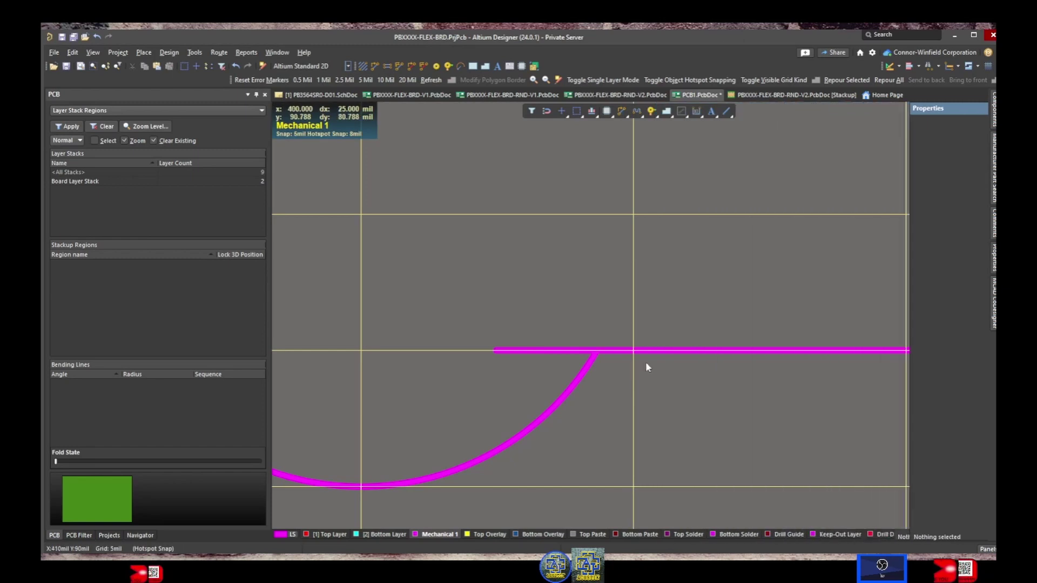
pyautogui.keyDown('ctrl'); pyautogui.scroll(-2, 588, 397); pyautogui.keyUp('ctrl')
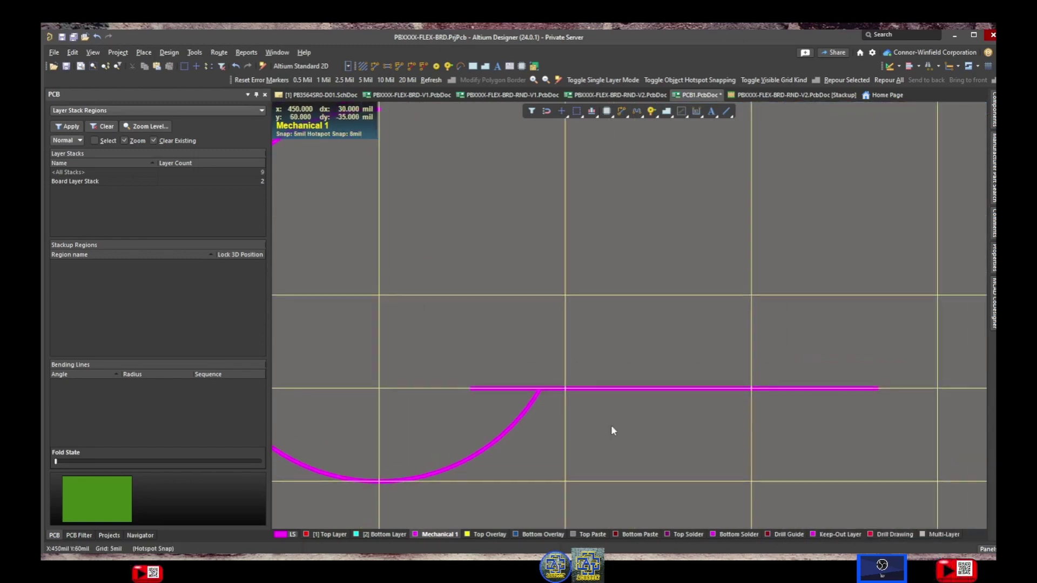
# Shorten the horizontal line so its left end meets the arc's end
pyautogui.click(594, 390)
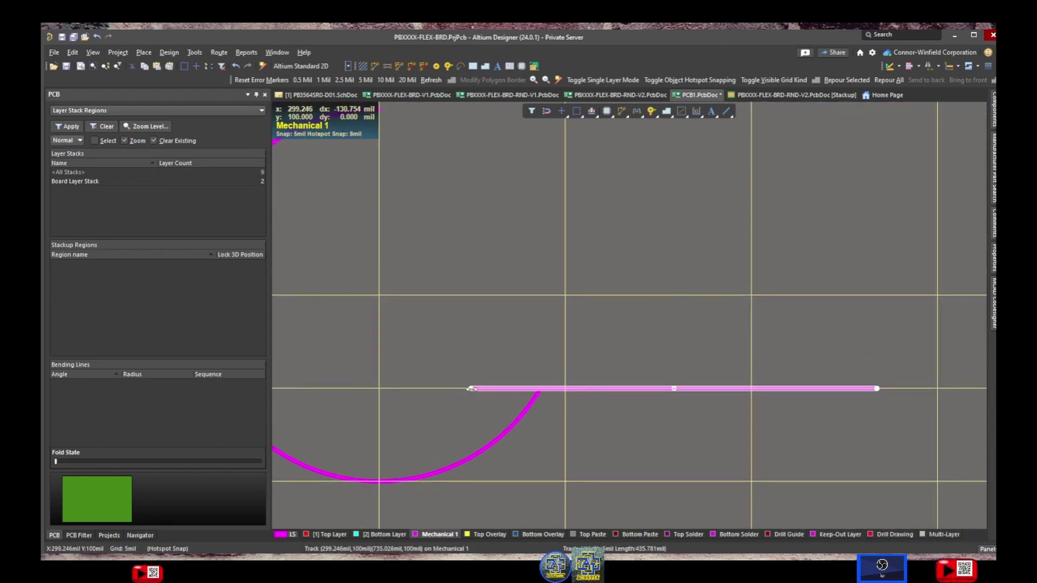
pyautogui.moveTo(475, 388); pyautogui.dragTo(555, 390)
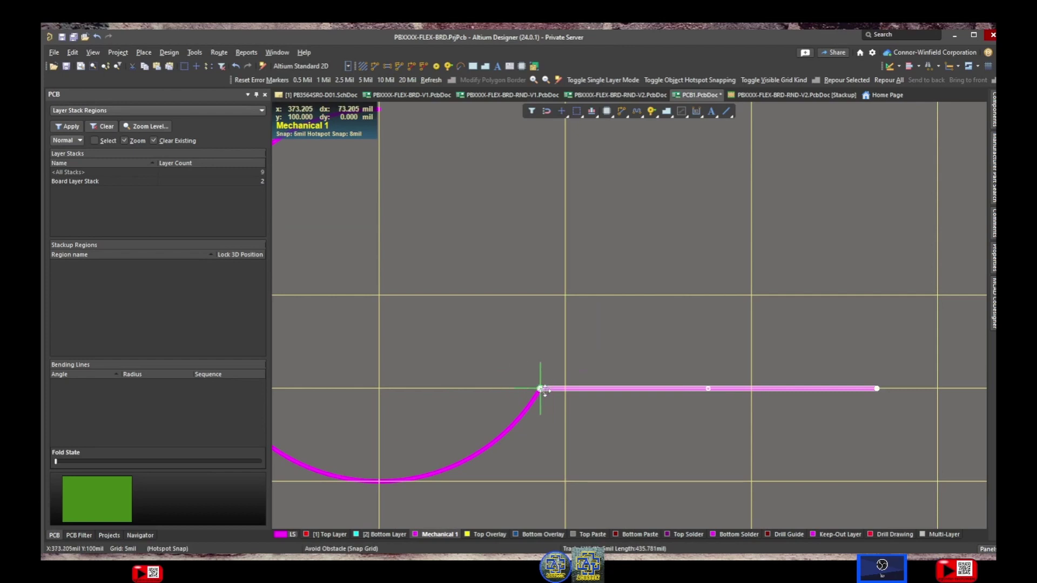
pyautogui.click(623, 423)
pyautogui.keyDown('ctrl'); pyautogui.scroll(-1, 623, 424); pyautogui.keyUp('ctrl')
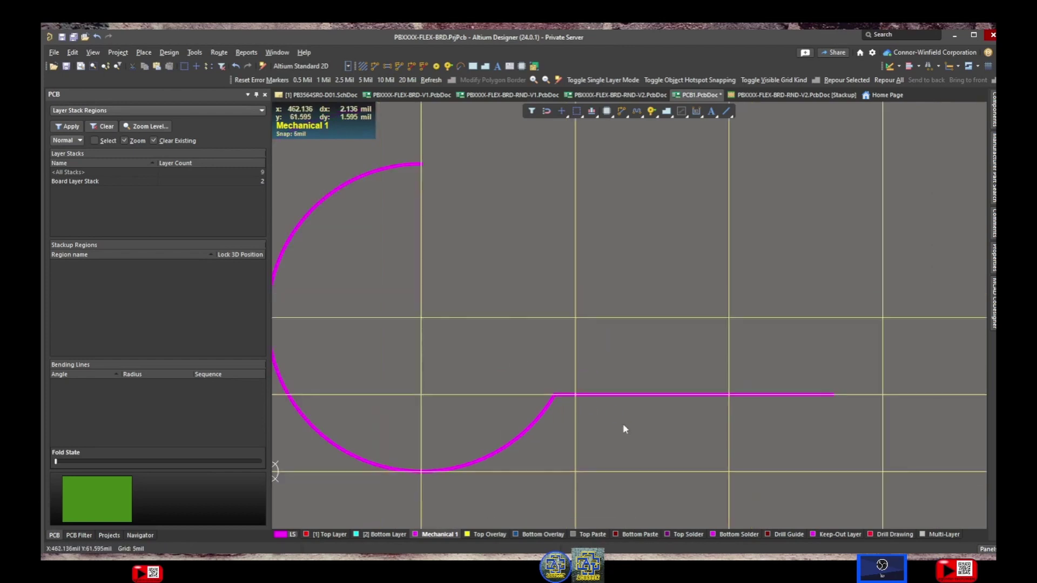
pyautogui.keyDown('ctrl'); pyautogui.scroll(-1, 623, 424); pyautogui.keyUp('ctrl')
pyautogui.keyDown('ctrl'); pyautogui.scroll(1, 570, 374); pyautogui.keyUp('ctrl')
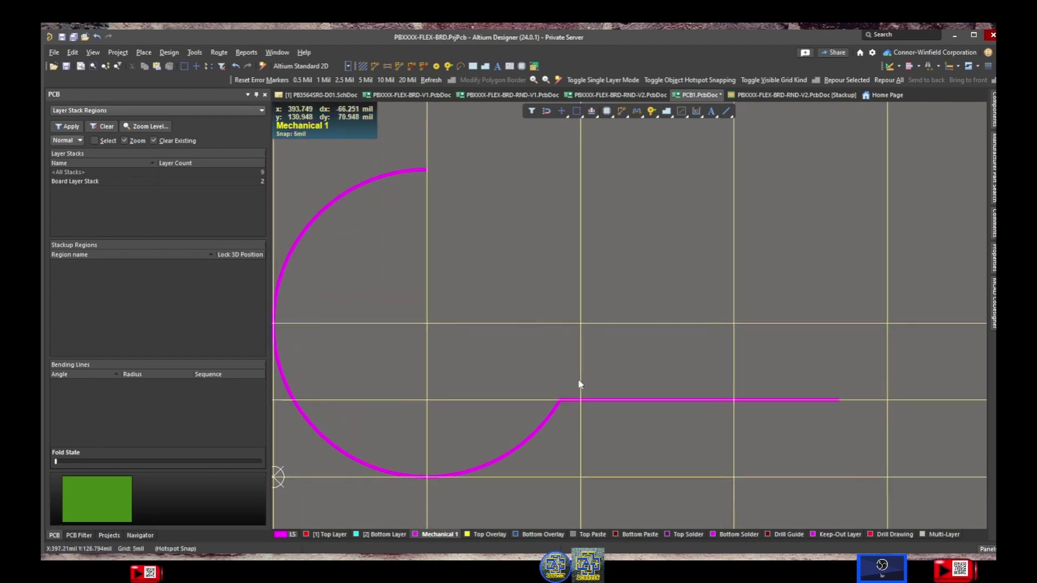
# Copy the horizontal line and paste it flipped as a parallel line above
pyautogui.click(611, 401)
pyautogui.rightClick(611, 400)
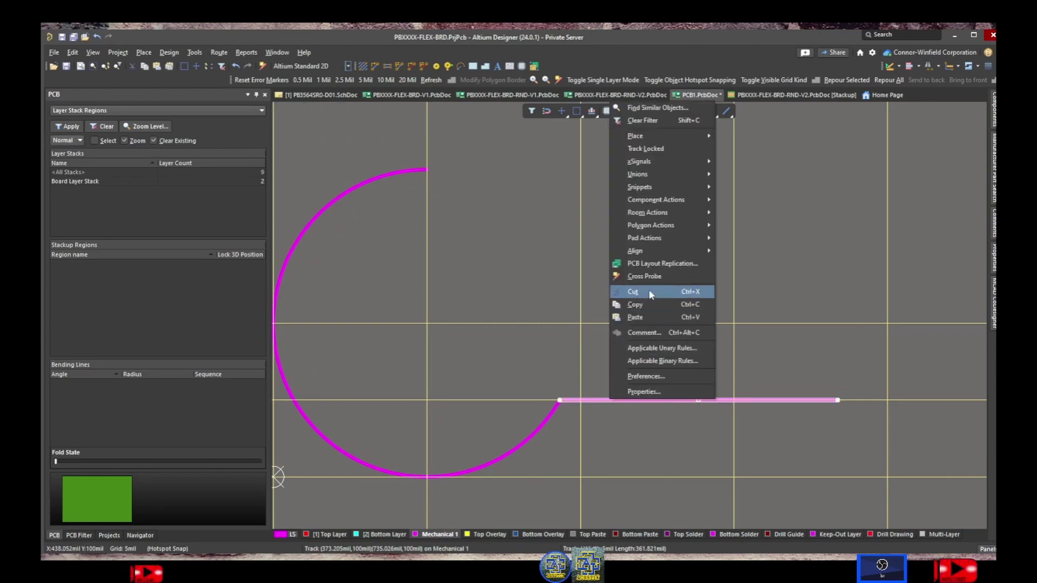
pyautogui.click(639, 305)
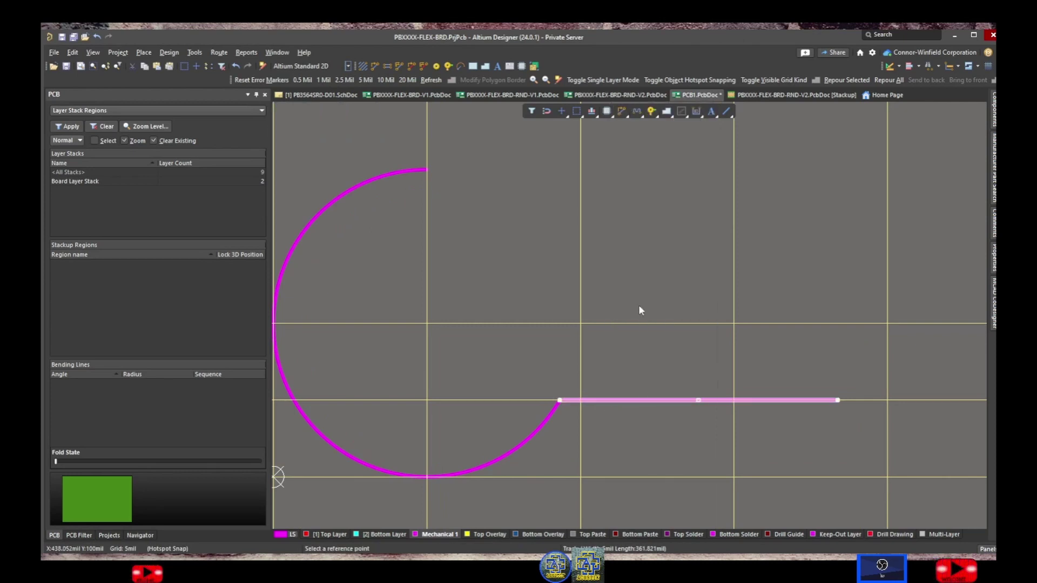
pyautogui.click(427, 324)
pyautogui.click(459, 346)
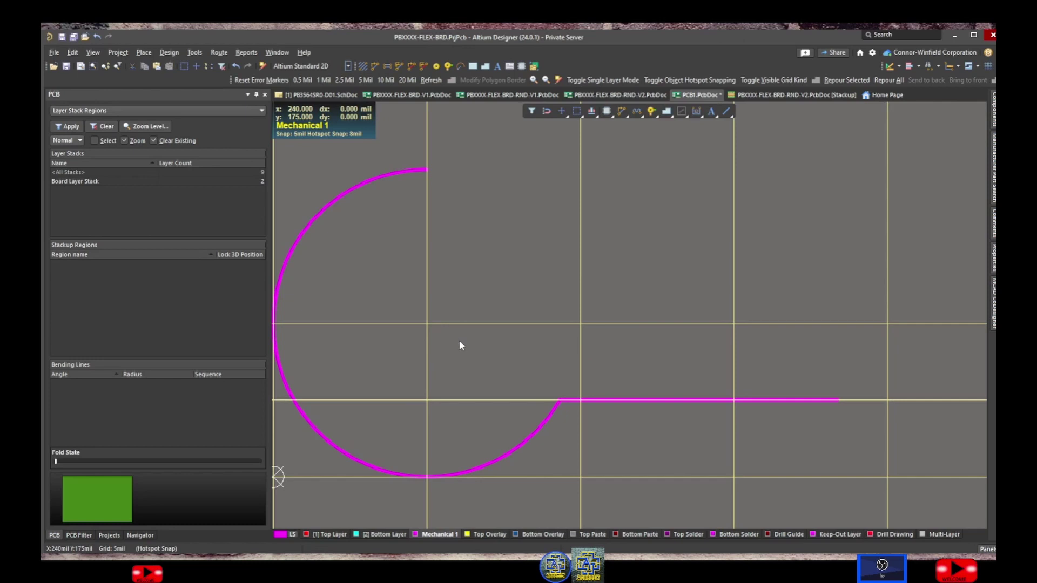
pyautogui.rightClick(459, 346)
pyautogui.click(485, 458)
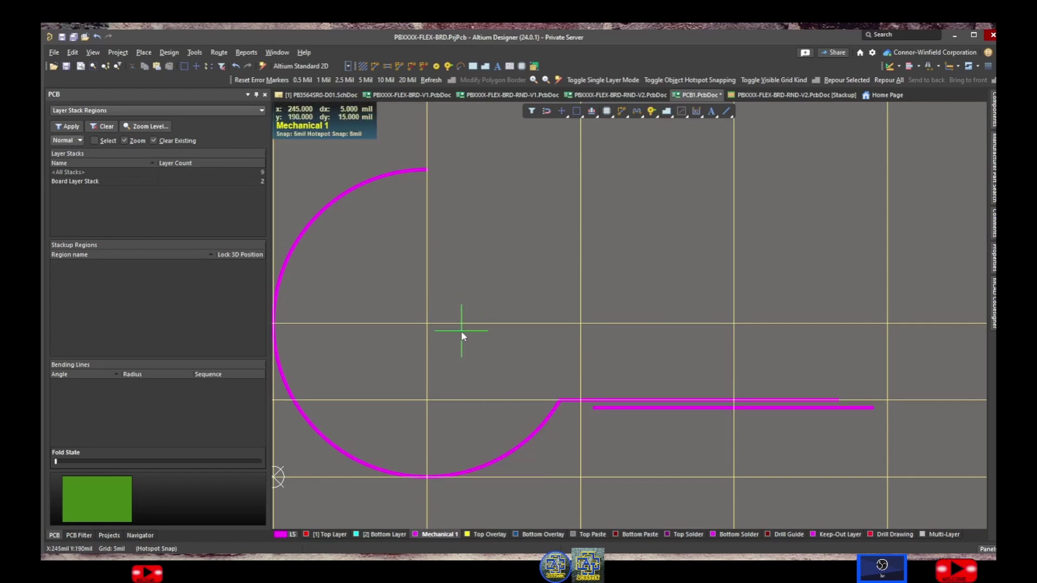
pyautogui.press('y')
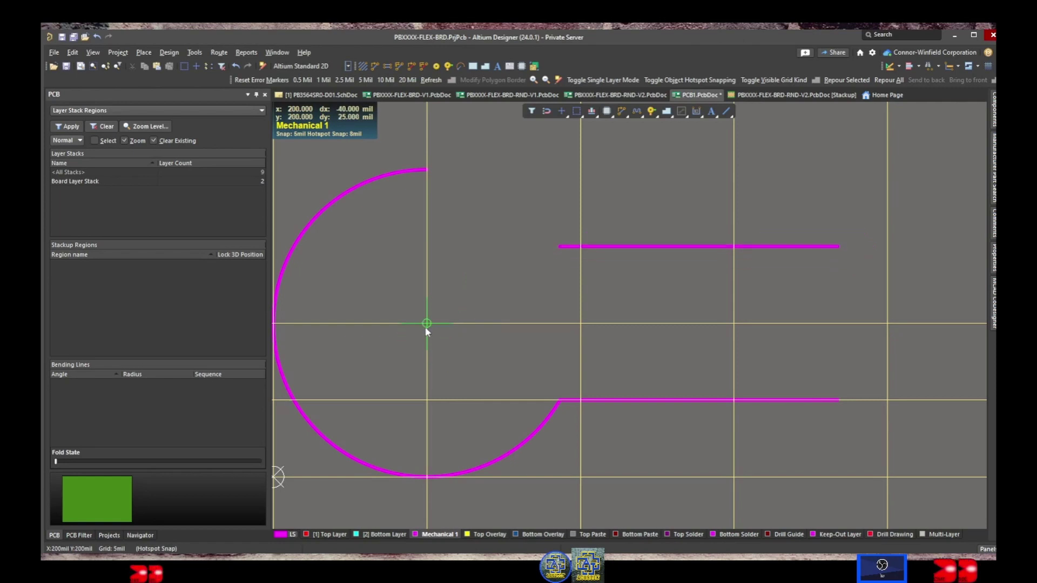
pyautogui.click(427, 324)
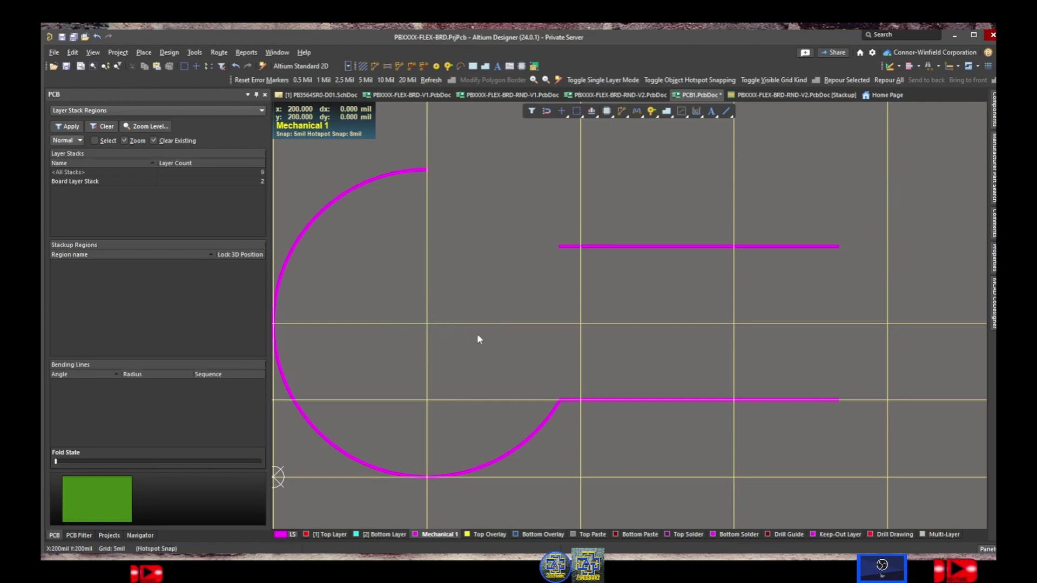
# Pull the arc's top end to the upper line and set its start angle to 30°
pyautogui.click(388, 177)
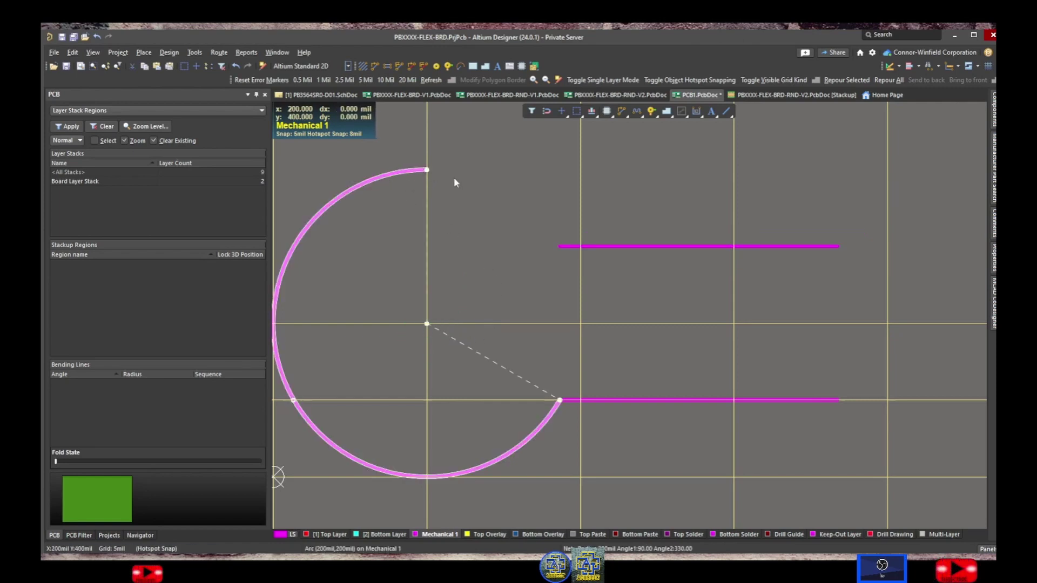
pyautogui.moveTo(429, 172); pyautogui.dragTo(528, 249)
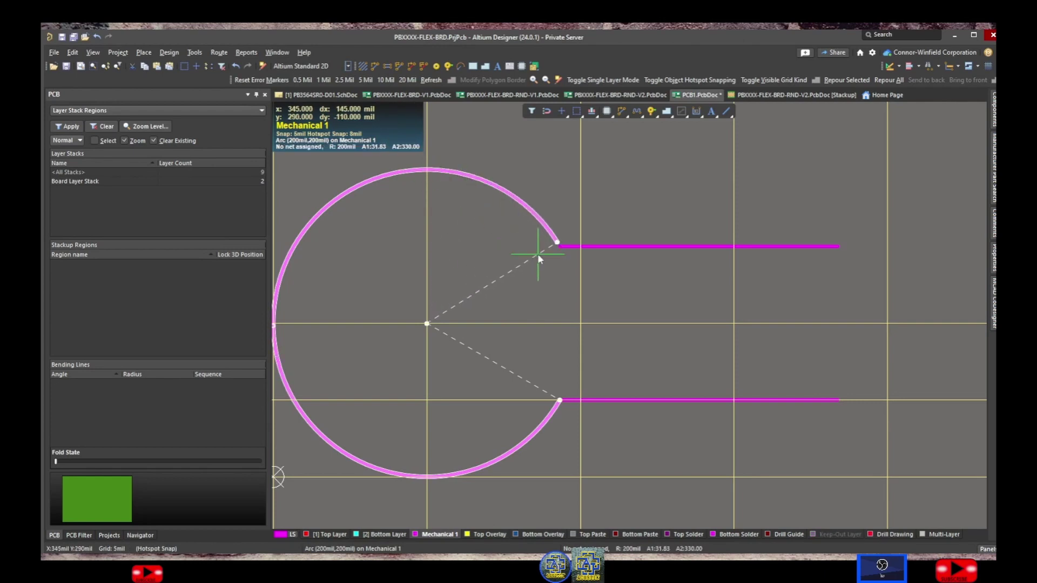
pyautogui.click(567, 273)
pyautogui.keyDown('ctrl'); pyautogui.scroll(2, 562, 246); pyautogui.keyUp('ctrl')
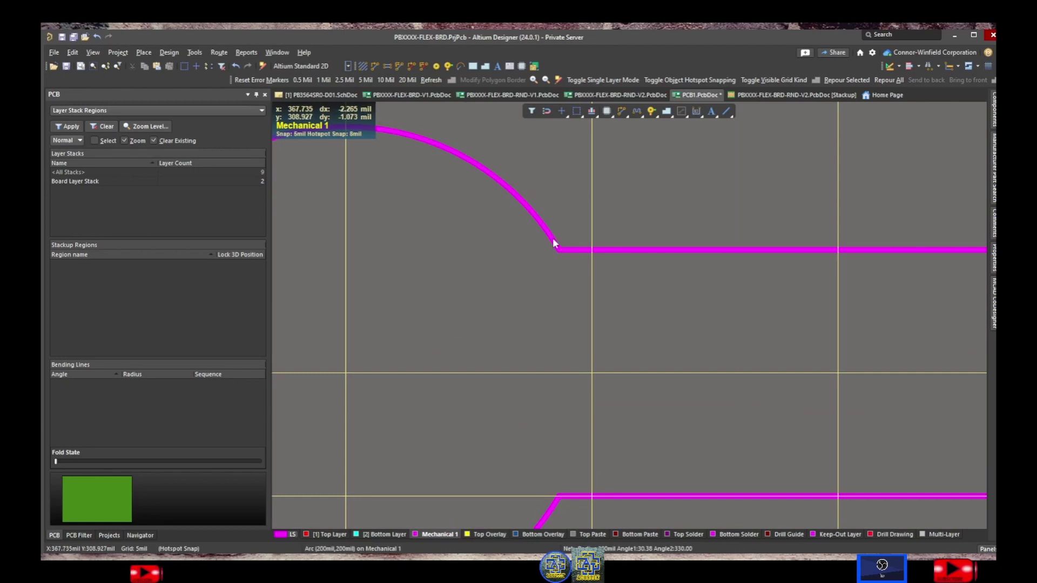
pyautogui.click(550, 238)
pyautogui.press('F11')
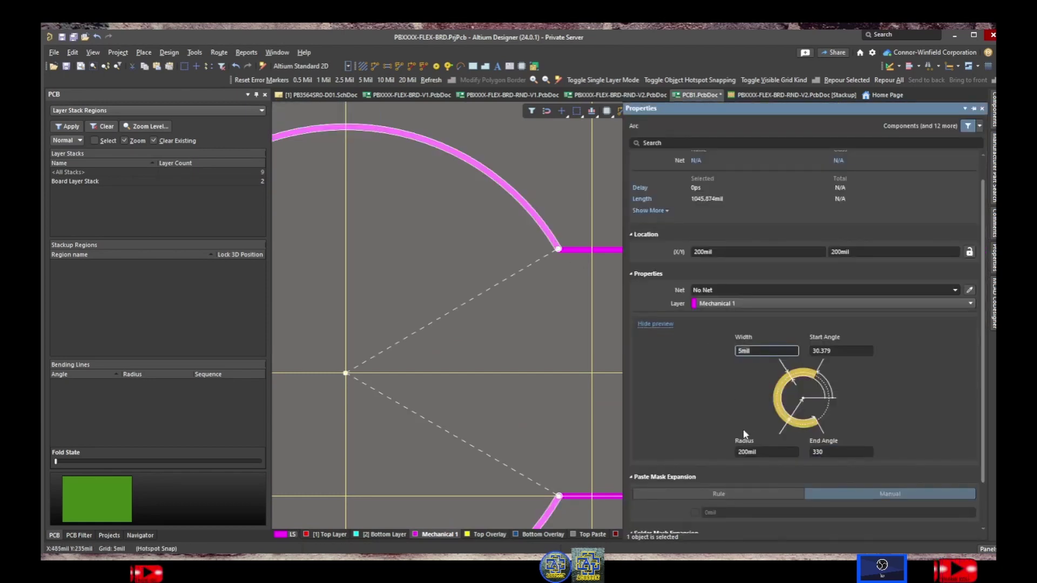
pyautogui.click(835, 351)
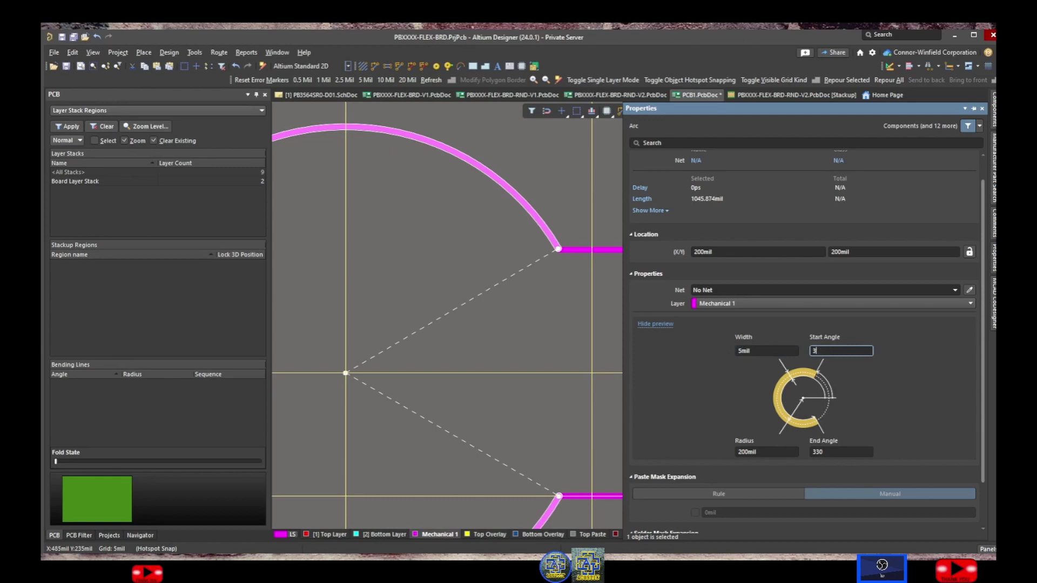
pyautogui.write('0')
pyautogui.press('Return')
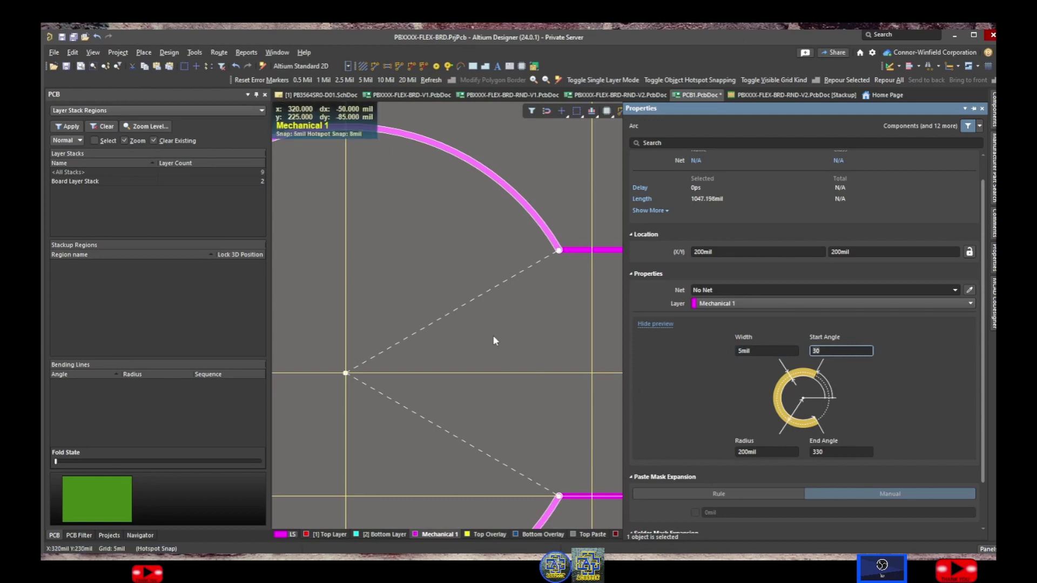
# Check the arc-to-upper-line joint and centre the keyhole outline in view
pyautogui.keyDown('ctrl'); pyautogui.scroll(2, 600, 303); pyautogui.keyUp('ctrl')
pyautogui.click(549, 261)
pyautogui.click(565, 255)
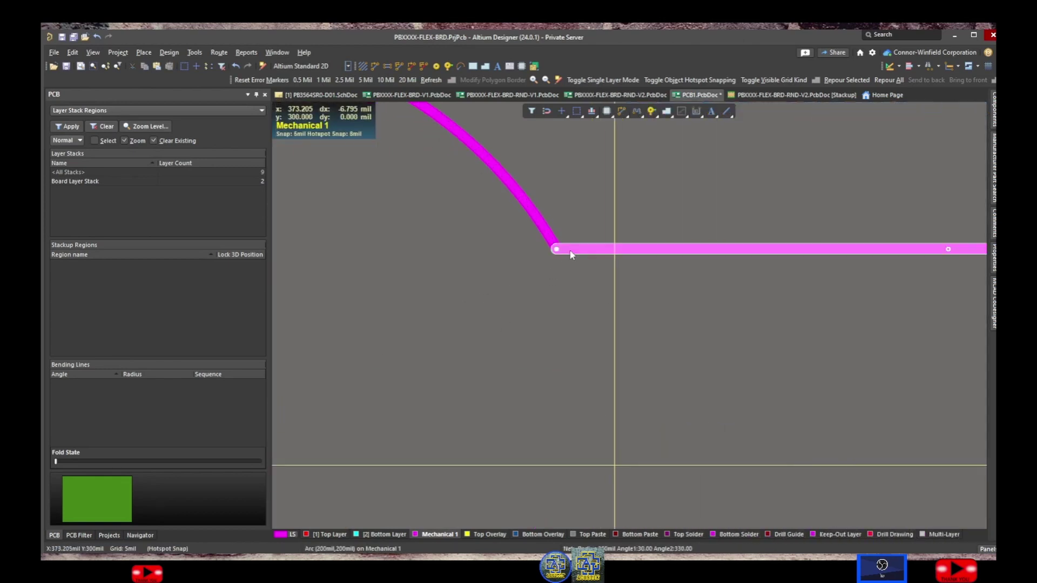
pyautogui.click(449, 316)
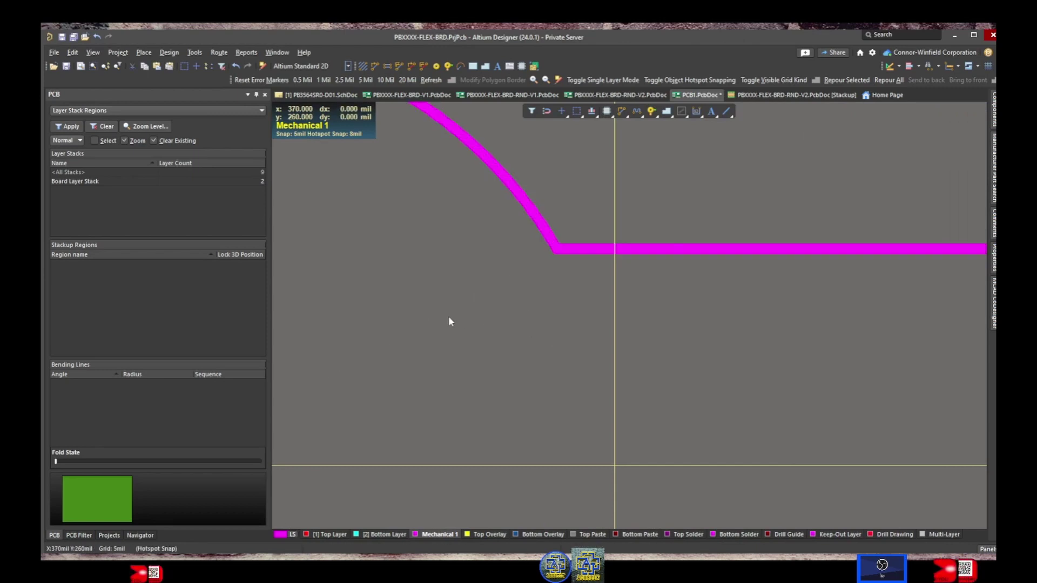
pyautogui.keyDown('ctrl'); pyautogui.scroll(-3, 449, 316); pyautogui.keyUp('ctrl')
pyautogui.keyDown('ctrl'); pyautogui.scroll(-3, 448, 316); pyautogui.keyUp('ctrl')
pyautogui.moveTo(449, 316)
pyautogui.mouseDown(button='right')
pyautogui.moveTo(463, 263)
pyautogui.moveTo(458, 270)
pyautogui.mouseUp(button='right')
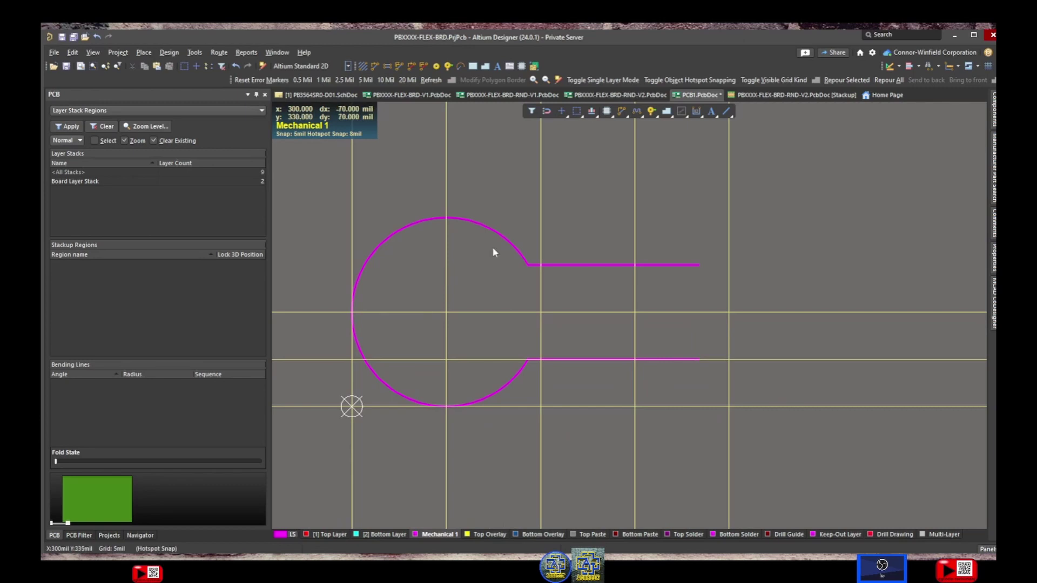
# Copy the arc from its centre and paste it at the slot's right end, X 800mil
pyautogui.click(492, 229)
pyautogui.rightClick(495, 233)
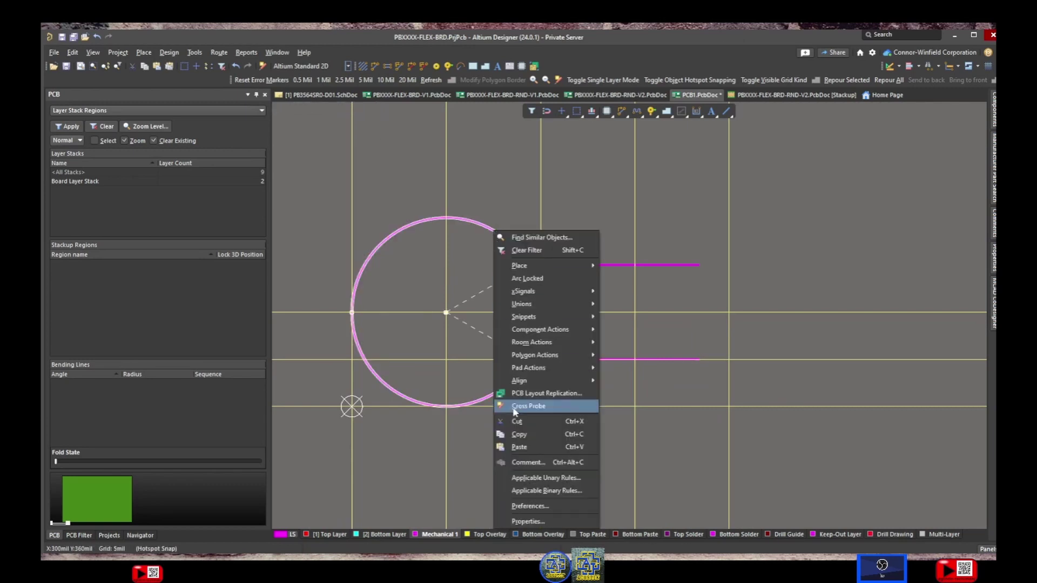
pyautogui.click(519, 435)
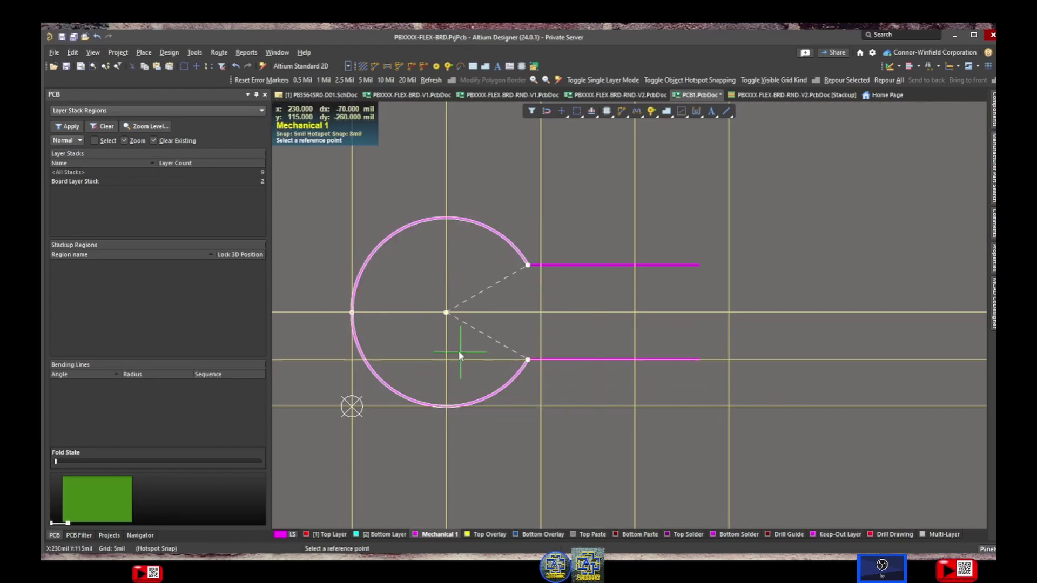
pyautogui.click(446, 318)
pyautogui.click(576, 291)
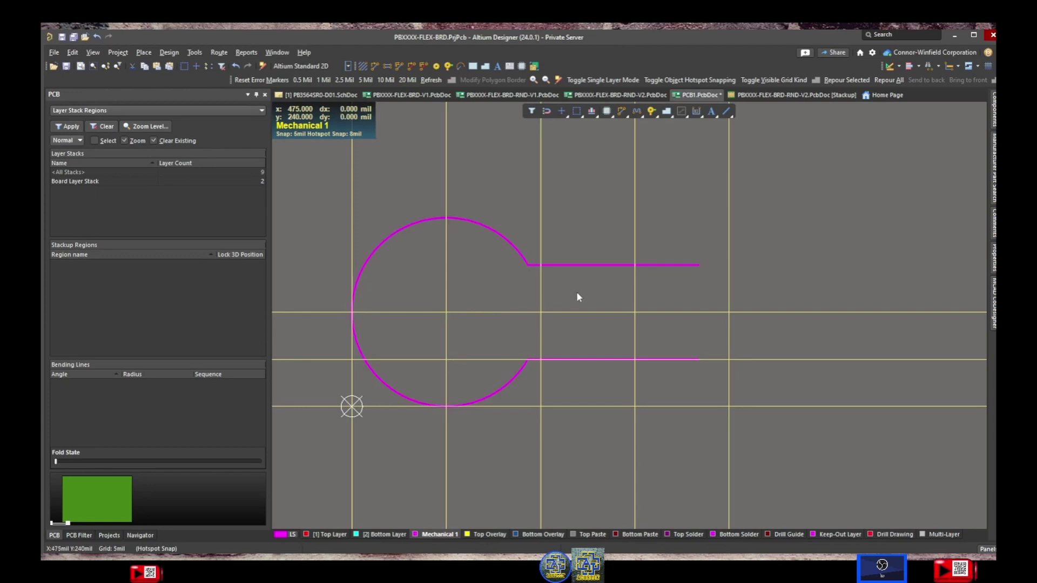
pyautogui.rightClick(576, 291)
pyautogui.click(604, 408)
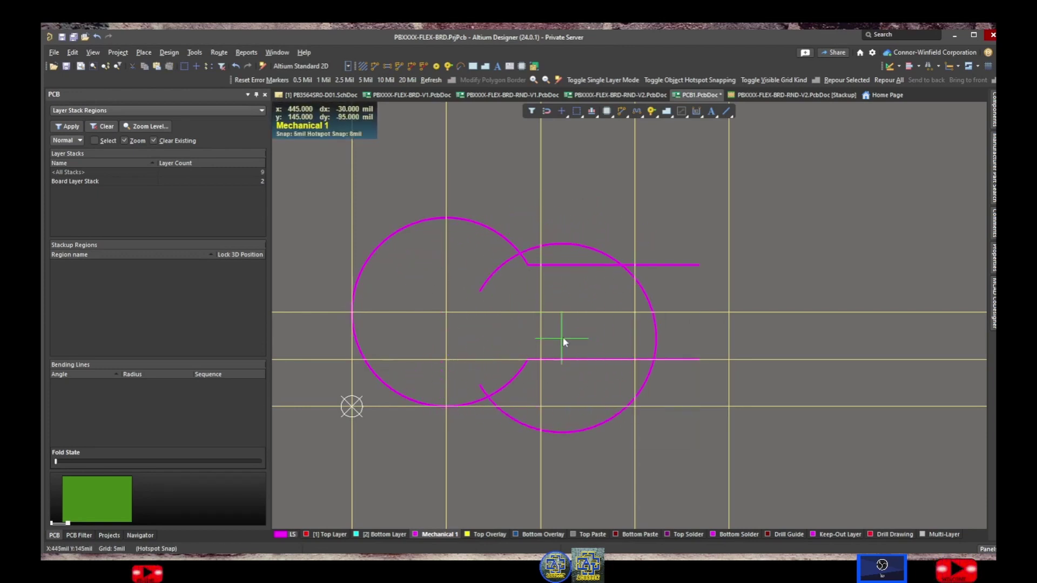
pyautogui.click(731, 316)
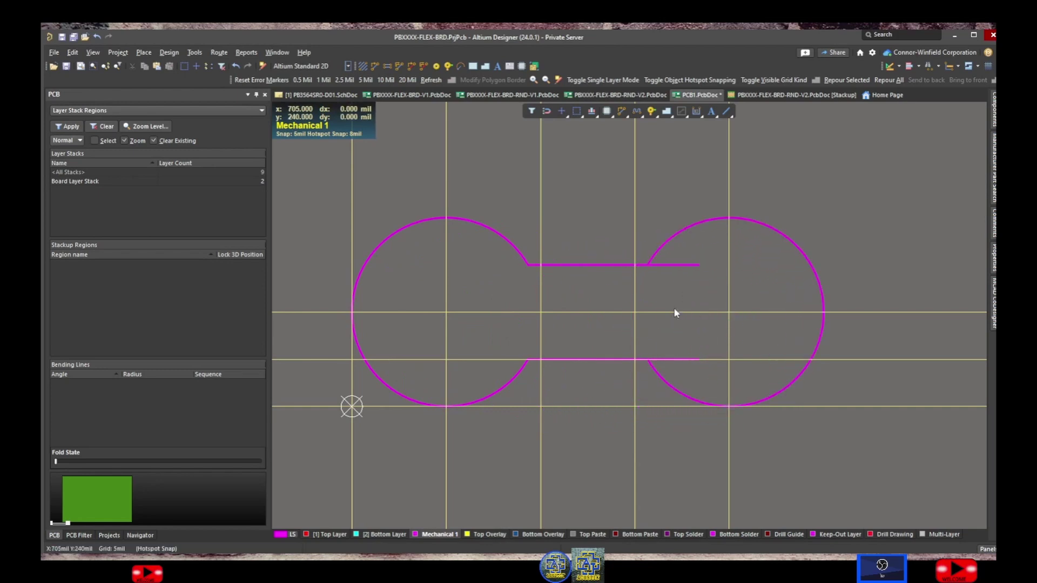
# Shorten the lower and upper slot lines so their right ends meet the right circle
pyautogui.keyDown('ctrl'); pyautogui.scroll(2, 691, 360); pyautogui.keyUp('ctrl')
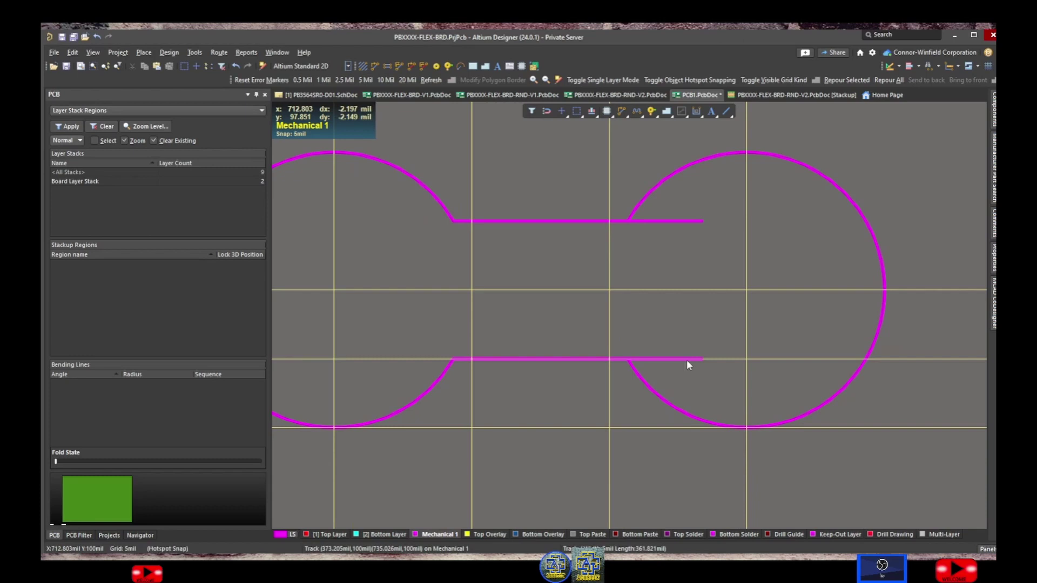
pyautogui.keyDown('ctrl'); pyautogui.scroll(1, 686, 359); pyautogui.keyUp('ctrl')
pyautogui.click(690, 359)
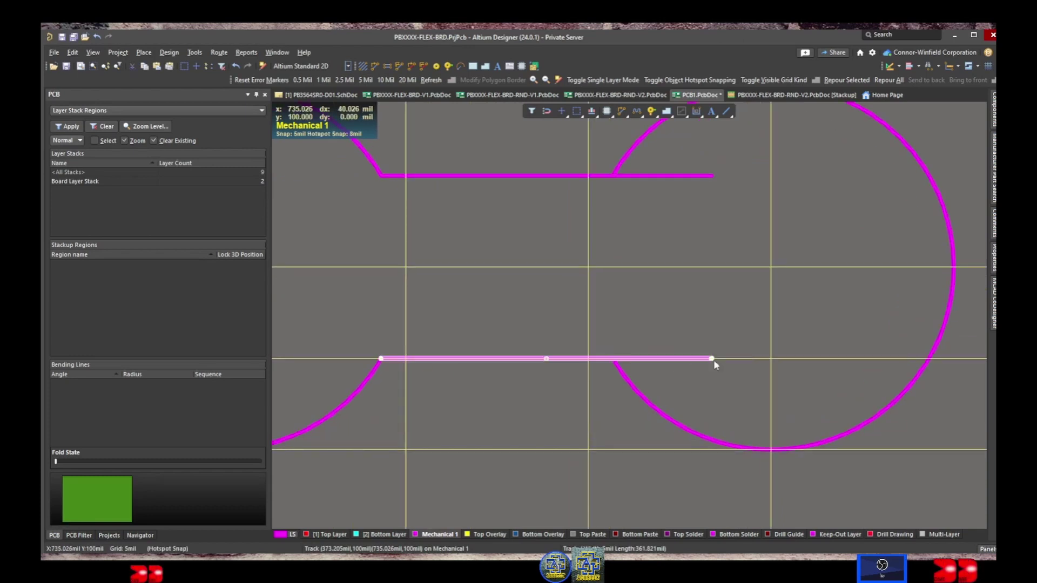
pyautogui.moveTo(712, 359); pyautogui.dragTo(612, 359)
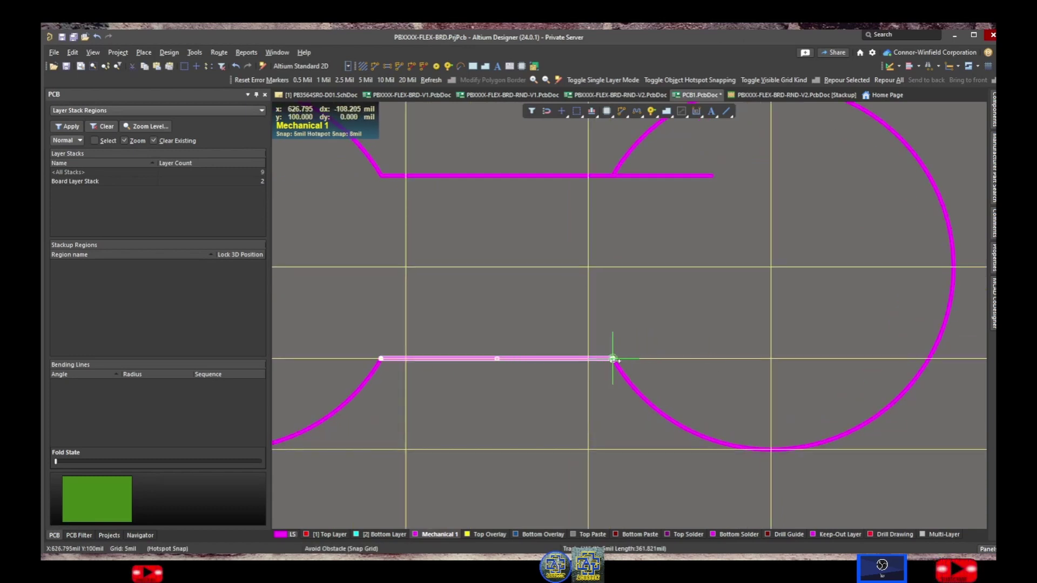
pyautogui.click(676, 175)
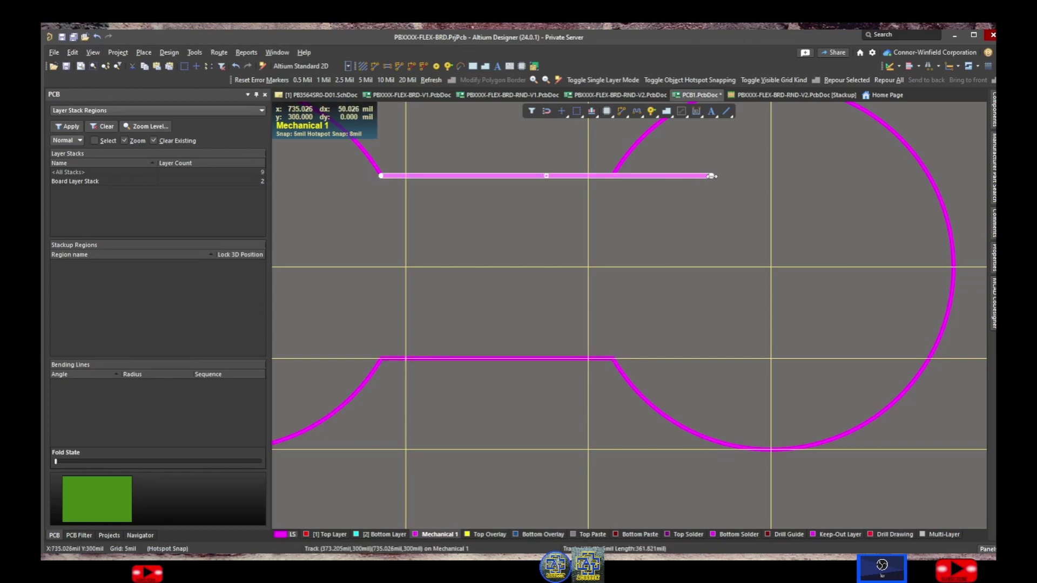
pyautogui.moveTo(712, 176); pyautogui.dragTo(613, 175)
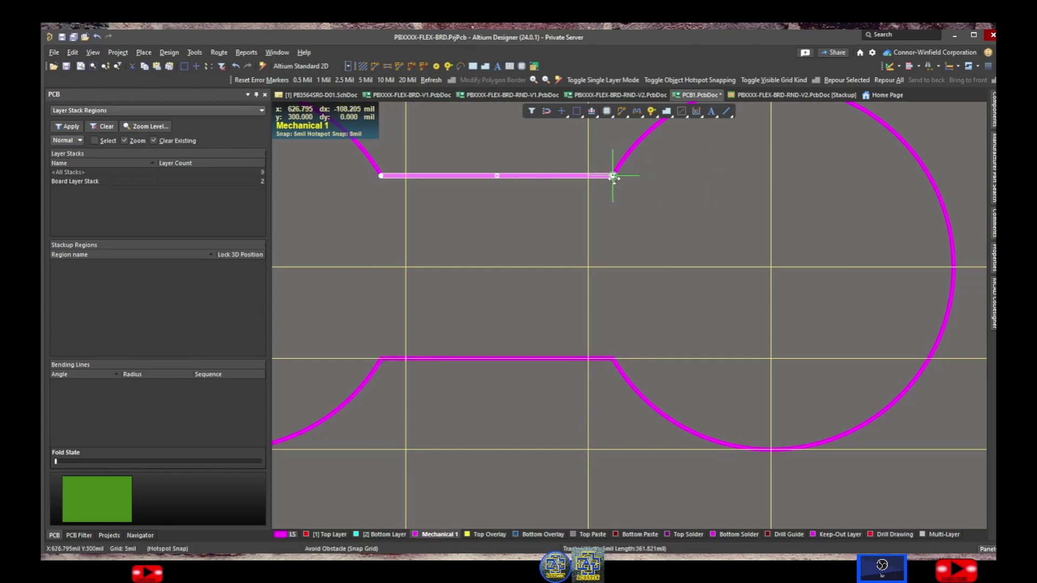
pyautogui.click(666, 219)
# Check the right arc's join with the lower slot line and view both circles
pyautogui.keyDown('ctrl'); pyautogui.scroll(1, 654, 277); pyautogui.keyUp('ctrl')
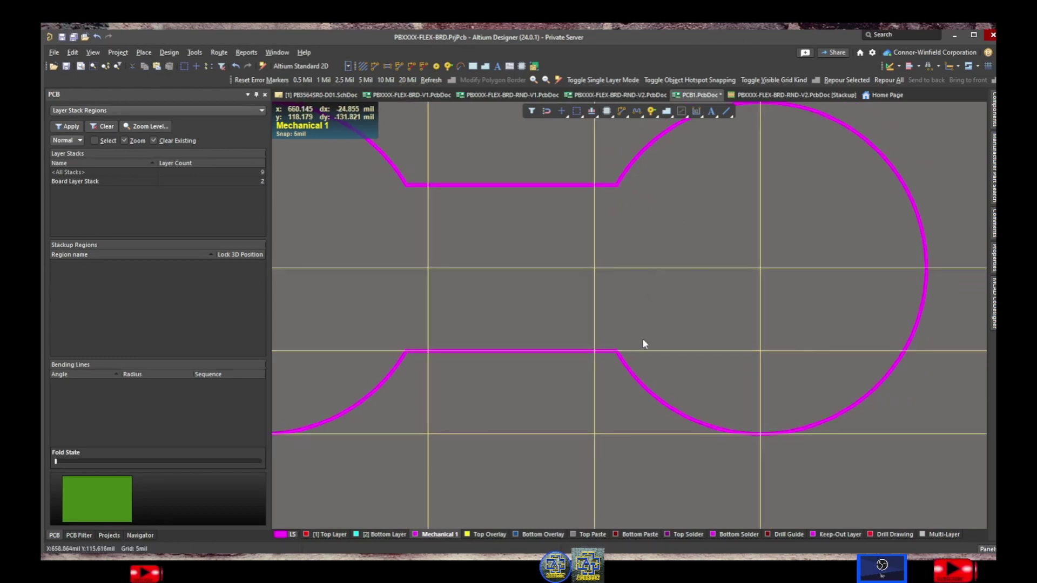
pyautogui.keyDown('ctrl'); pyautogui.scroll(2, 643, 338); pyautogui.keyUp('ctrl')
pyautogui.click(616, 370)
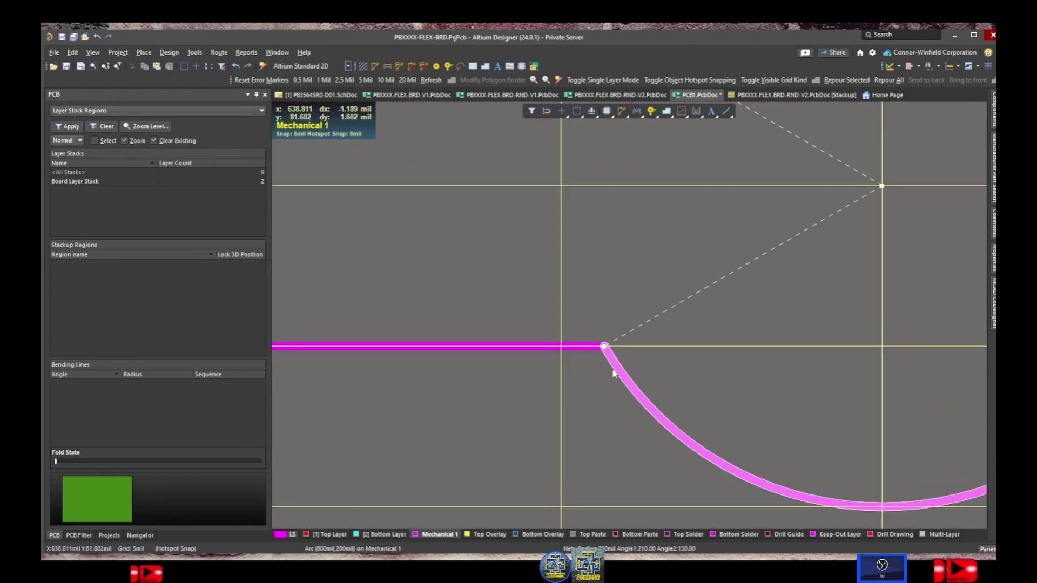
pyautogui.keyDown('shift'); pyautogui.click(544, 347); pyautogui.keyUp('shift')
pyautogui.keyDown('ctrl'); pyautogui.scroll(-3, 546, 349); pyautogui.keyUp('ctrl')
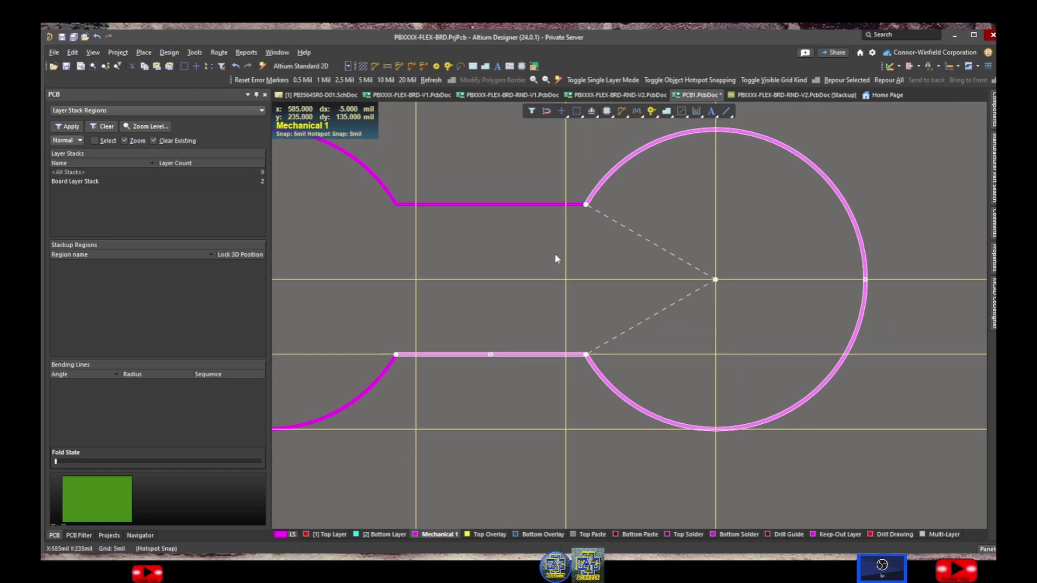
pyautogui.moveTo(555, 254)
pyautogui.mouseDown(button='right')
pyautogui.moveTo(564, 272)
pyautogui.moveTo(594, 276)
pyautogui.moveTo(589, 290)
pyautogui.mouseUp(button='right')
pyautogui.click(584, 257)
pyautogui.keyDown('ctrl'); pyautogui.scroll(-2, 584, 257); pyautogui.keyUp('ctrl')
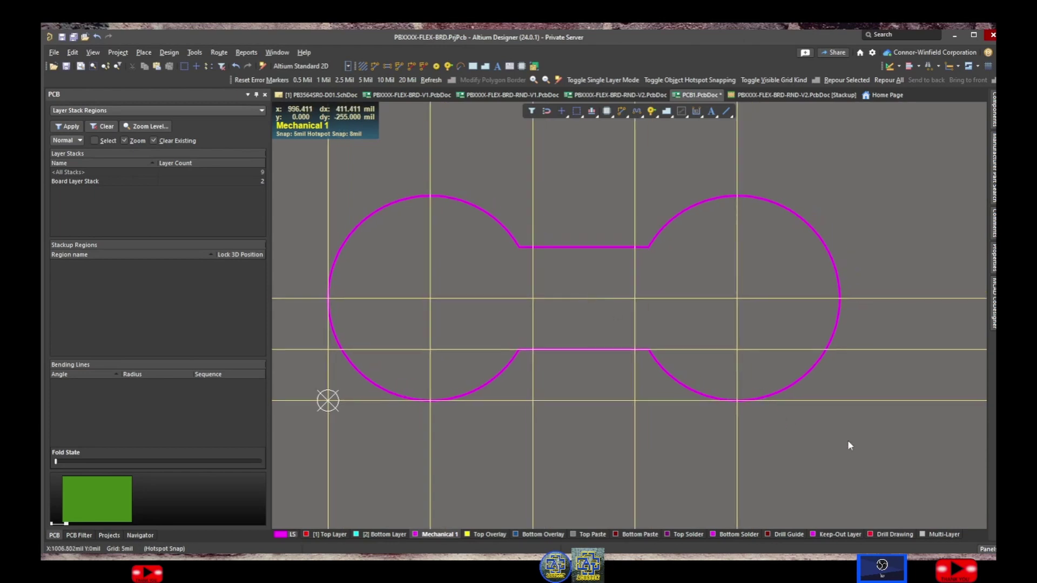
# Redefine PCB1's board shape from the box-selected dumbbell outline, replacing the rectangle
pyautogui.moveTo(857, 443)
pyautogui.mouseDown()
pyautogui.moveTo(776, 273)
pyautogui.moveTo(338, 186)
pyautogui.mouseUp()
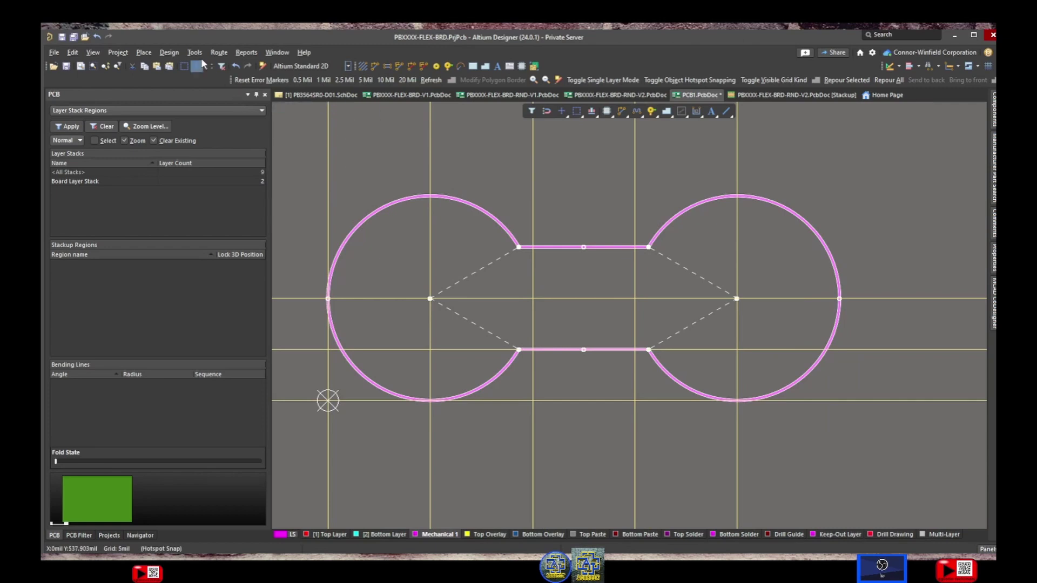
pyautogui.click(169, 52)
pyautogui.moveTo(191, 121)
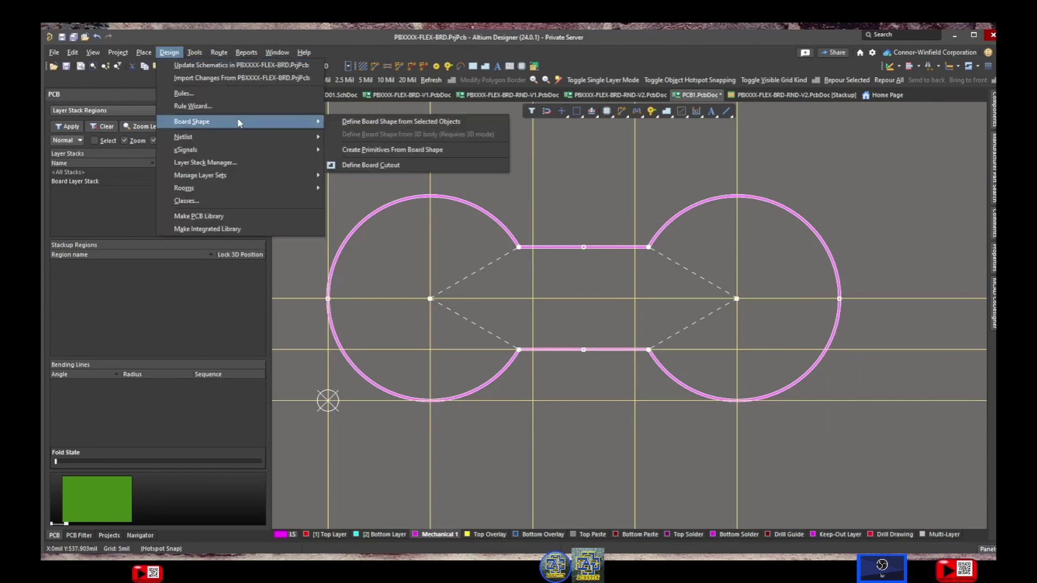
pyautogui.click(355, 122)
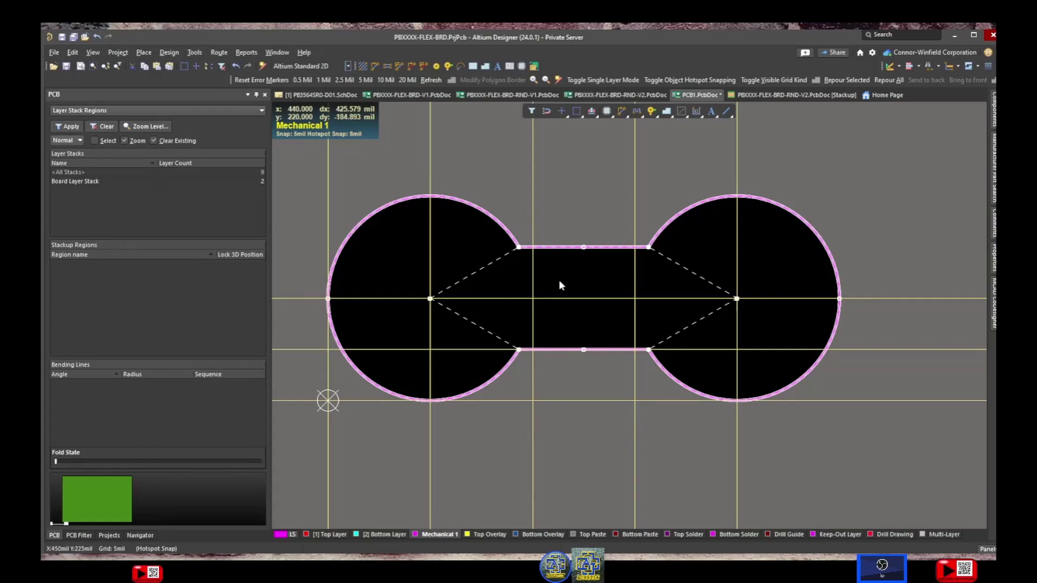
pyautogui.click(574, 203)
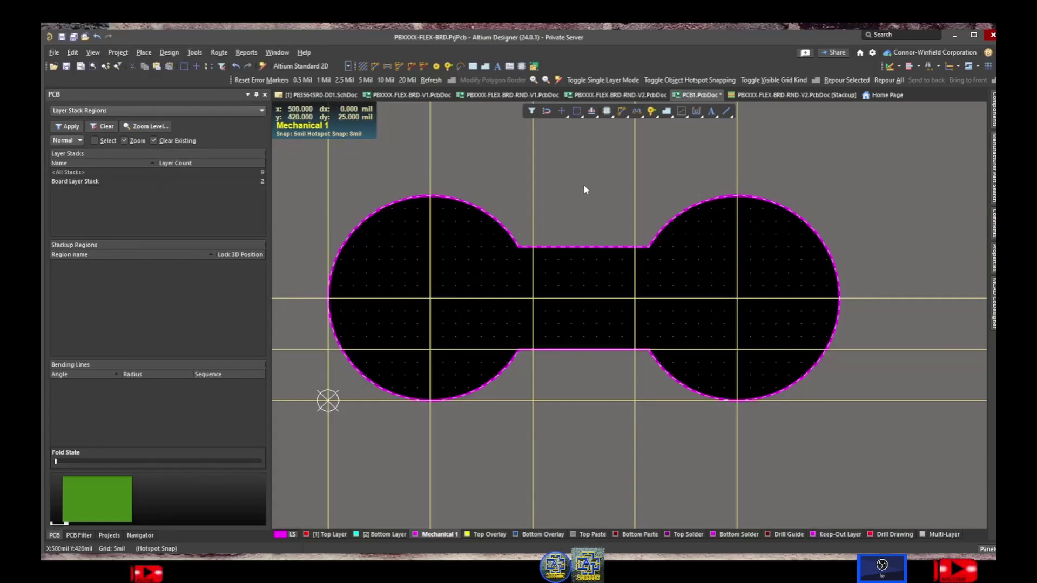
pyautogui.moveTo(584, 187); pyautogui.dragTo(582, 217, button='right')
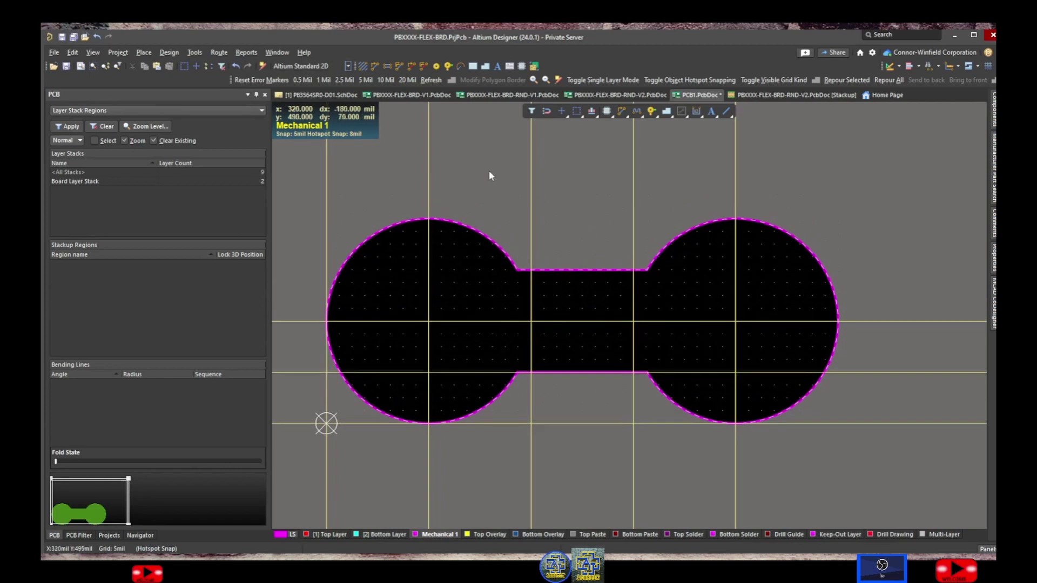
# Open the Layer Stack Manager and enable the Rigid/Flex stackup feature
pyautogui.click(168, 53)
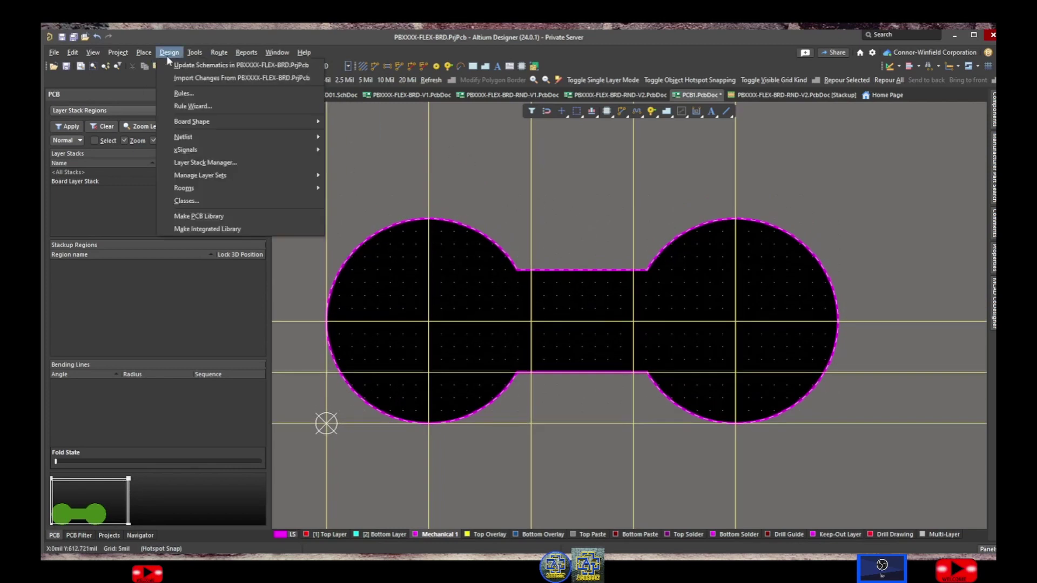
pyautogui.click(205, 162)
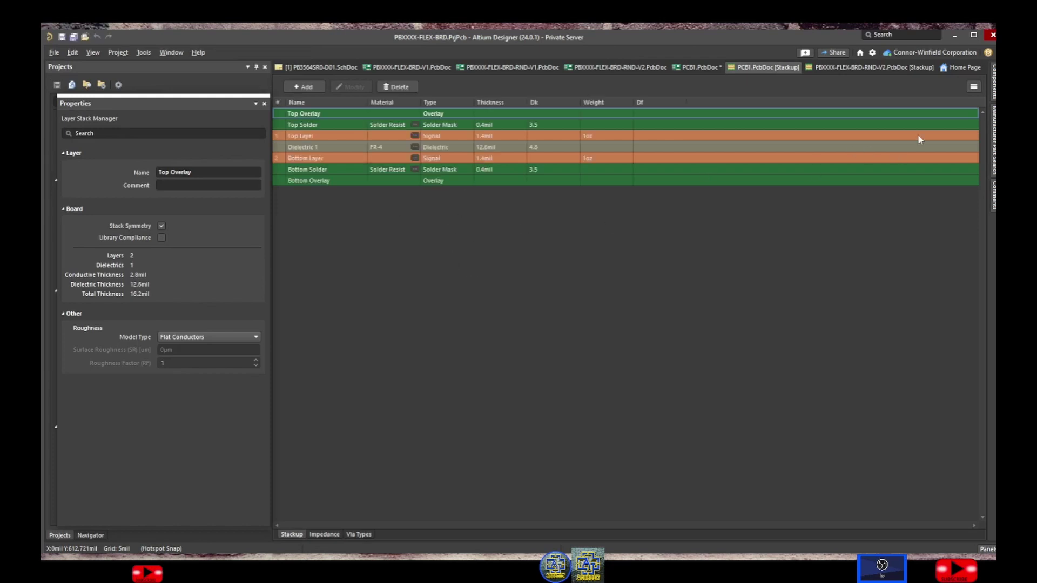
pyautogui.click(972, 88)
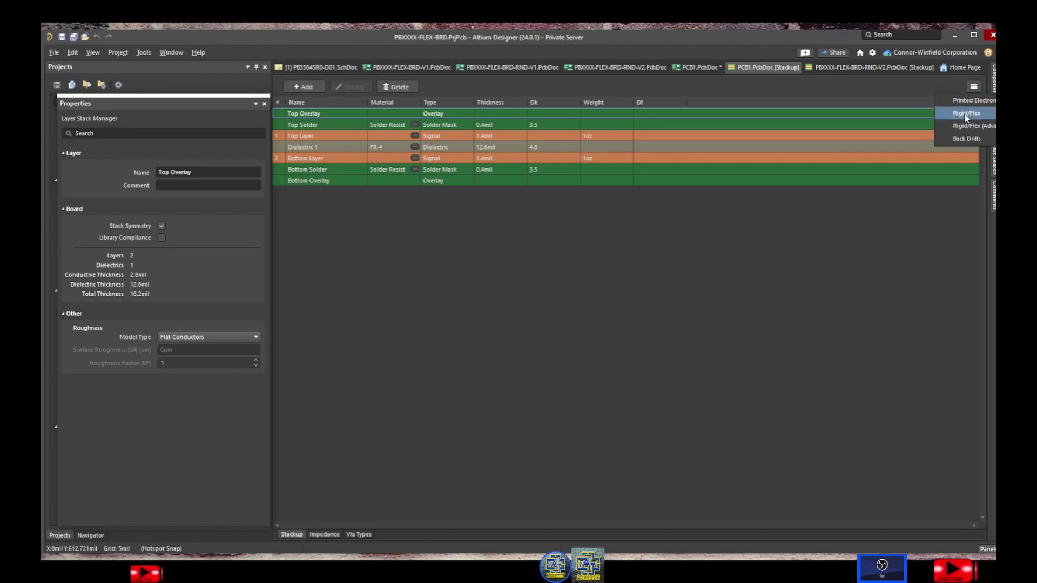
pyautogui.click(964, 112)
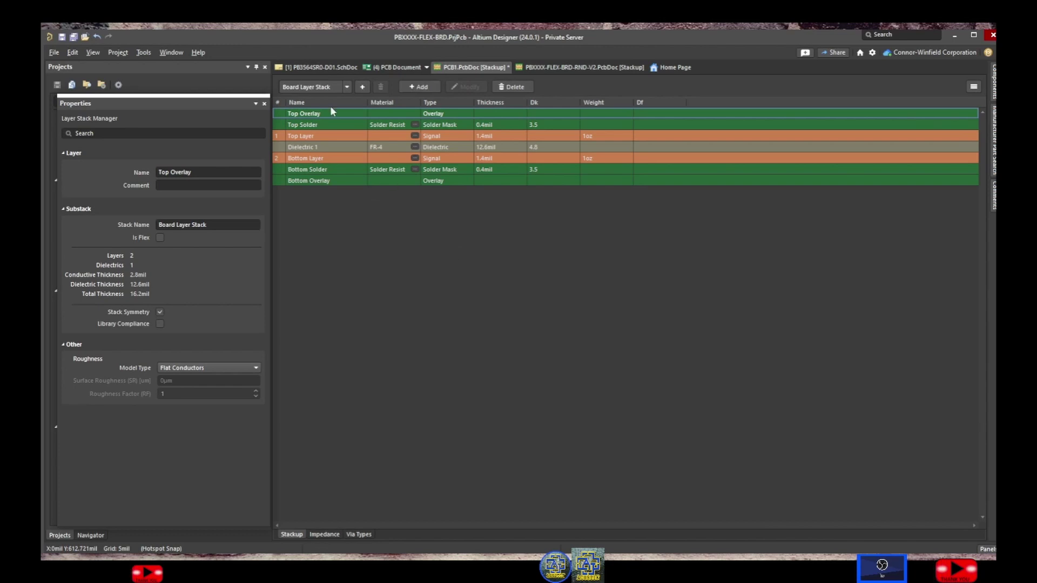
# Add a two-layer substack Stack1, then show Board Layer Stack again
pyautogui.click(363, 87)
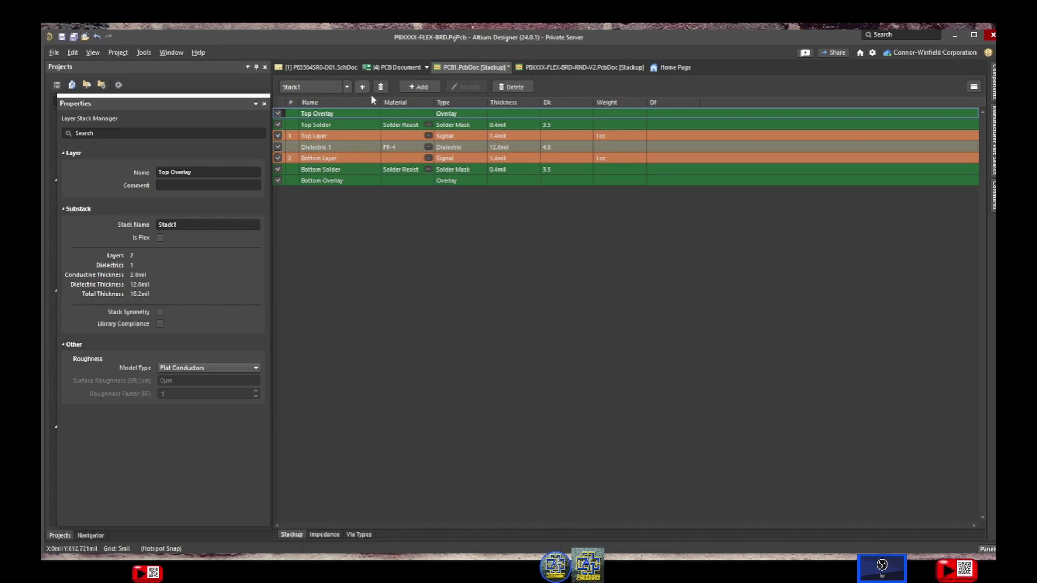
pyautogui.click(347, 87)
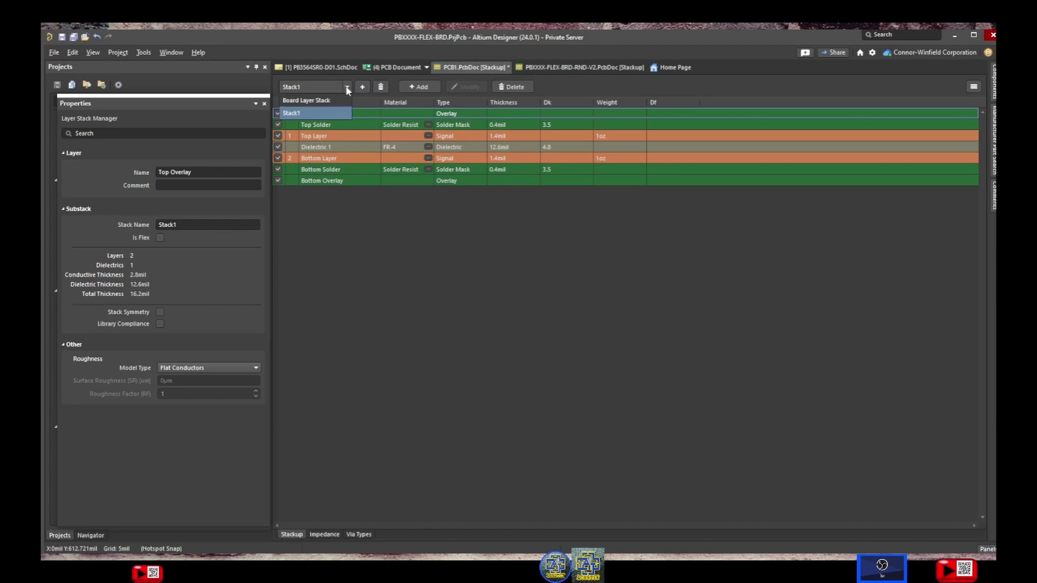
pyautogui.click(338, 91)
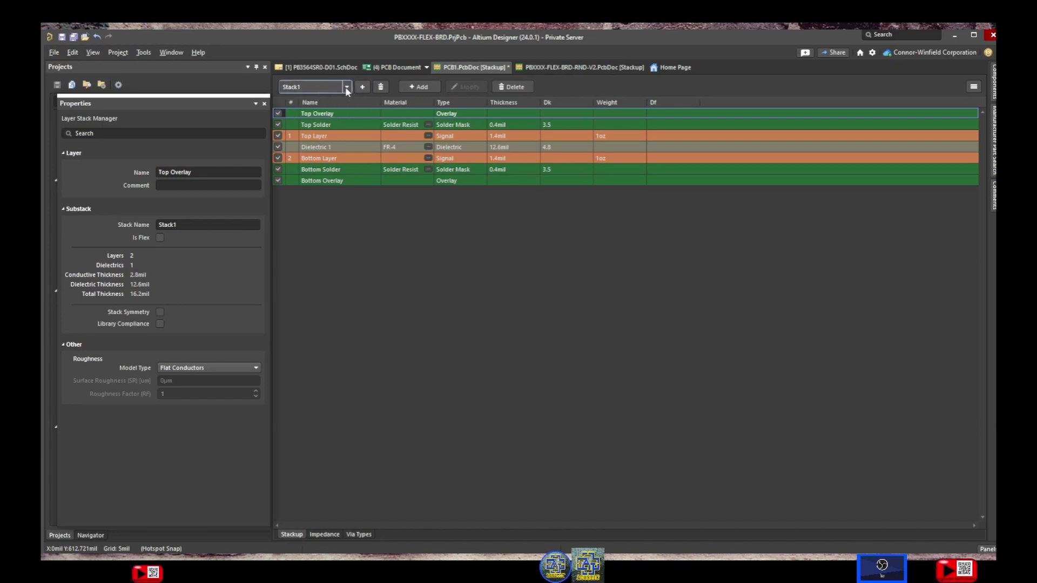
pyautogui.click(346, 88)
pyautogui.click(324, 96)
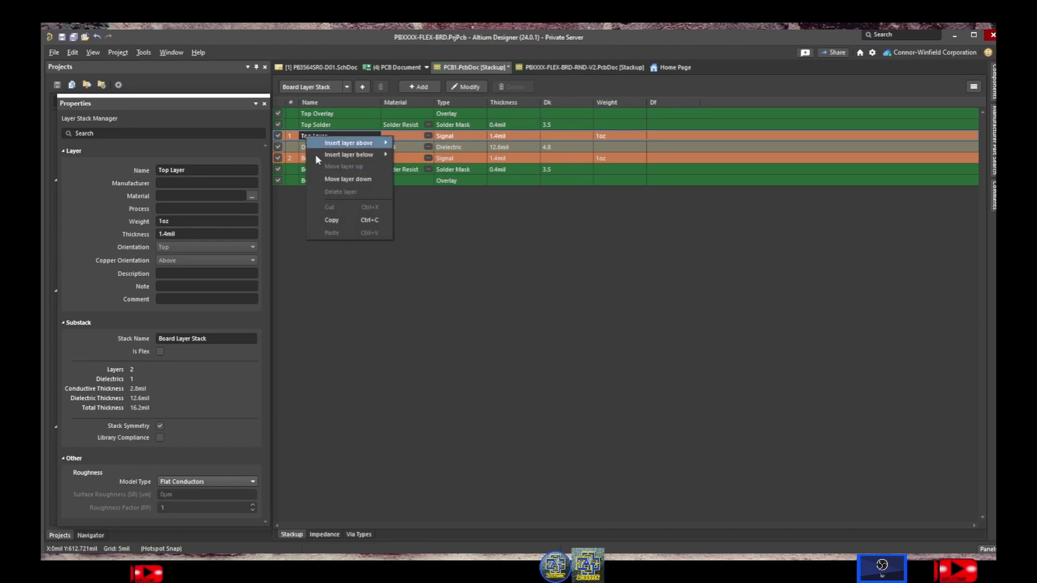
# Insert signal layers below Top Layer so Board Layer Stack has four layers, comparing with Stack1
pyautogui.moveTo(348, 154)
pyautogui.click(427, 157)
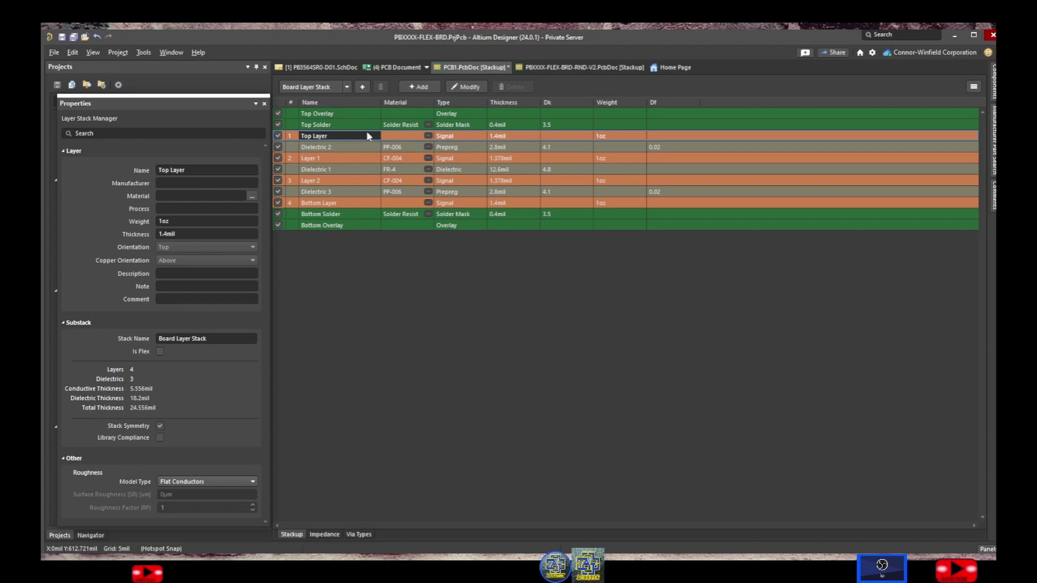
pyautogui.click(348, 87)
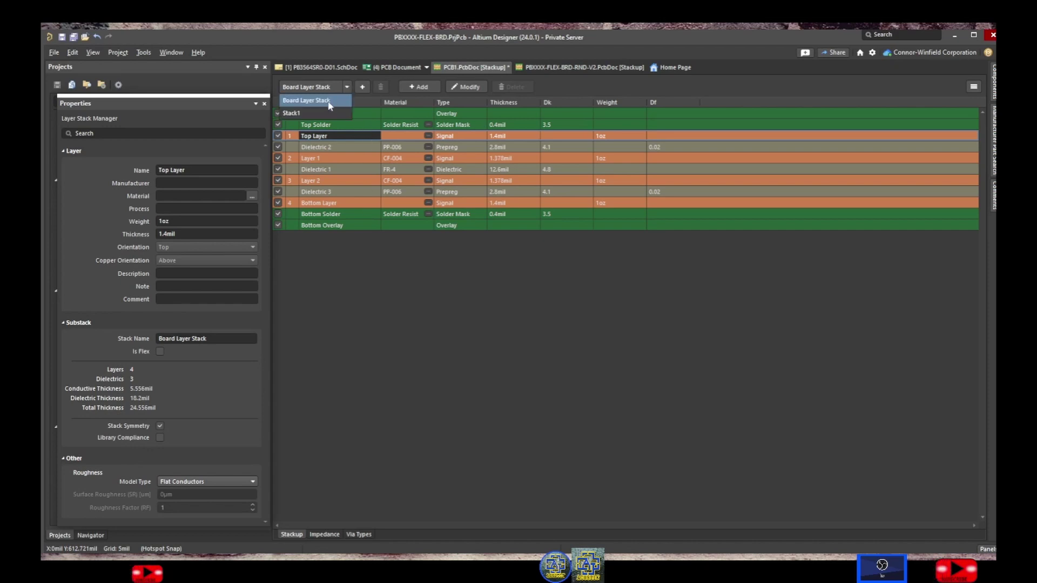
pyautogui.click(351, 109)
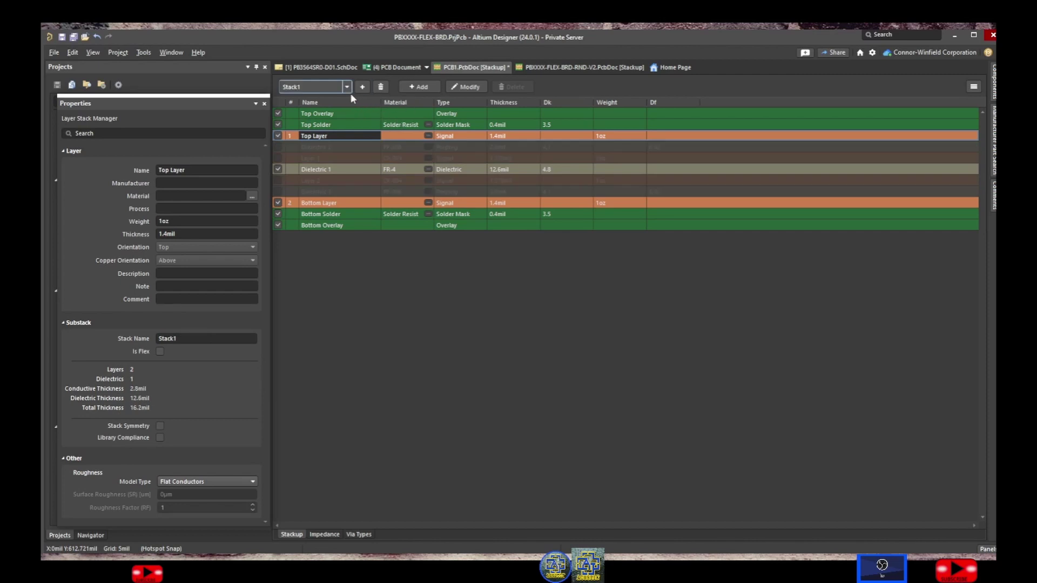
pyautogui.click(344, 88)
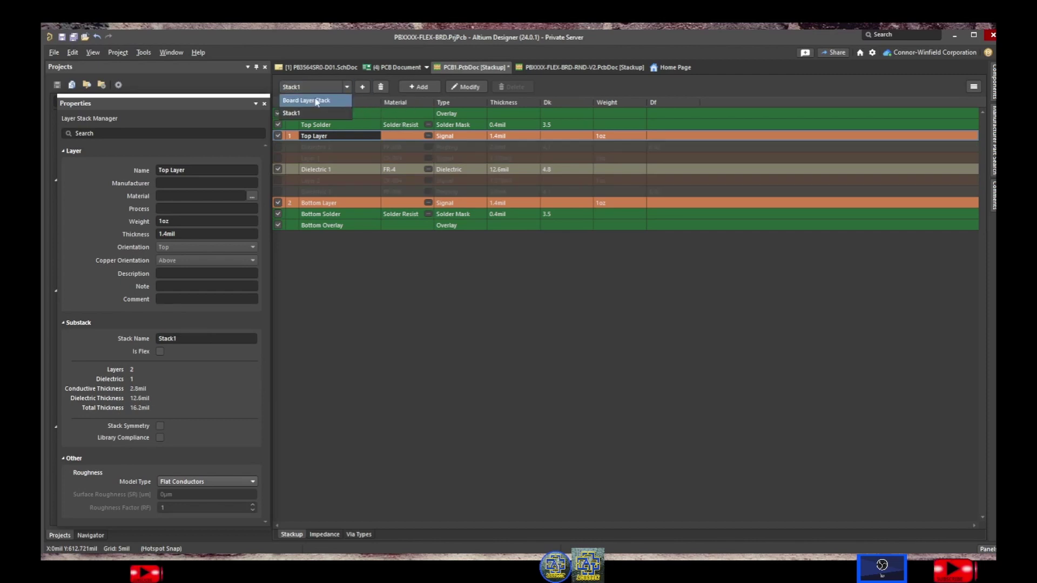
pyautogui.click(329, 101)
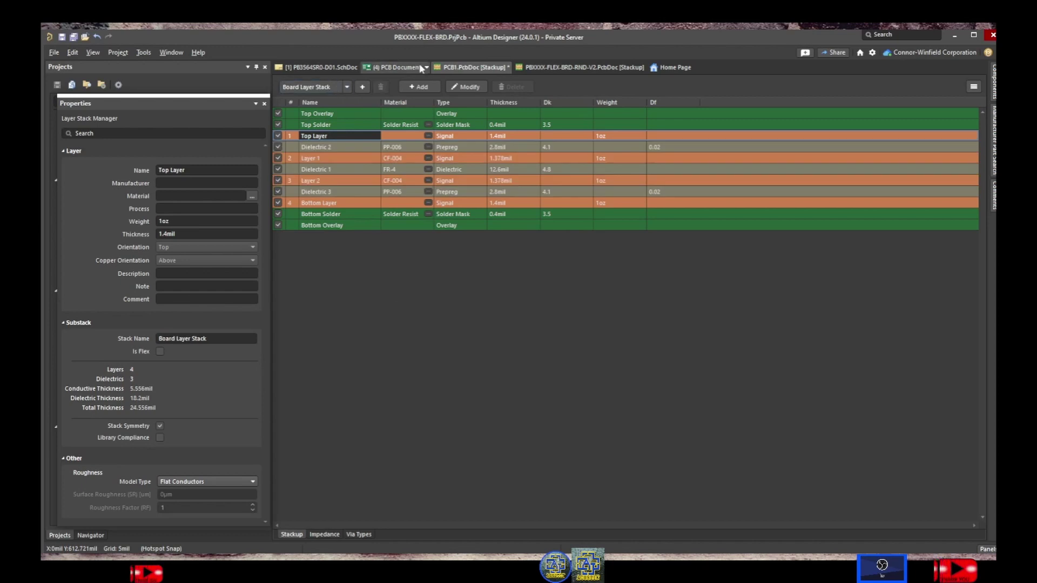
# Add another substack and name it FLEX
pyautogui.click(362, 89)
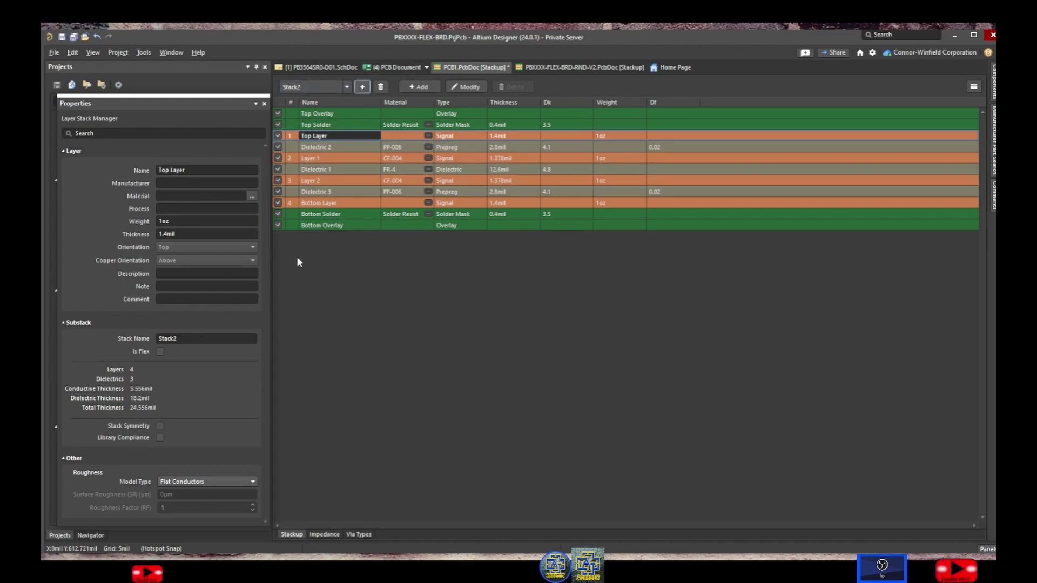
pyautogui.click(195, 342)
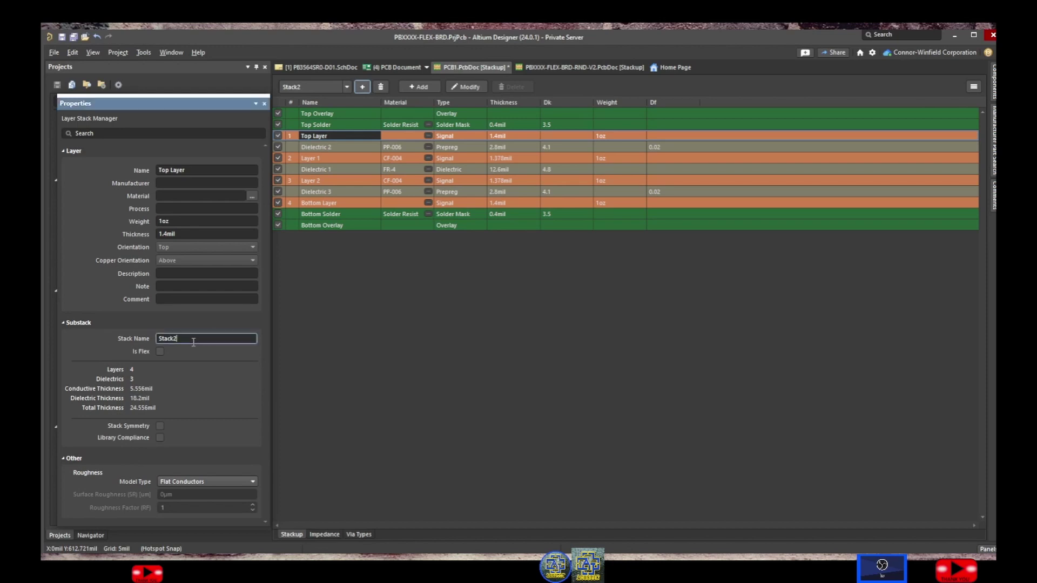
pyautogui.write('FLE')
pyautogui.write('X')
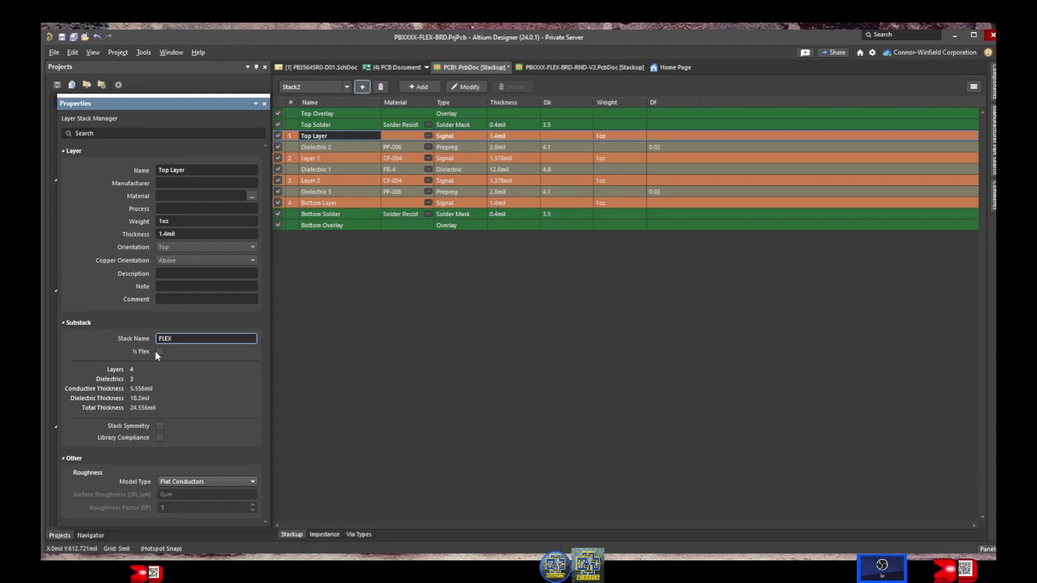
pyautogui.press('Return')
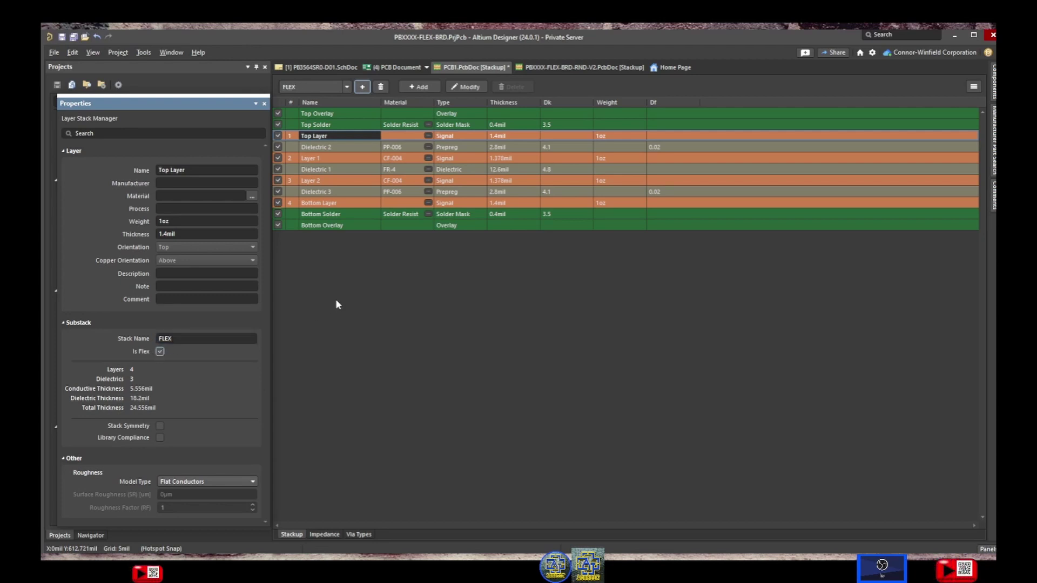
# Disable FLEX's overlays, solder masks, Top/Bottom Layer and Dielectrics 2–3, keeping Layer 1, Dielectric 1, Layer 2
pyautogui.click(323, 260)
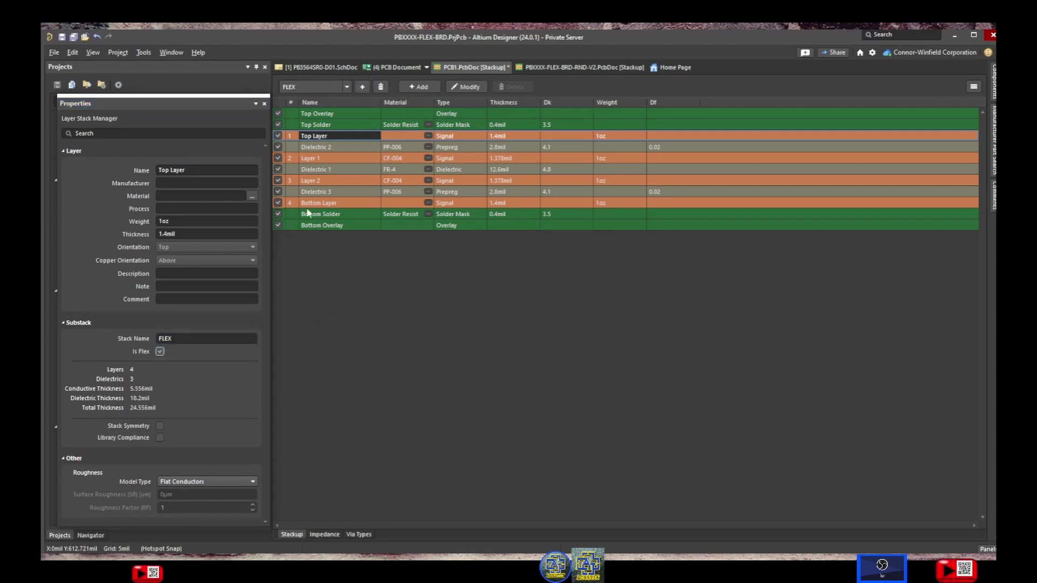
pyautogui.click(278, 114)
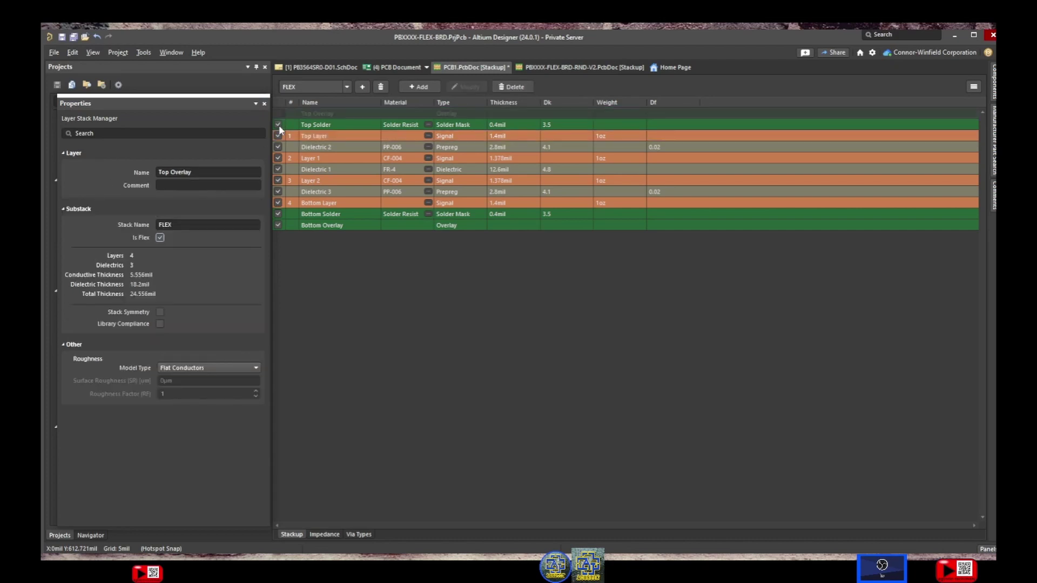
pyautogui.click(279, 124)
pyautogui.click(278, 138)
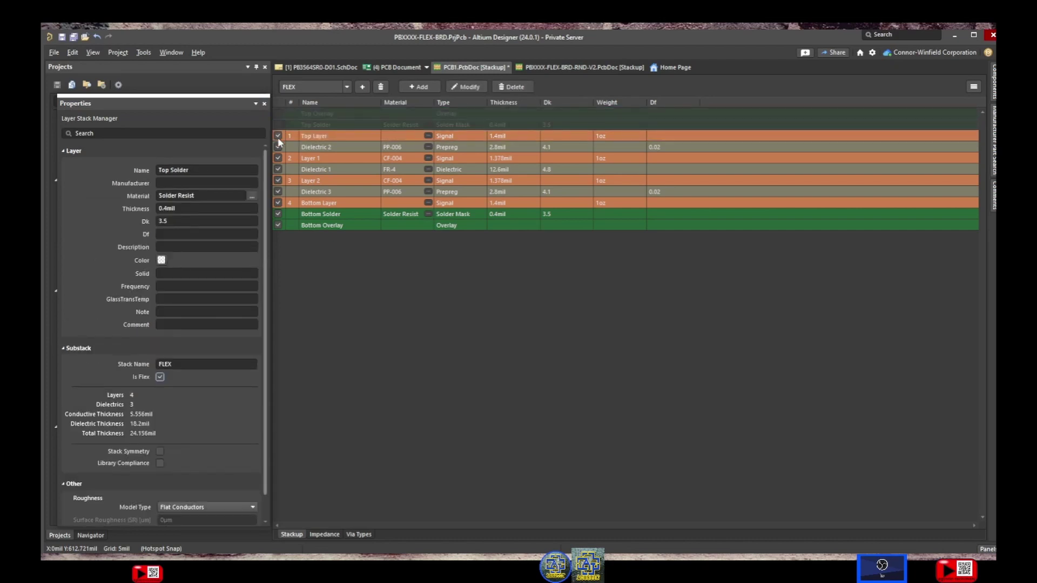
pyautogui.click(278, 135)
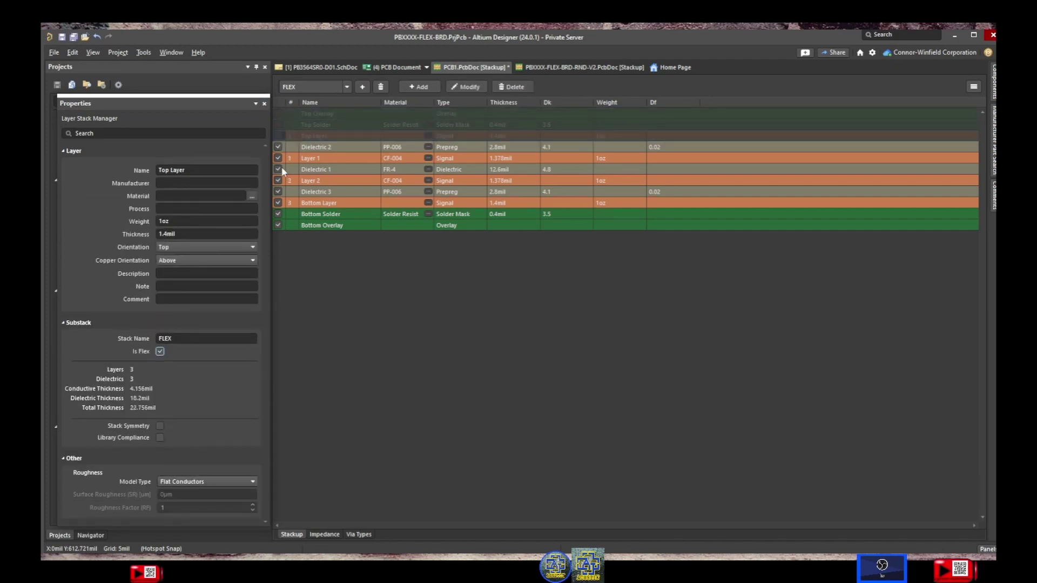
pyautogui.click(277, 226)
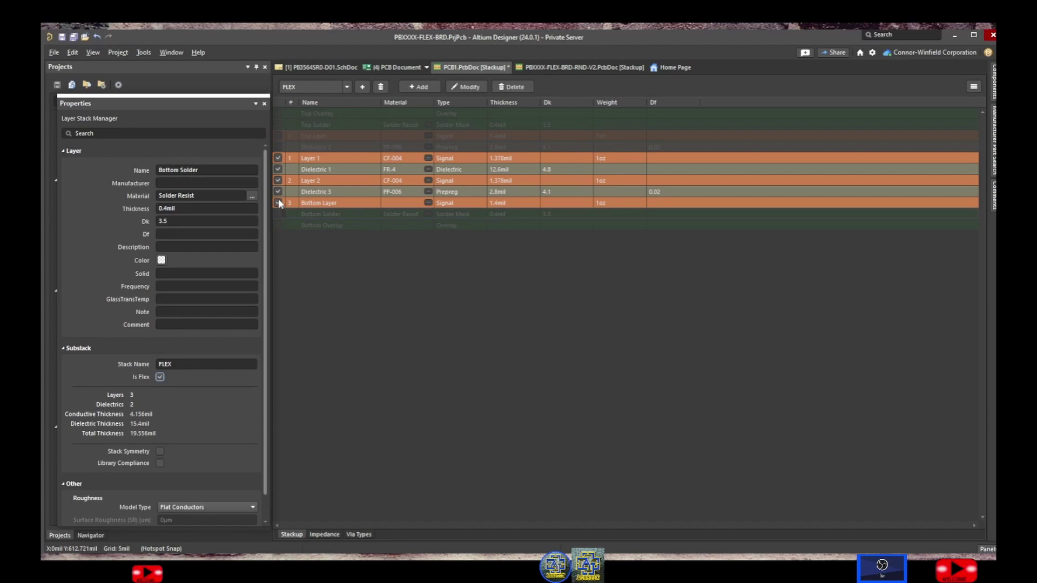
pyautogui.click(279, 203)
pyautogui.click(278, 192)
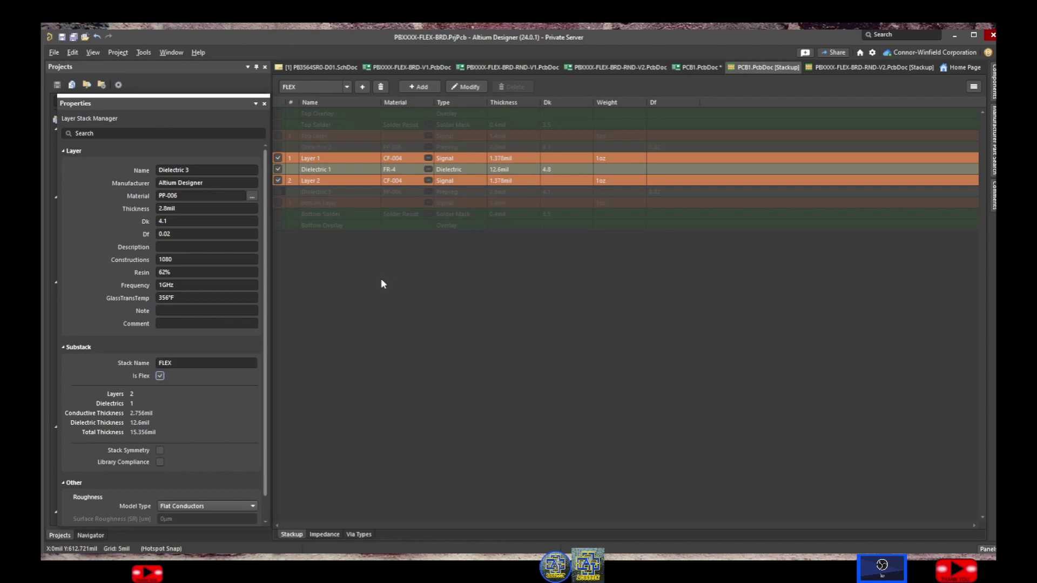
# Set Board Layer Stack's prepreg dielectrics to 22mil thick, giving a 62.956mil total
pyautogui.click(347, 88)
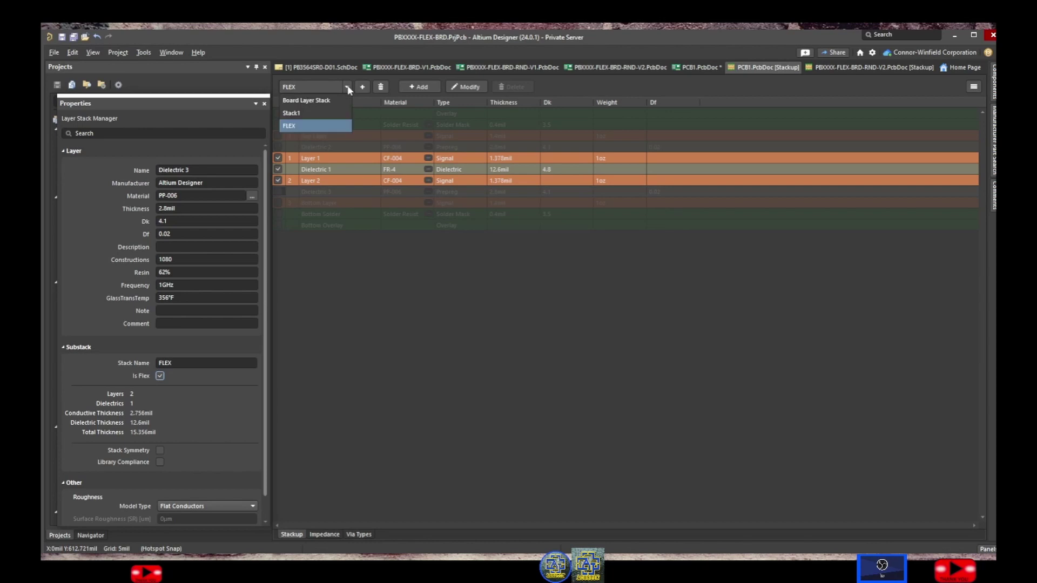
pyautogui.click(314, 102)
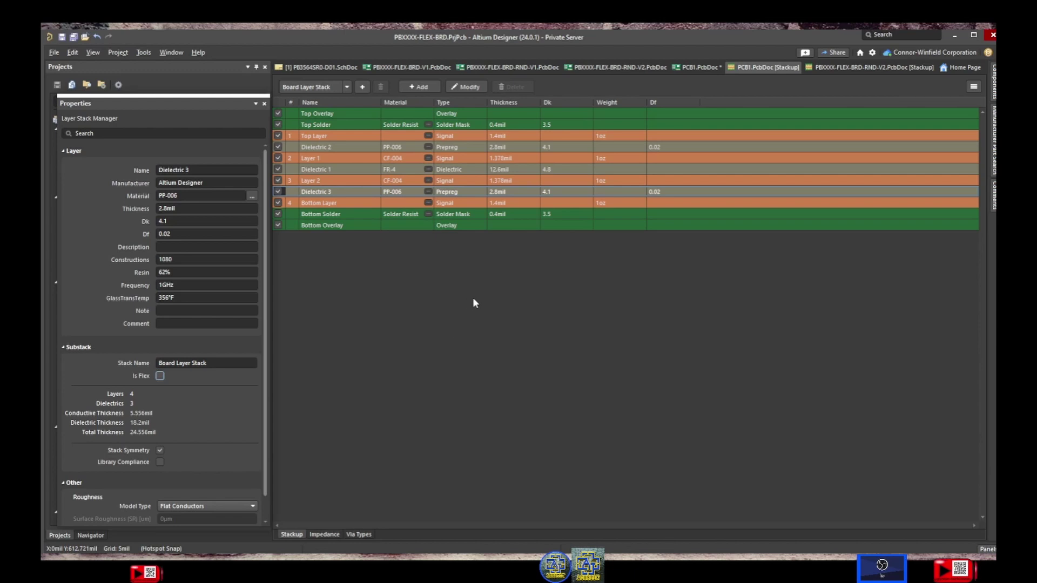
pyautogui.click(337, 146)
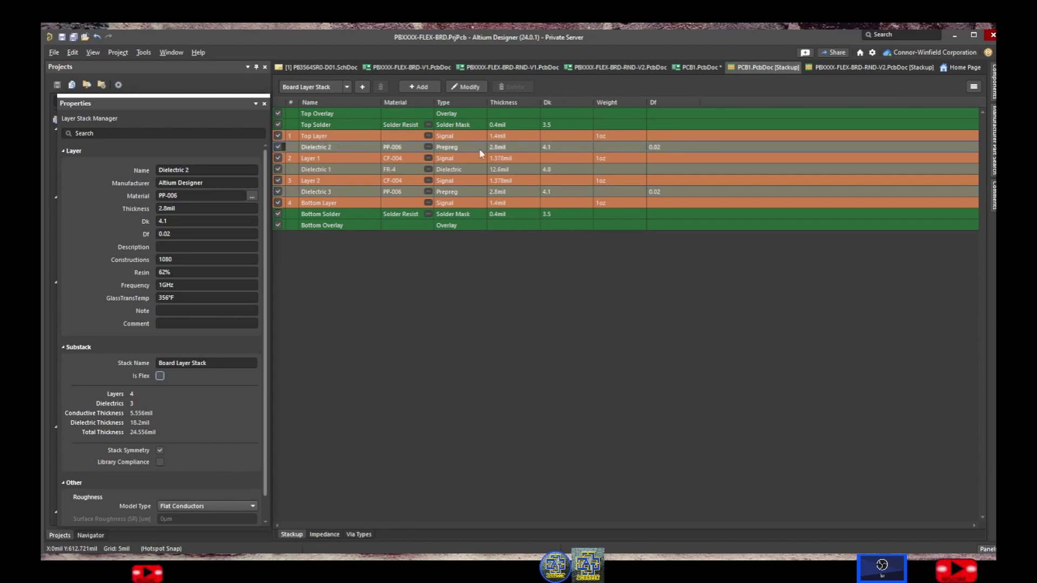
pyautogui.click(503, 147)
pyautogui.click(514, 147)
pyautogui.press('BackSpace')
pyautogui.press('Return')
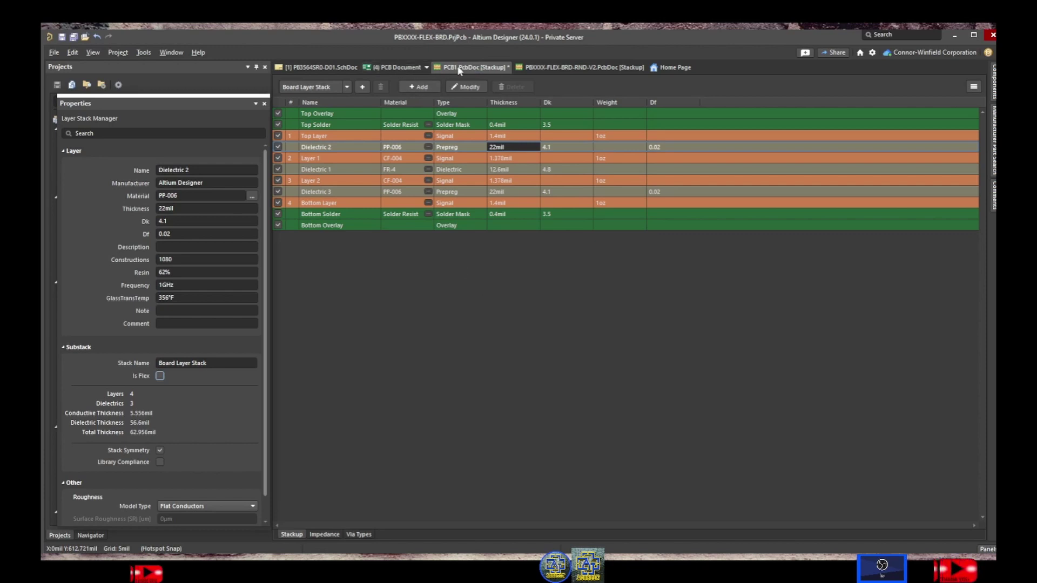
# Close the stackup document, save PBXXXX-FLEX-BRD-RND-V4.PcbDoc, and enter Board Planning Mode
pyautogui.rightClick(538, 70)
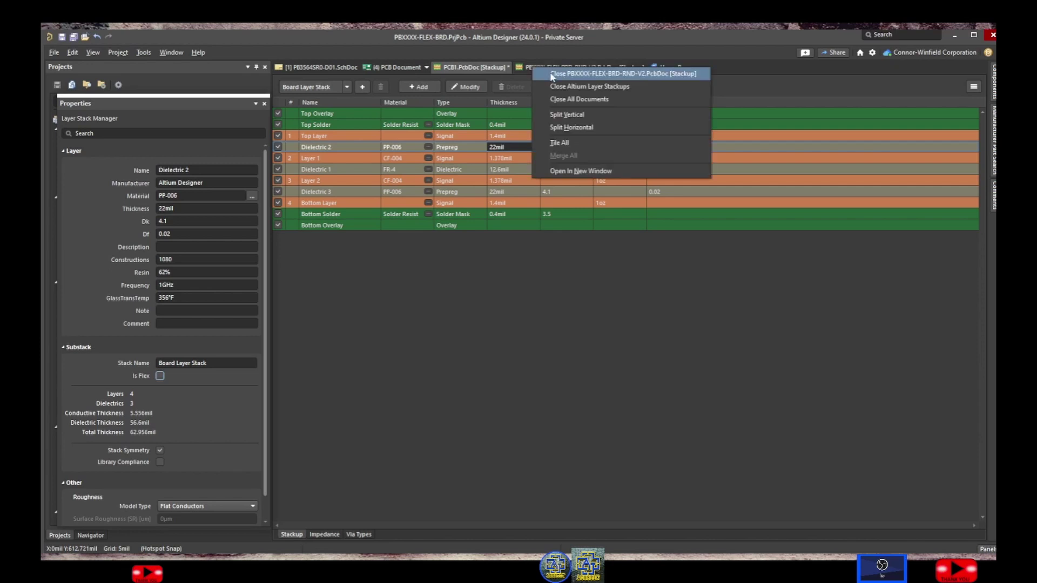
pyautogui.click(561, 74)
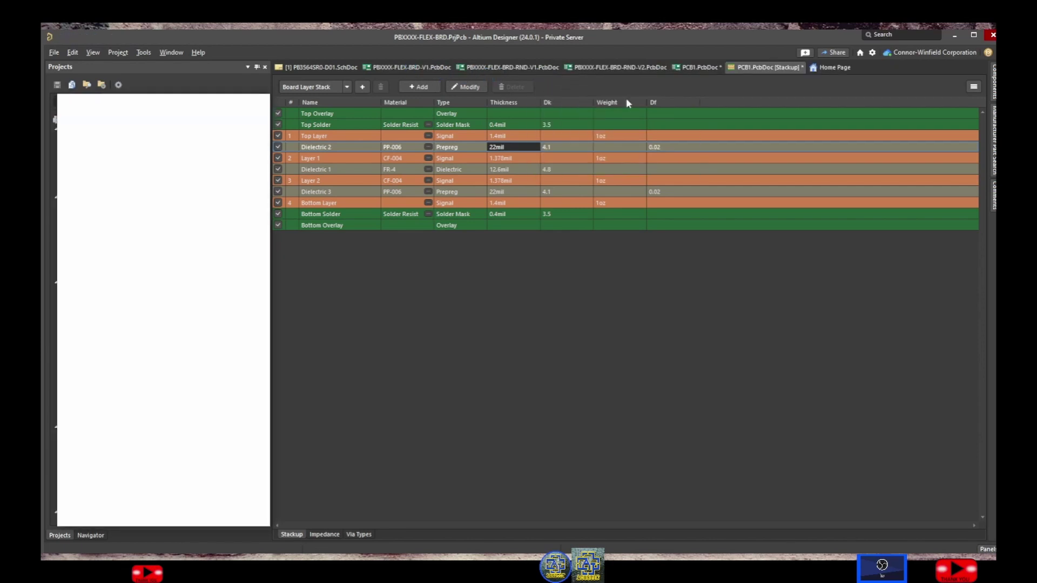
pyautogui.click(700, 68)
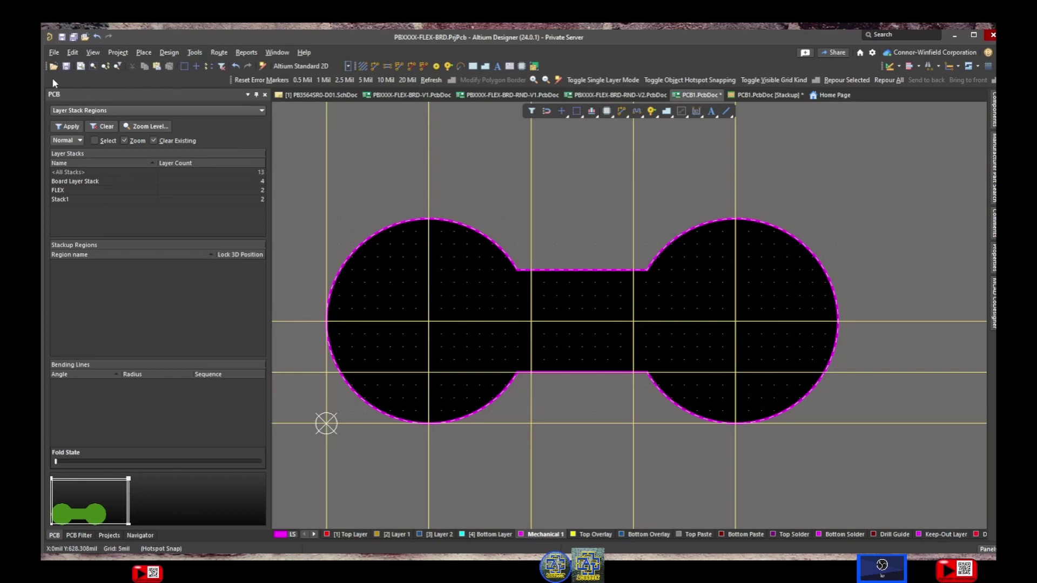
pyautogui.click(66, 67)
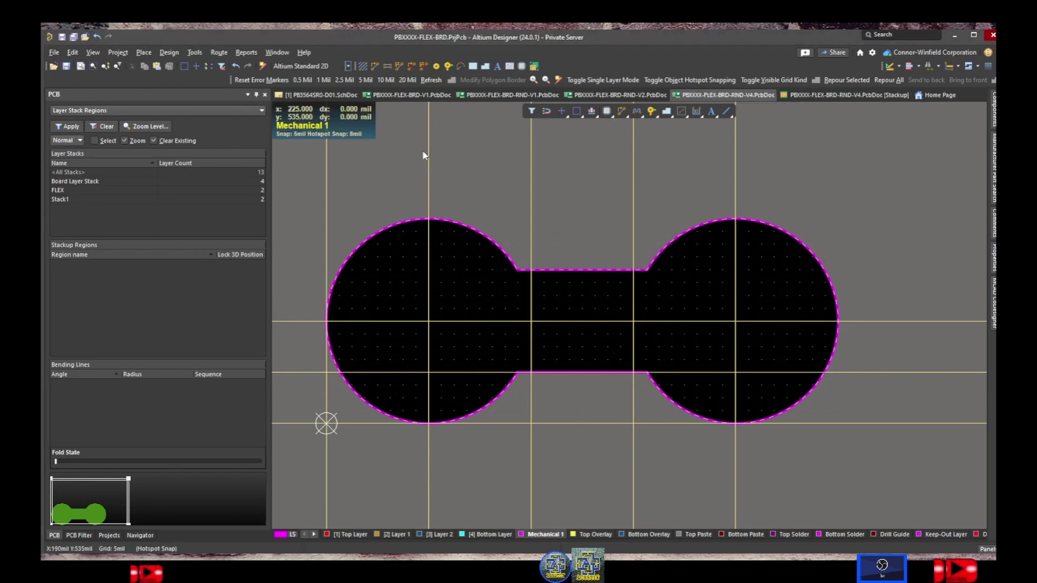
pyautogui.click(93, 52)
pyautogui.click(113, 67)
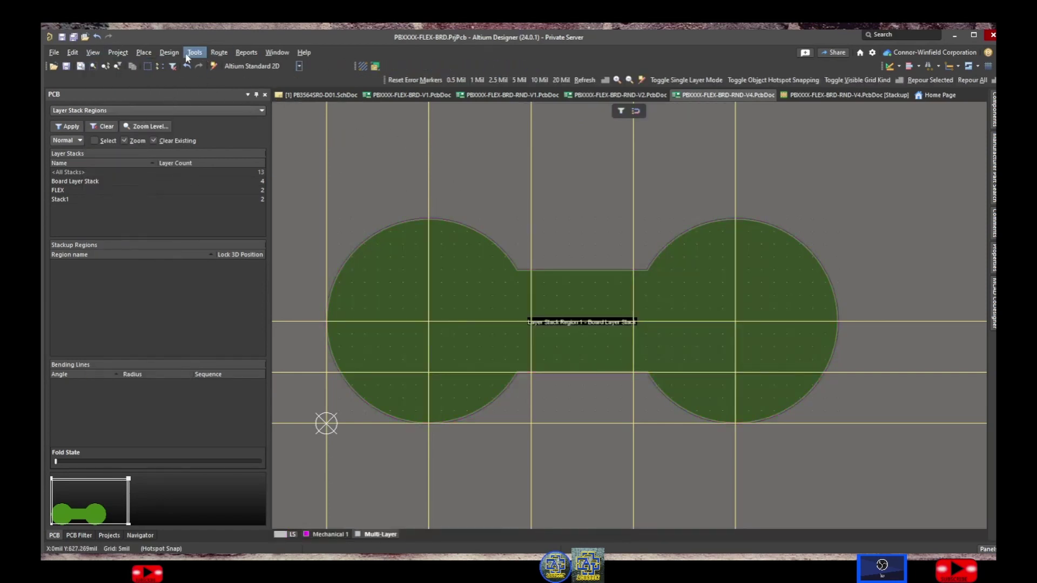
# Place split lines at X 400mil and 600mil across both neck ends, forming three regions
pyautogui.click(168, 55)
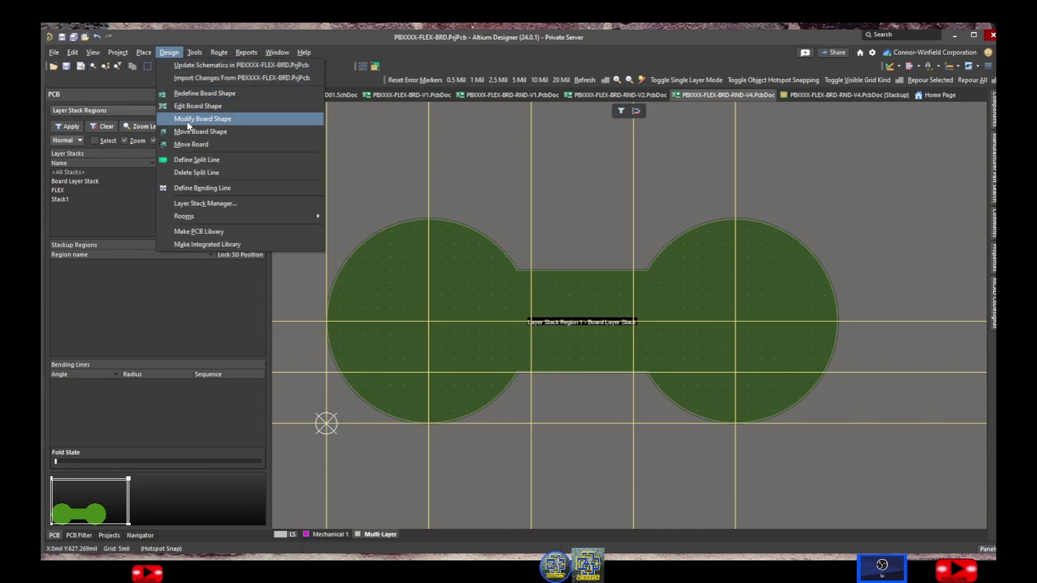
pyautogui.click(206, 160)
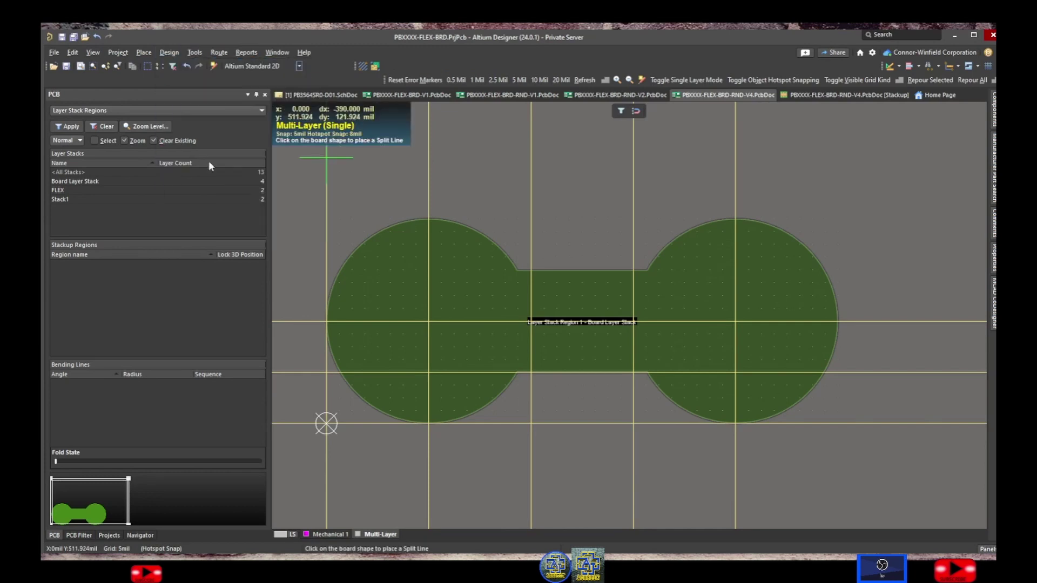
pyautogui.click(532, 287)
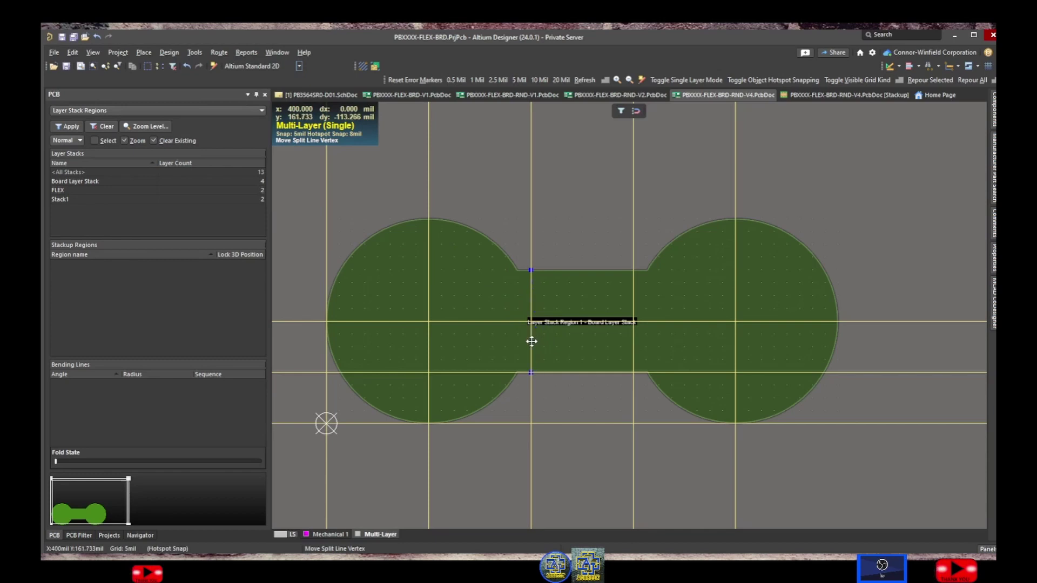
pyautogui.click(531, 341)
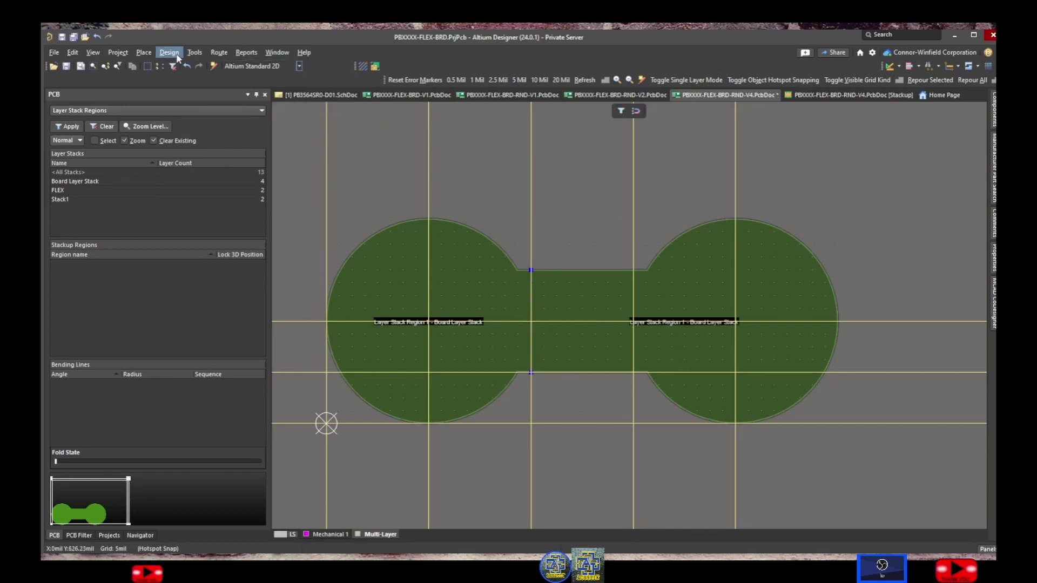
pyautogui.click(177, 56)
pyautogui.click(206, 160)
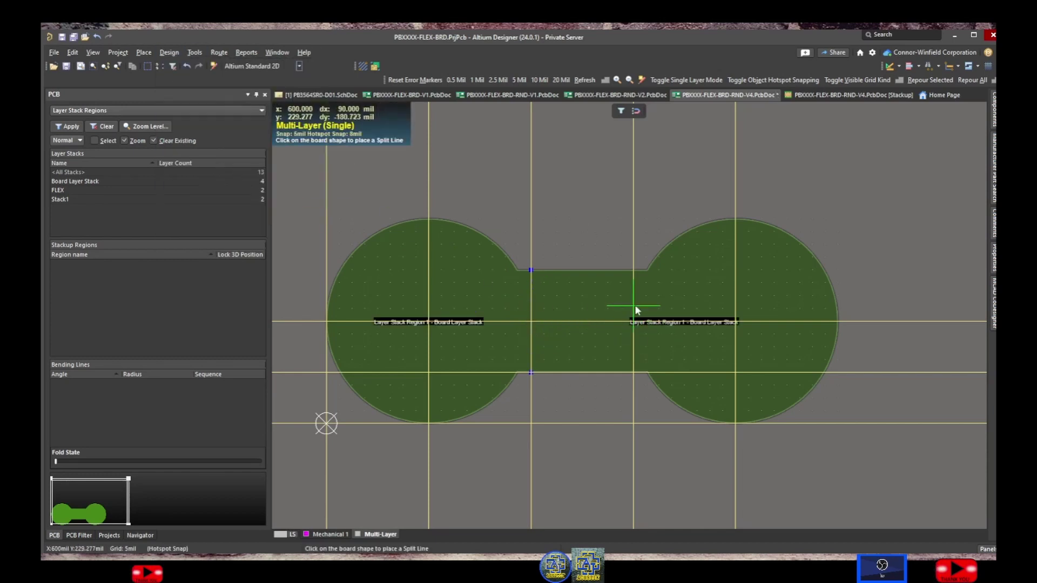
pyautogui.click(631, 284)
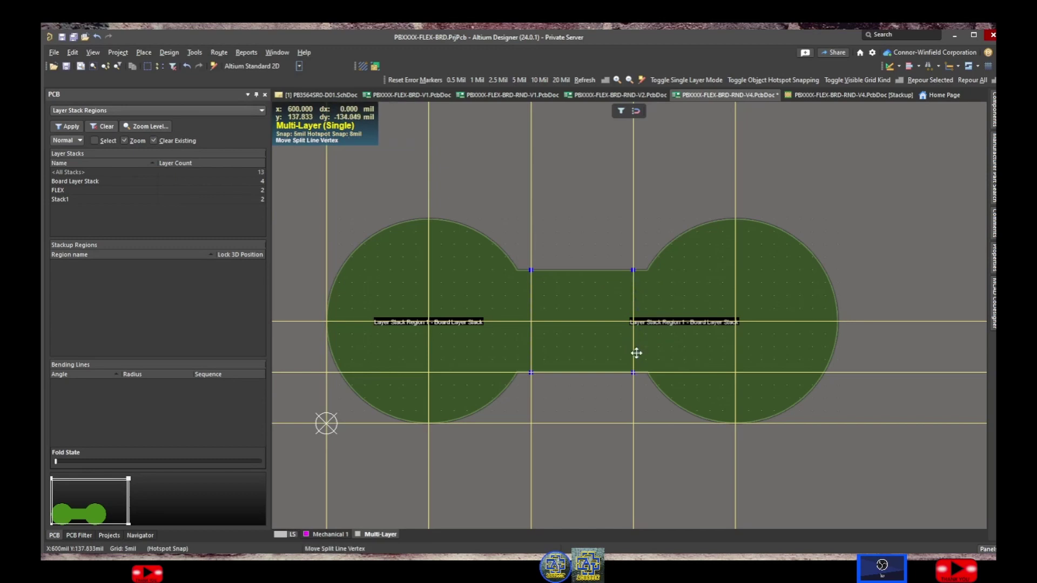
pyautogui.click(634, 353)
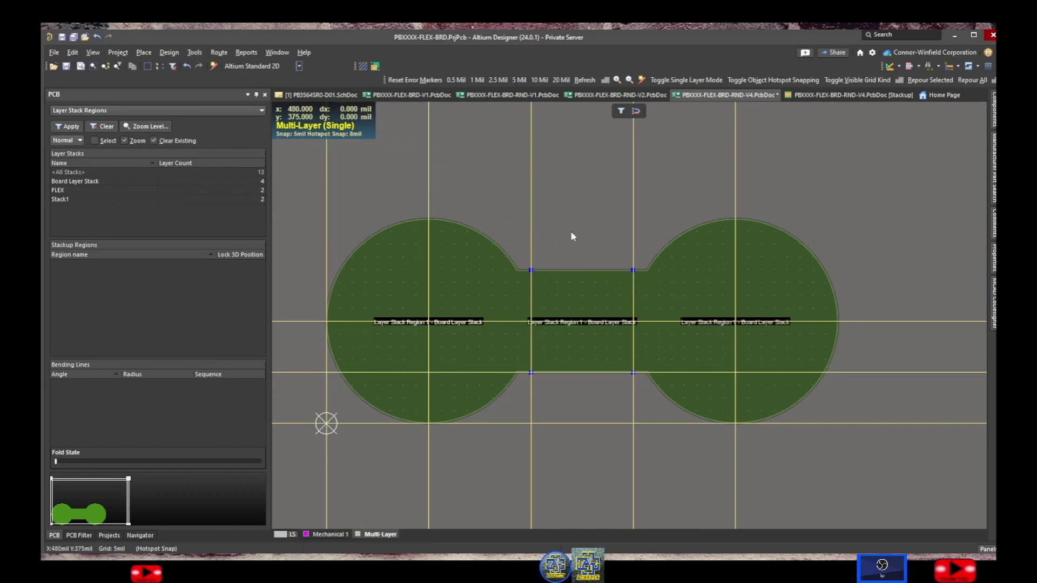
pyautogui.click(478, 273)
pyautogui.rightClick(478, 274)
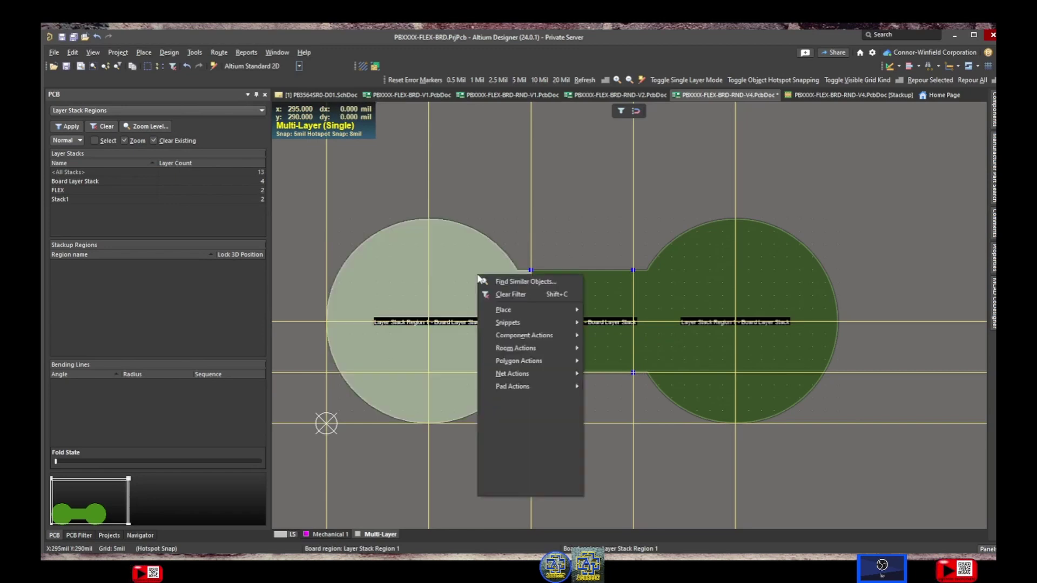
pyautogui.click(512, 488)
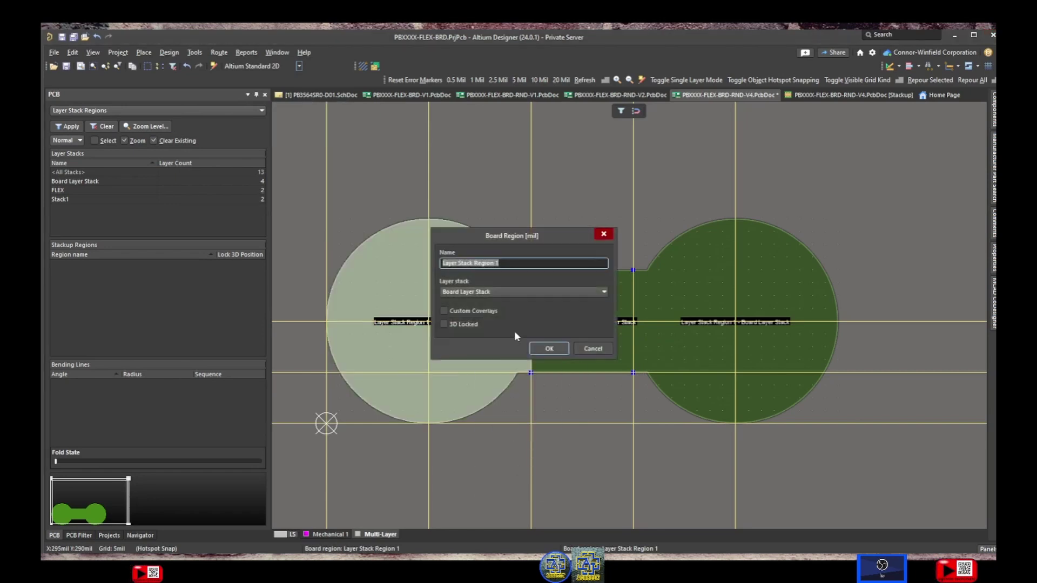
pyautogui.click(444, 325)
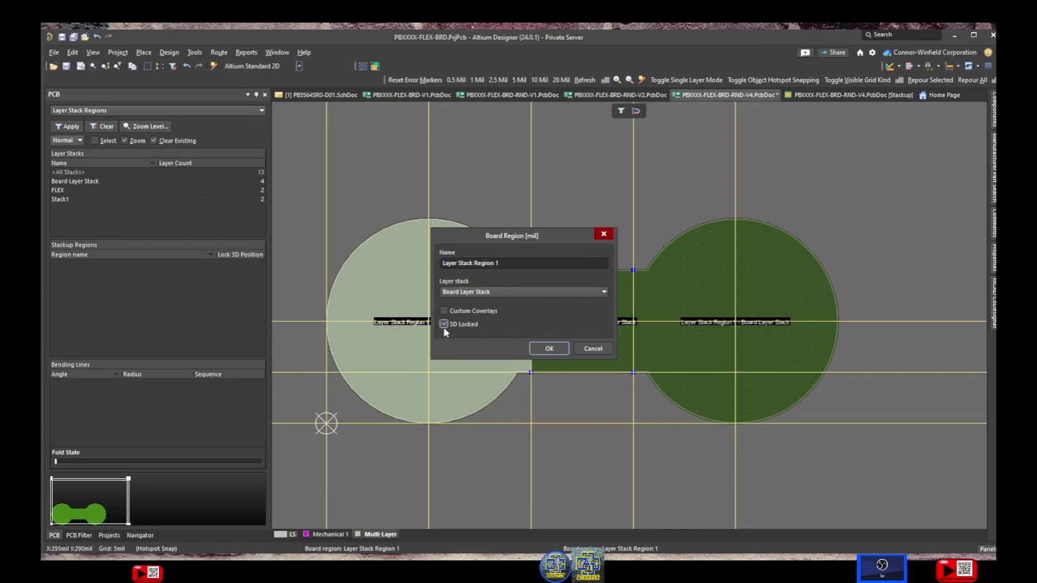
pyautogui.click(547, 348)
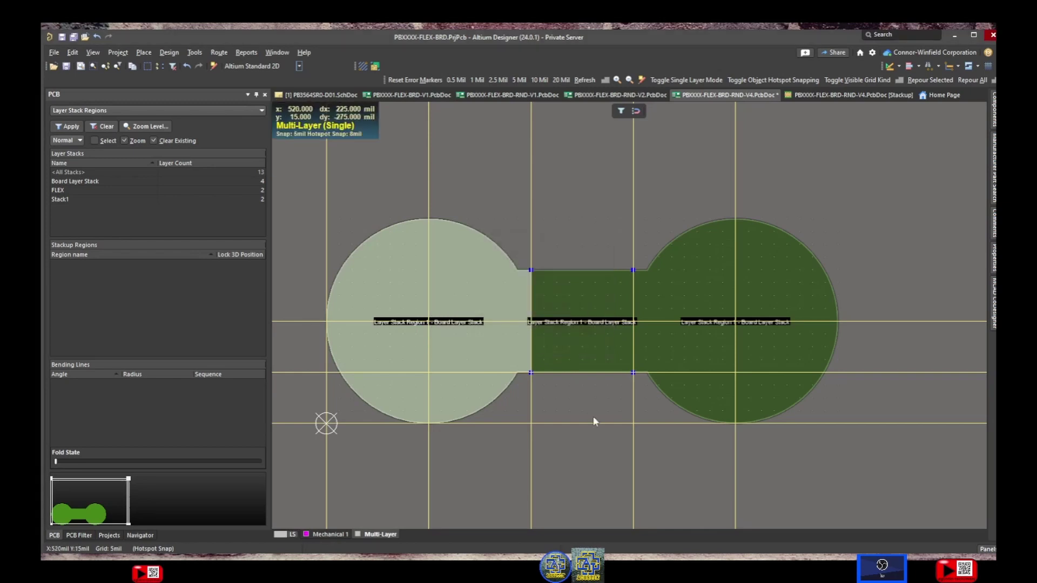
pyautogui.rightClick(580, 357)
pyautogui.click(604, 341)
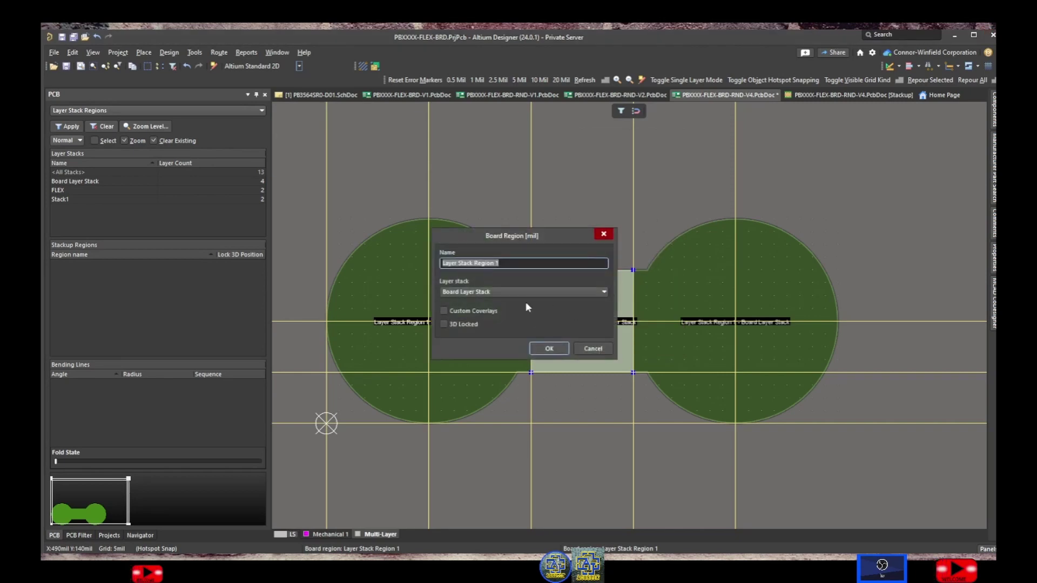
pyautogui.click(504, 290)
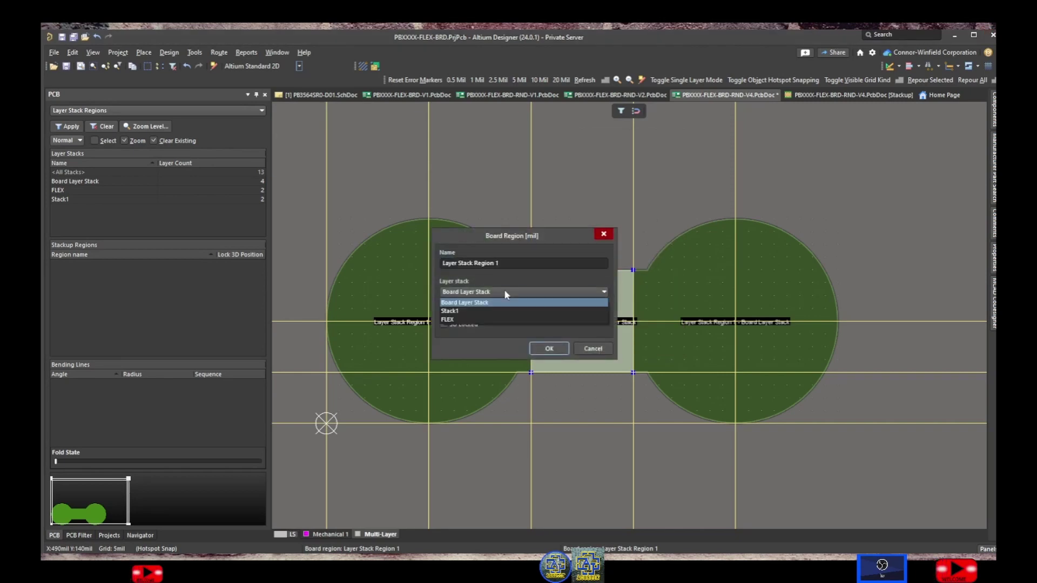
pyautogui.click(497, 320)
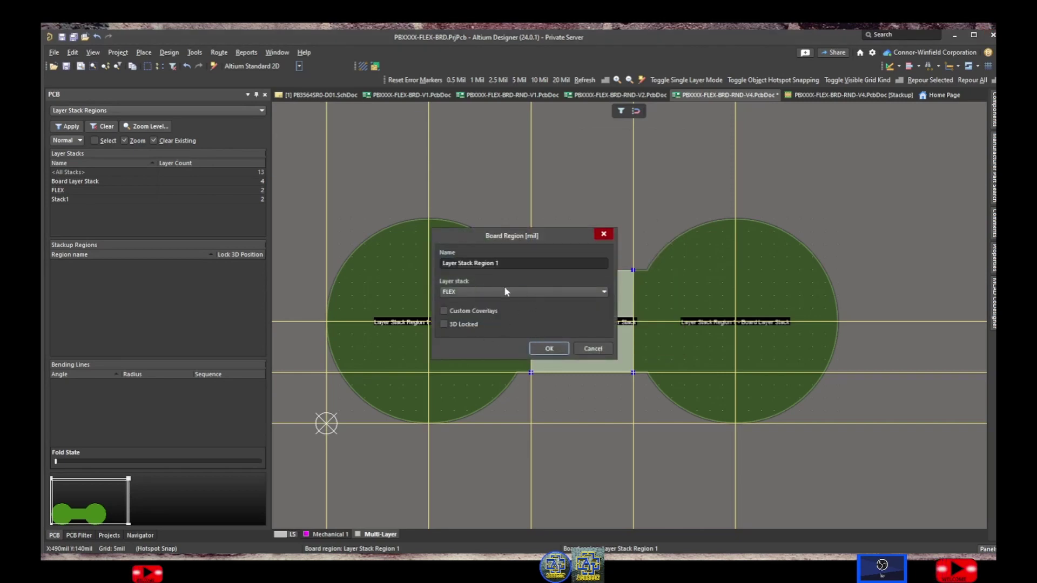
pyautogui.click(546, 348)
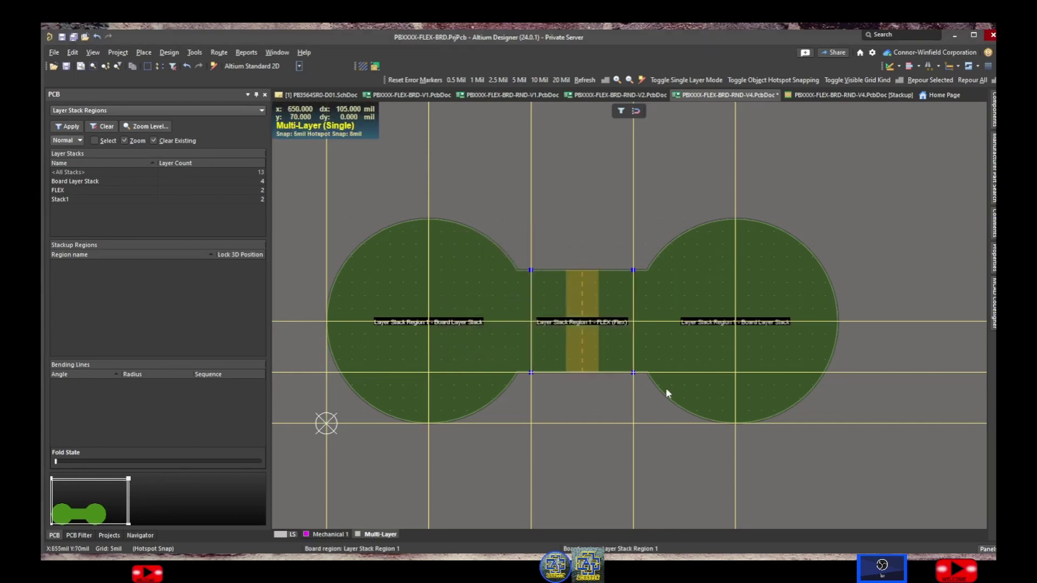
pyautogui.click(687, 393)
pyautogui.rightClick(687, 393)
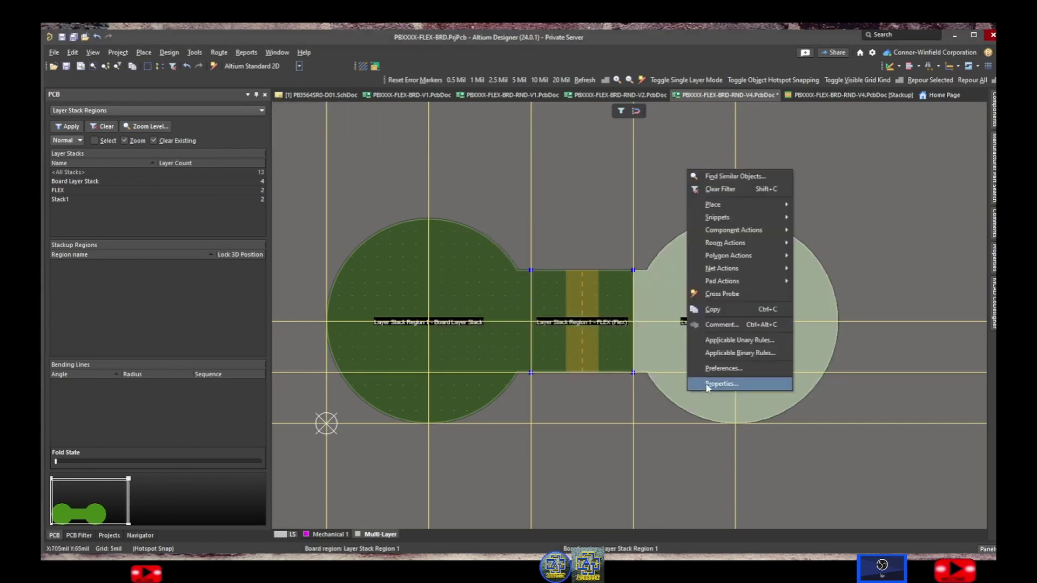
pyautogui.click(707, 388)
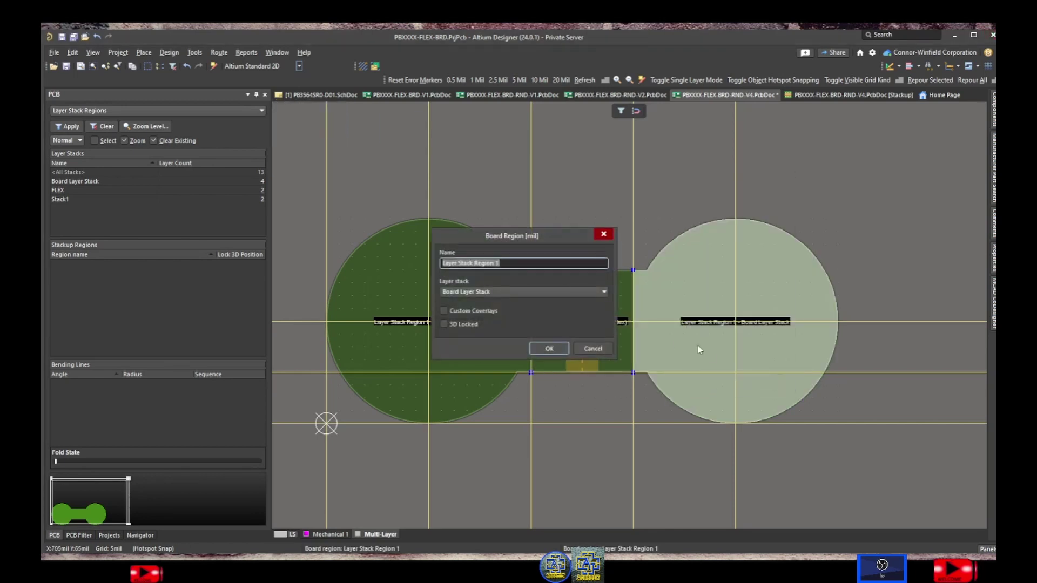
pyautogui.click(589, 350)
pyautogui.click(548, 407)
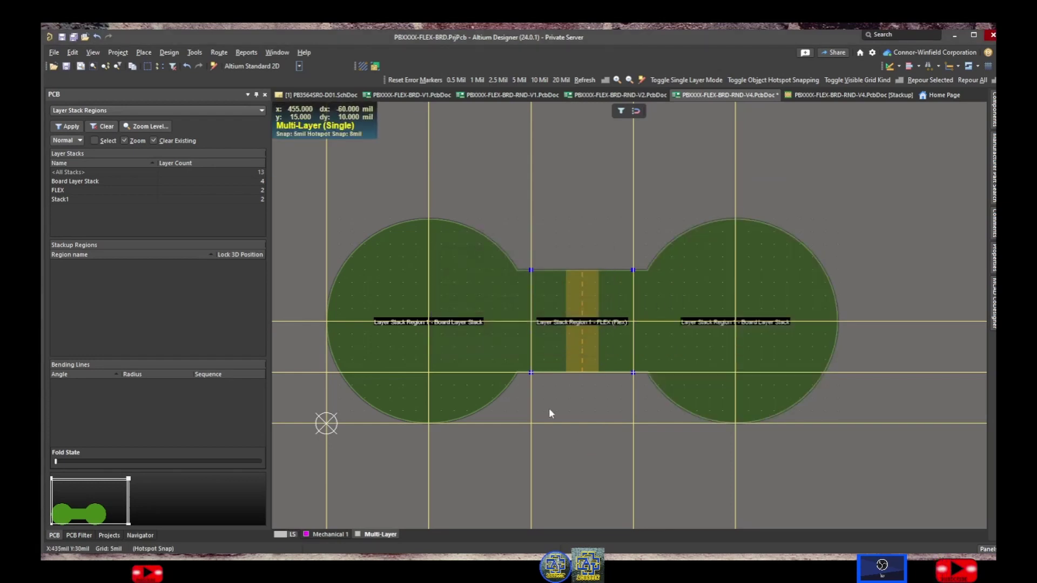
pyautogui.moveTo(521, 192); pyautogui.dragTo(540, 186, button='right')
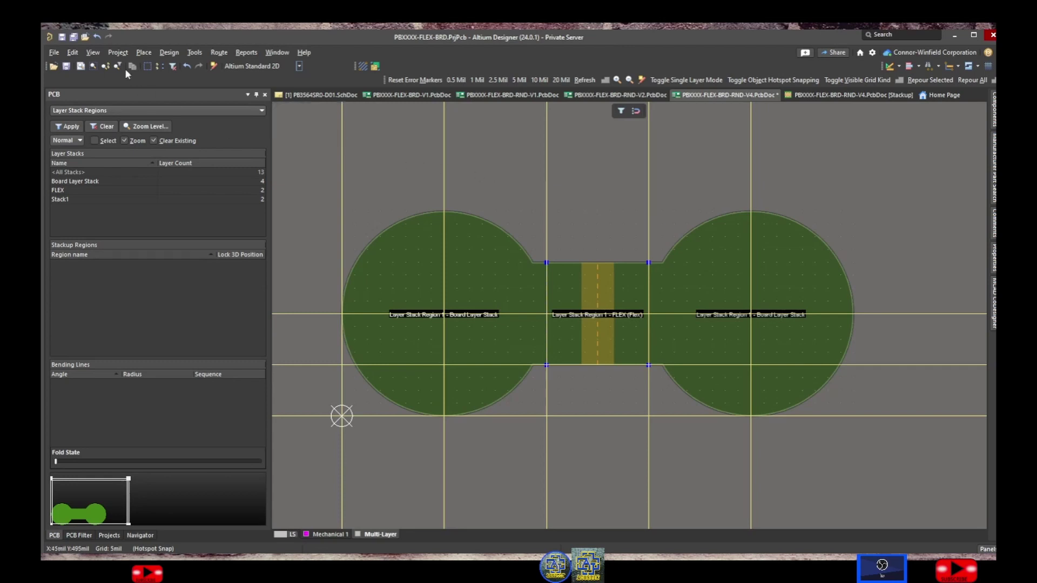
# Switch to 3D Layout Mode and tilt the board to see its thickness
pyautogui.click(93, 53)
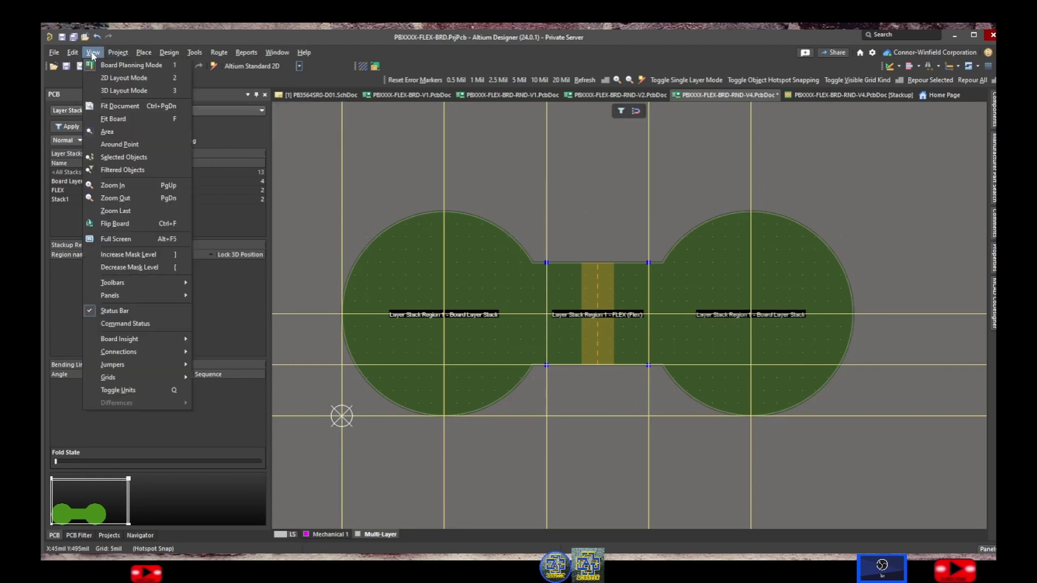
pyautogui.click(124, 91)
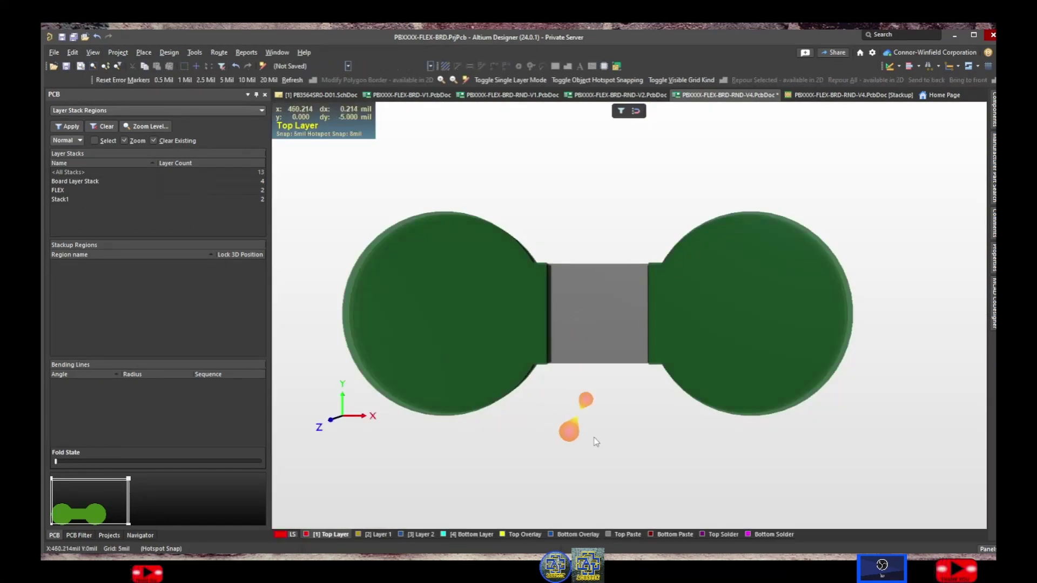
pyautogui.moveTo(593, 440)
pyautogui.keyDown('shift'); pyautogui.mouseDown(button='right')
pyautogui.moveTo(594, 393)
pyautogui.moveTo(561, 416)
pyautogui.moveTo(614, 432)
pyautogui.mouseUp(button='right'); pyautogui.keyUp('shift')
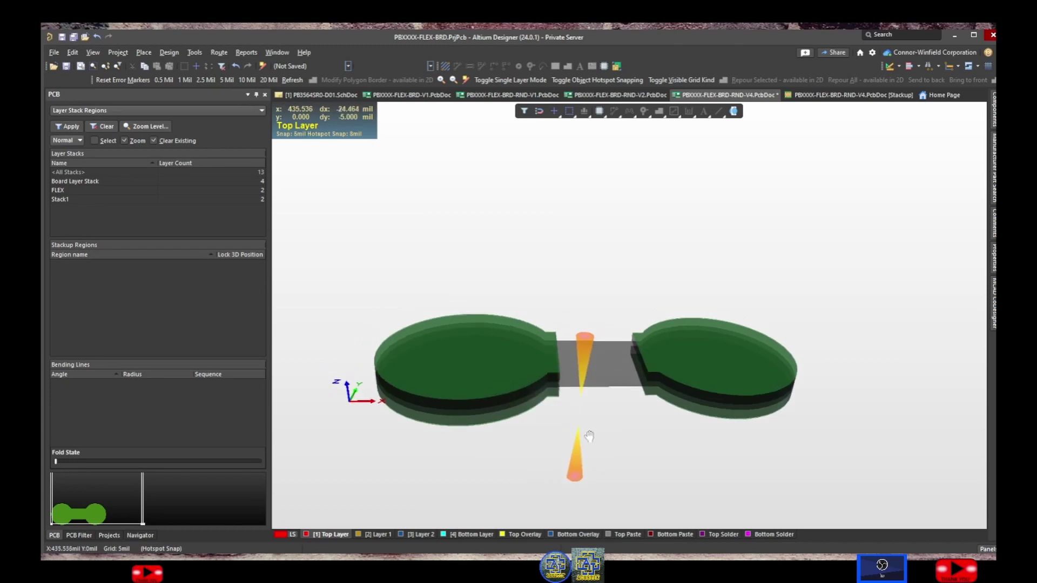
pyautogui.moveTo(567, 280); pyautogui.dragTo(534, 281, button='right')
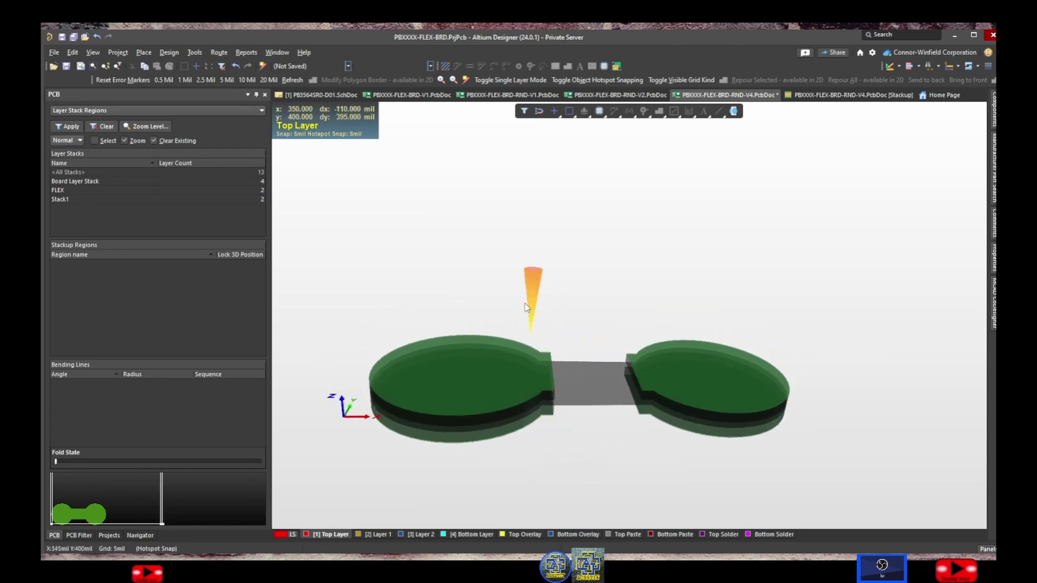
# Select the FLEX layer stack region and set the fold state to a slight bend
pyautogui.click(97, 112)
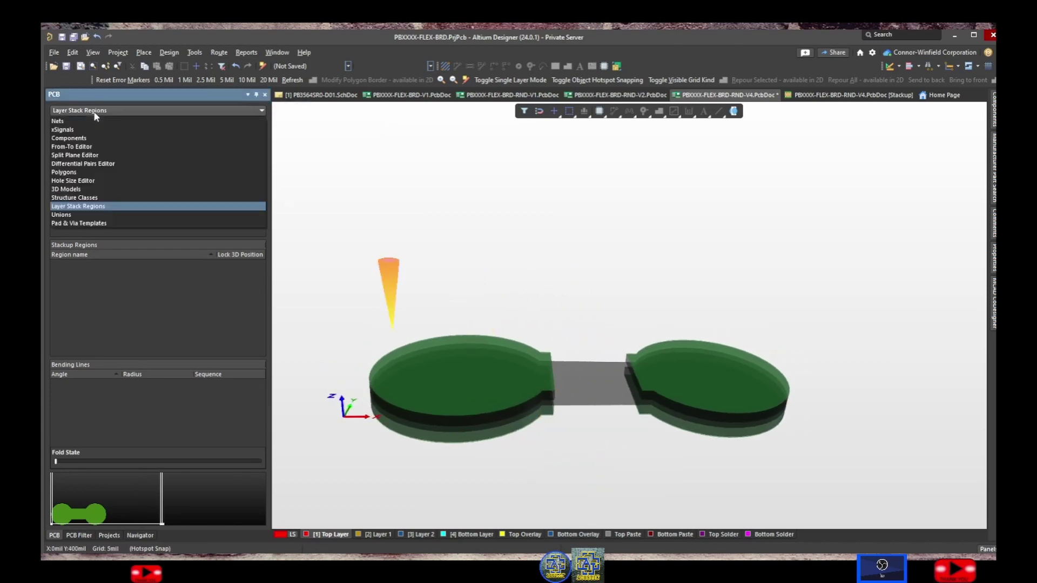
pyautogui.click(103, 206)
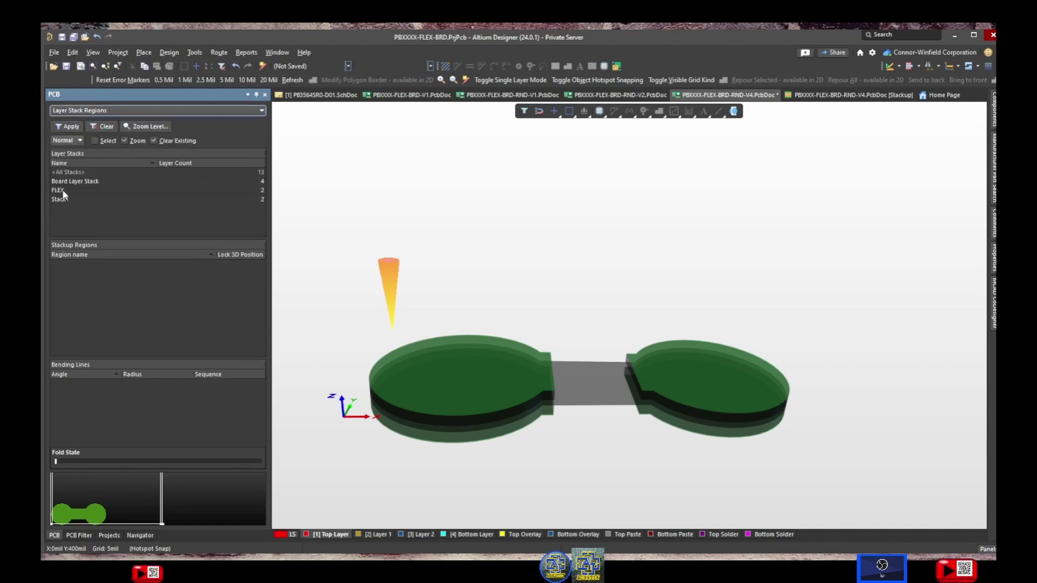
pyautogui.click(61, 191)
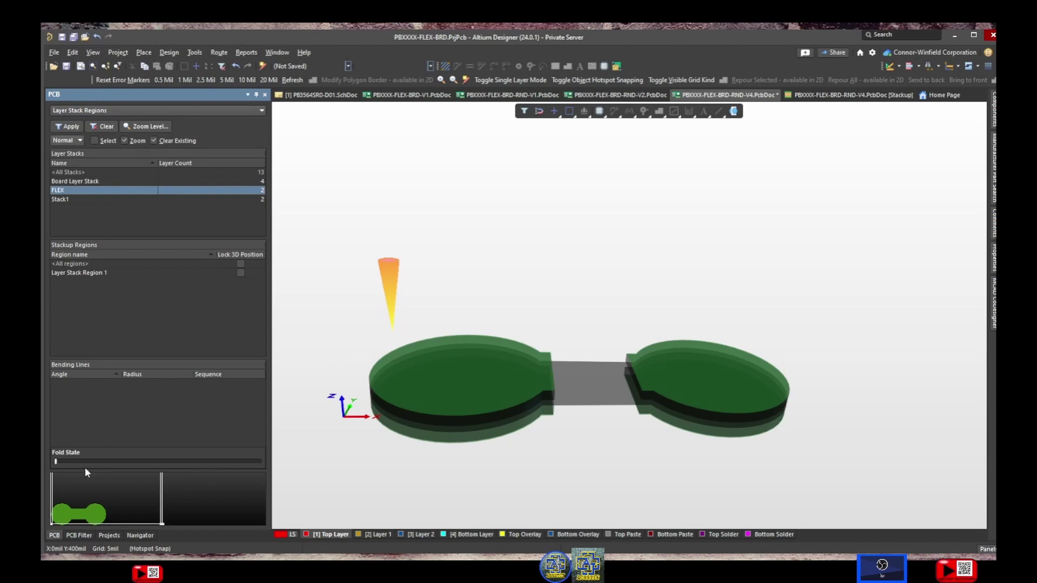
pyautogui.click(71, 462)
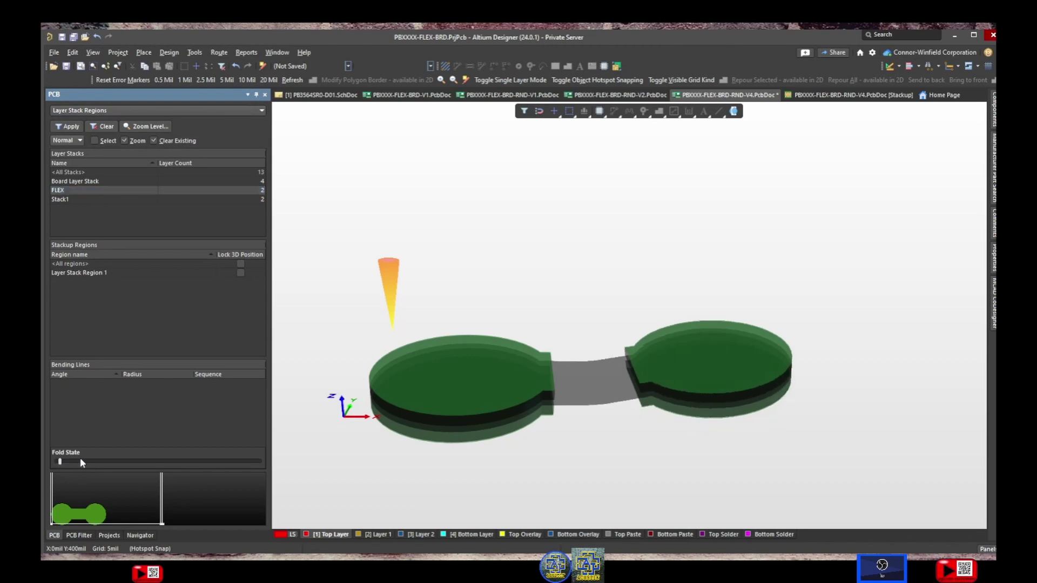
pyautogui.click(258, 463)
pyautogui.moveTo(210, 463); pyautogui.dragTo(54, 462)
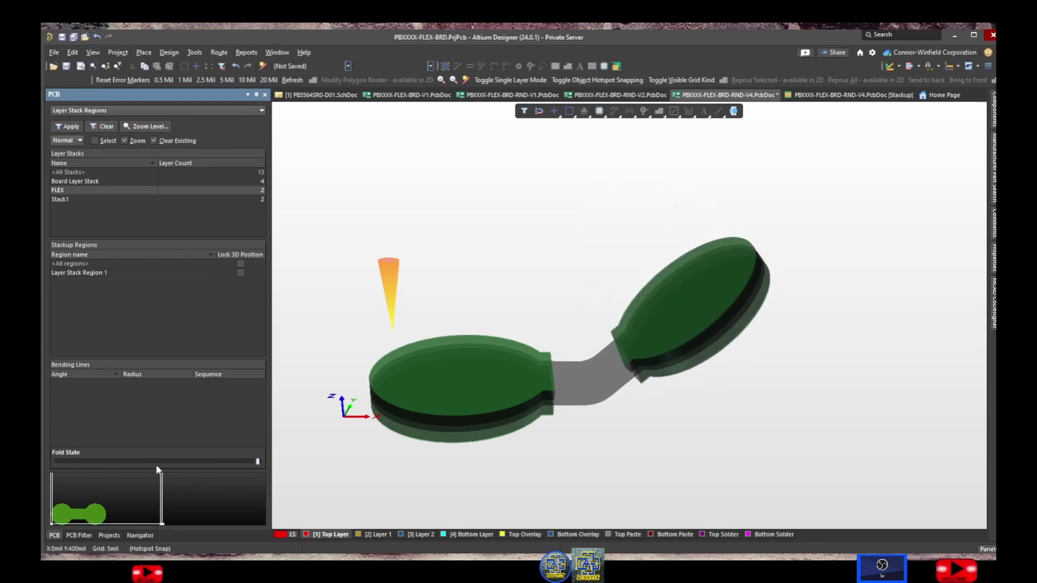
pyautogui.moveTo(126, 462)
pyautogui.mouseDown()
pyautogui.moveTo(230, 472)
pyautogui.moveTo(105, 461)
pyautogui.mouseUp()
pyautogui.click(66, 462)
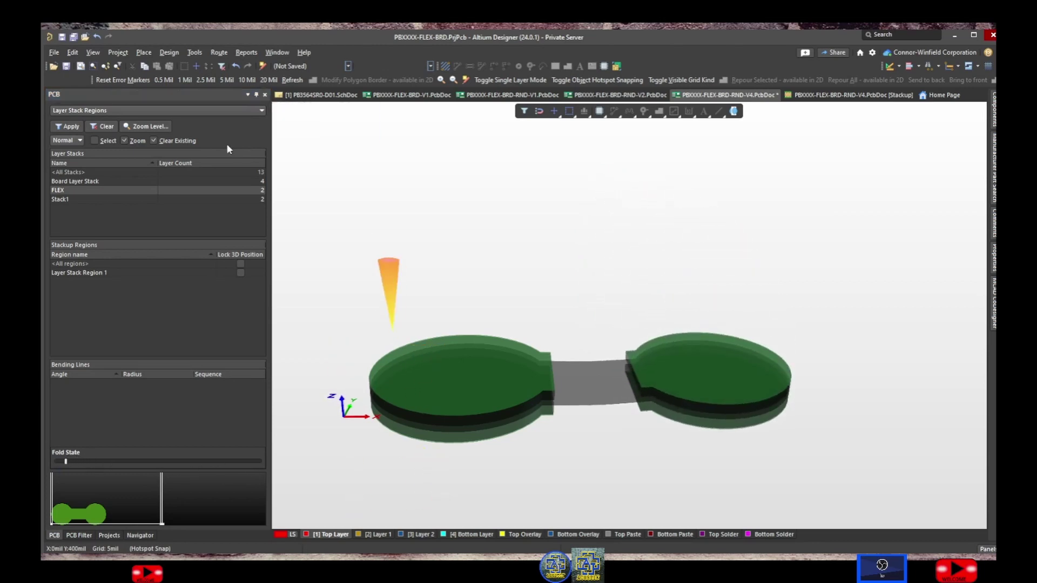
# Return the board to 2D Layout Mode and bring up the Active Bar's shape-drawing options
pyautogui.click(89, 53)
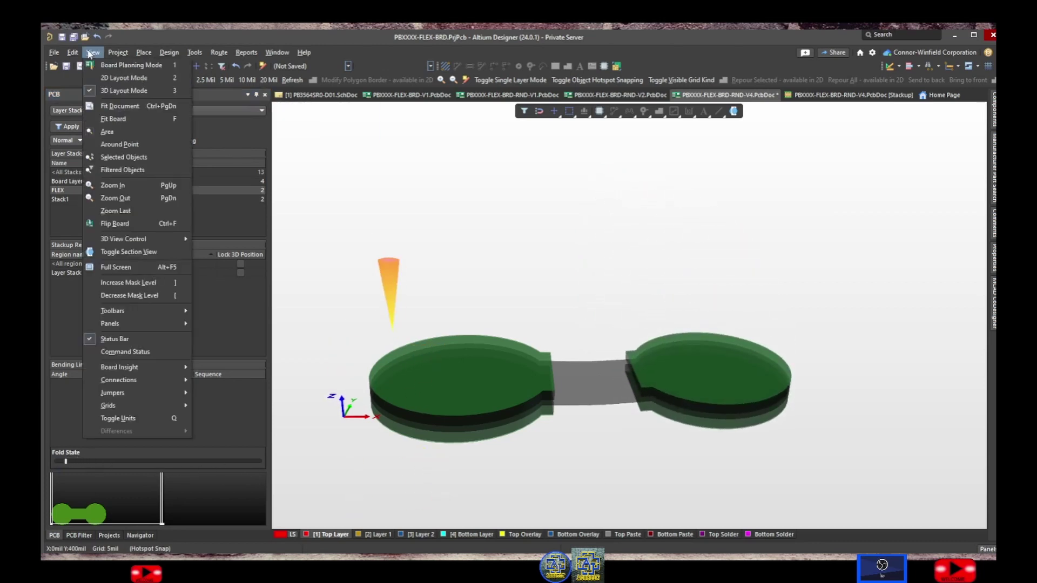
pyautogui.click(109, 69)
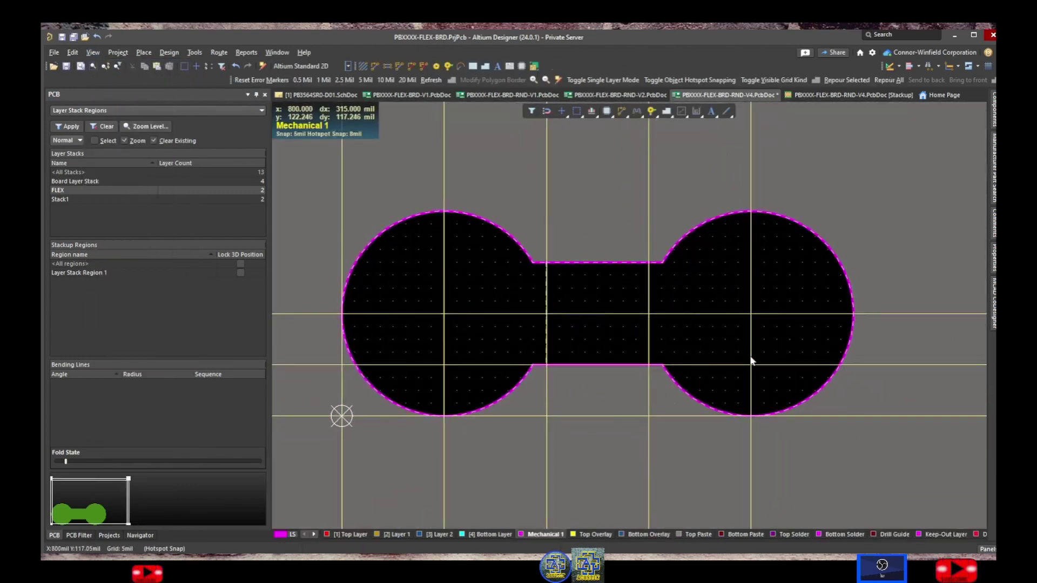
pyautogui.click(598, 196)
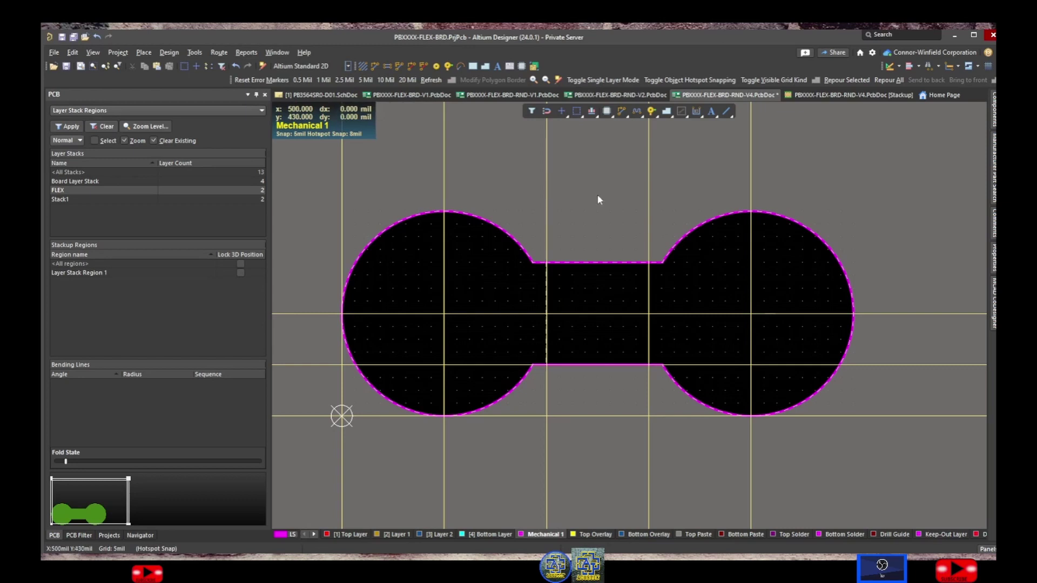
pyautogui.rightClick(728, 113)
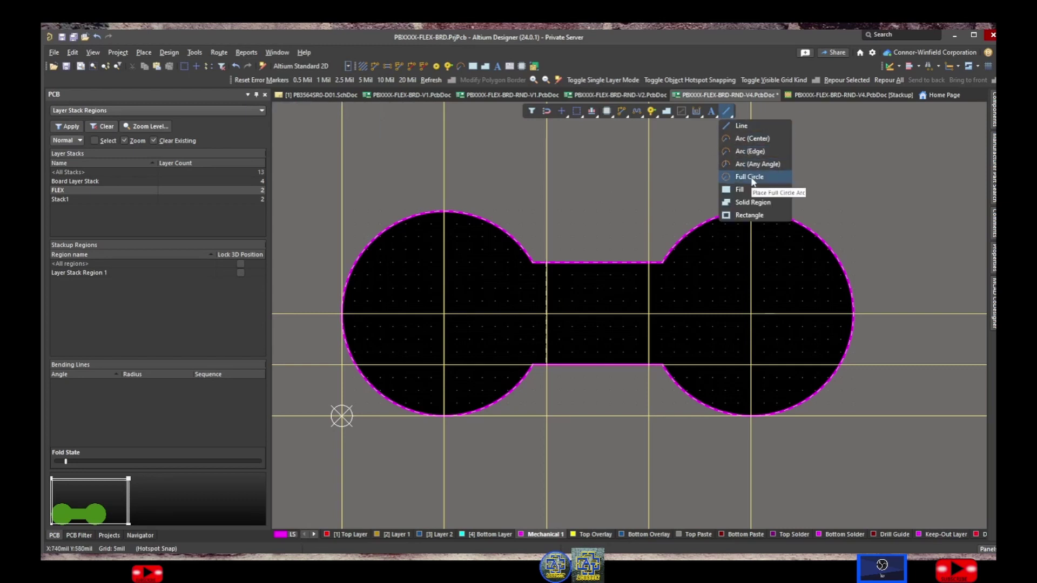
# Draw a full circle on Mechanical 1 inside the board's right rigid lobe
pyautogui.click(748, 176)
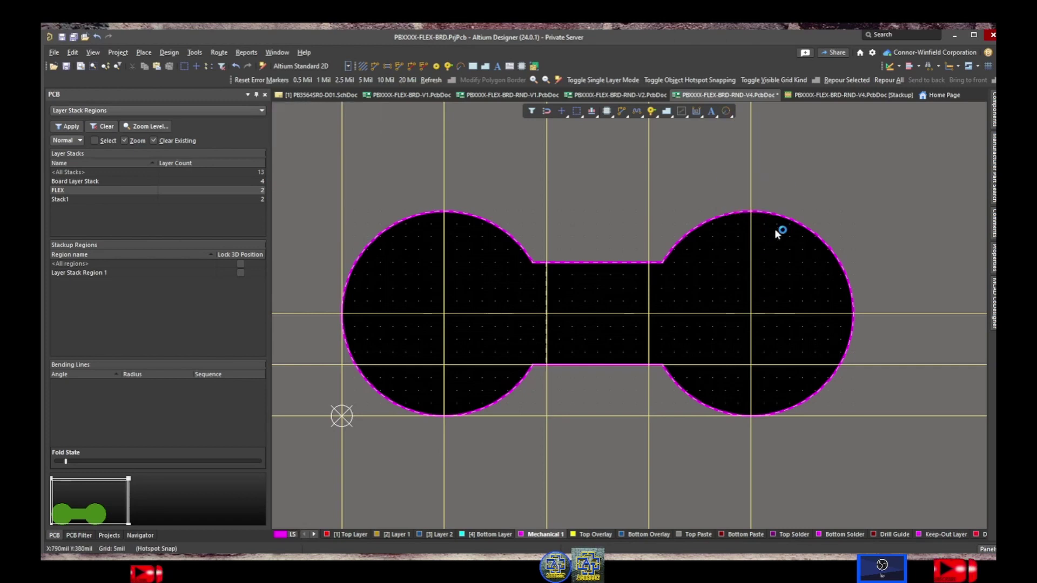
pyautogui.click(750, 313)
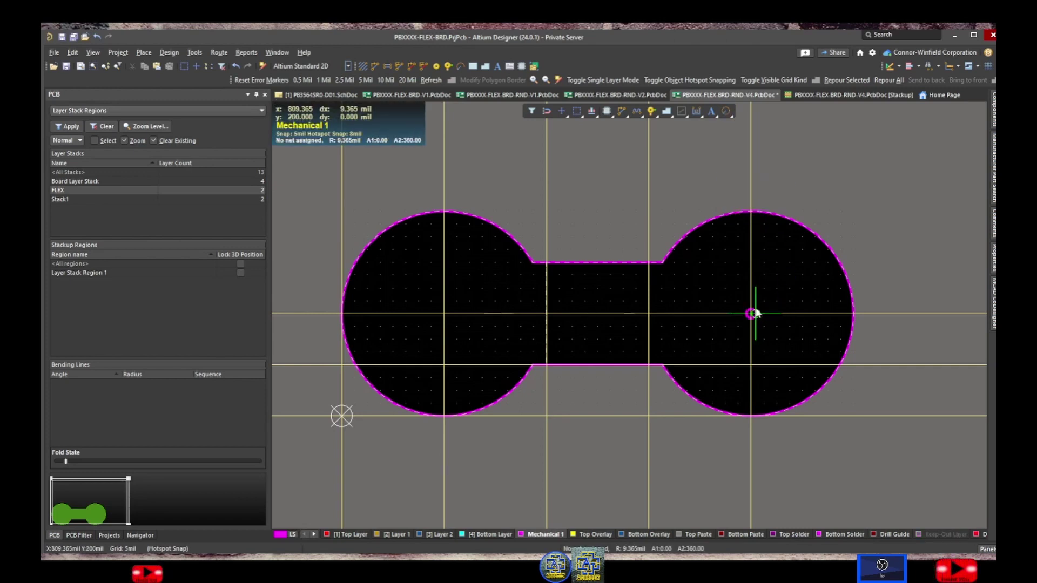
pyautogui.click(767, 287)
pyautogui.rightClick(768, 290)
# Set the circle's radius to 80mil, centred at 800mil,200mil, and select it
pyautogui.doubleClick(768, 290)
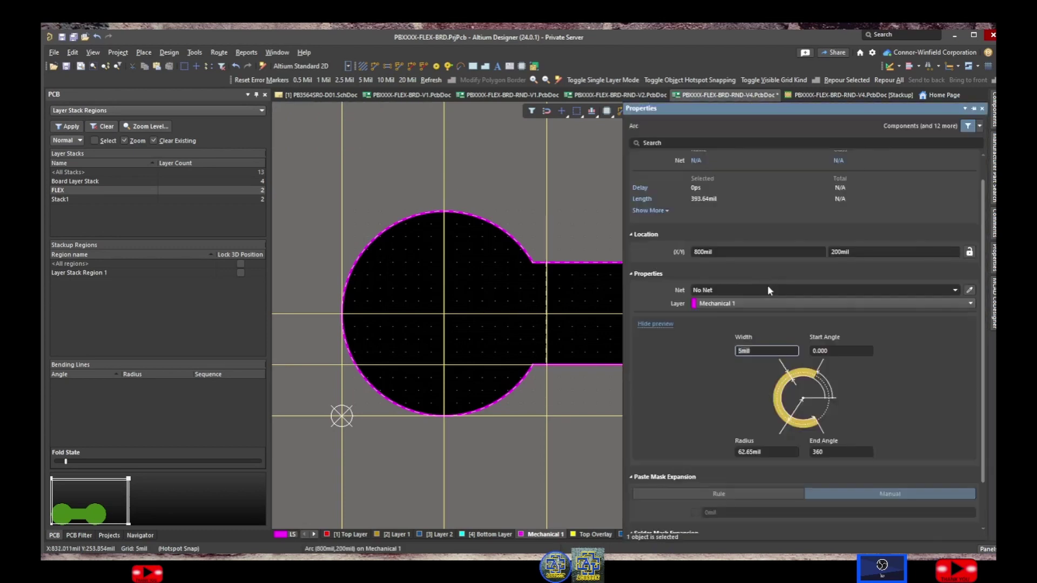
pyautogui.click(774, 453)
pyautogui.write('80')
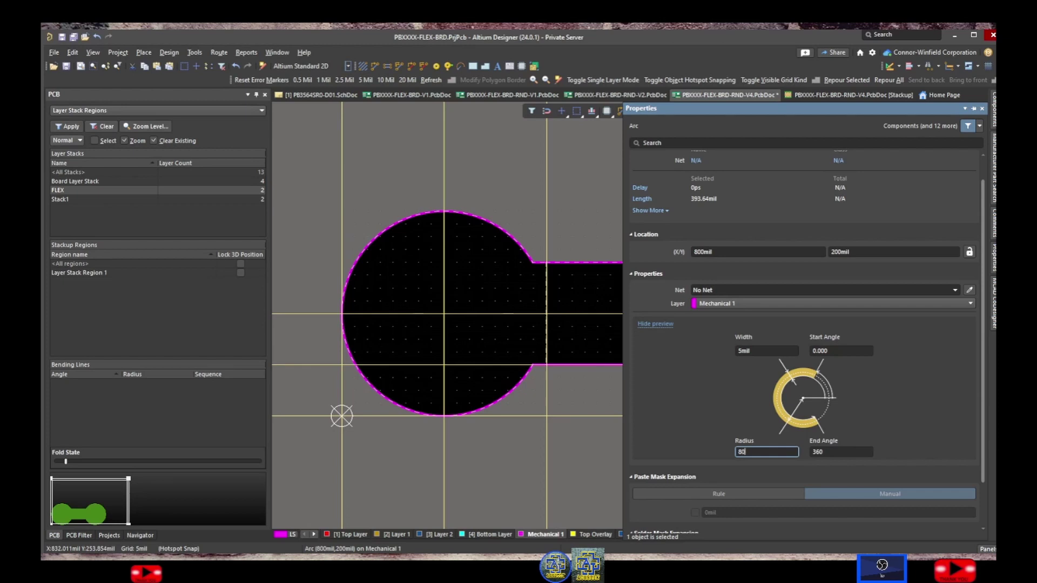
pyautogui.press('Return')
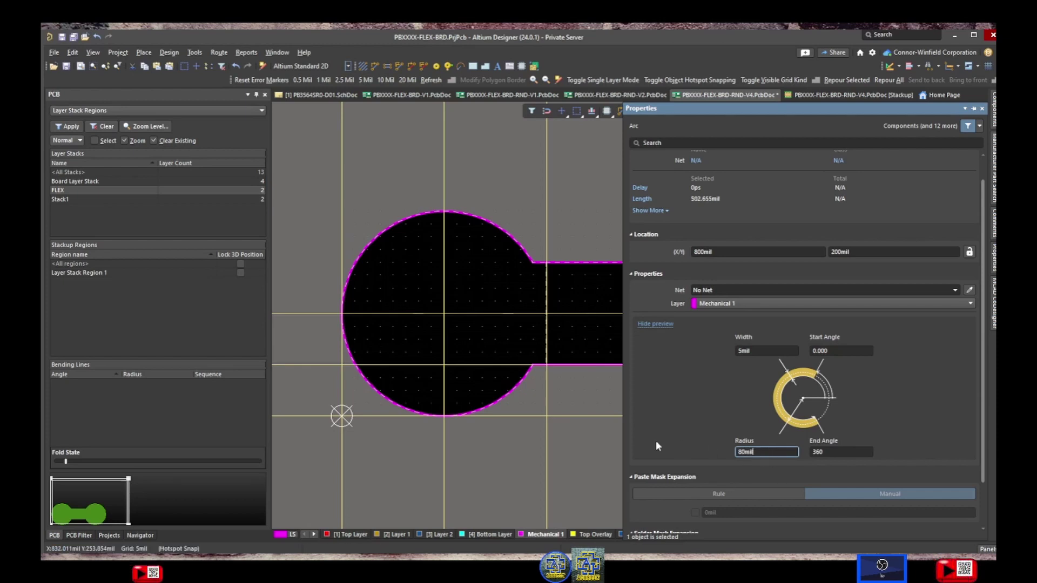
pyautogui.click(581, 435)
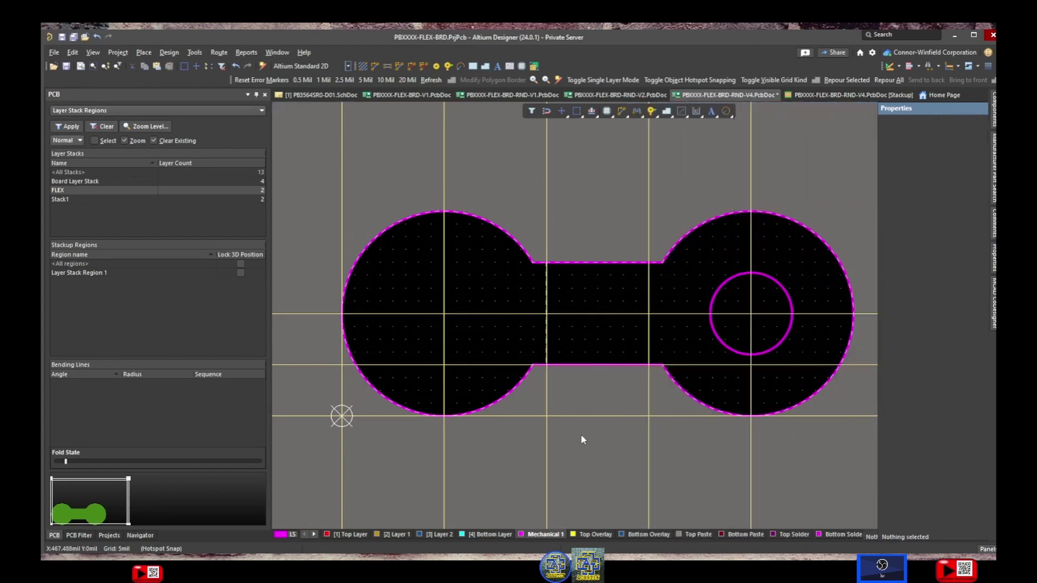
pyautogui.click(724, 348)
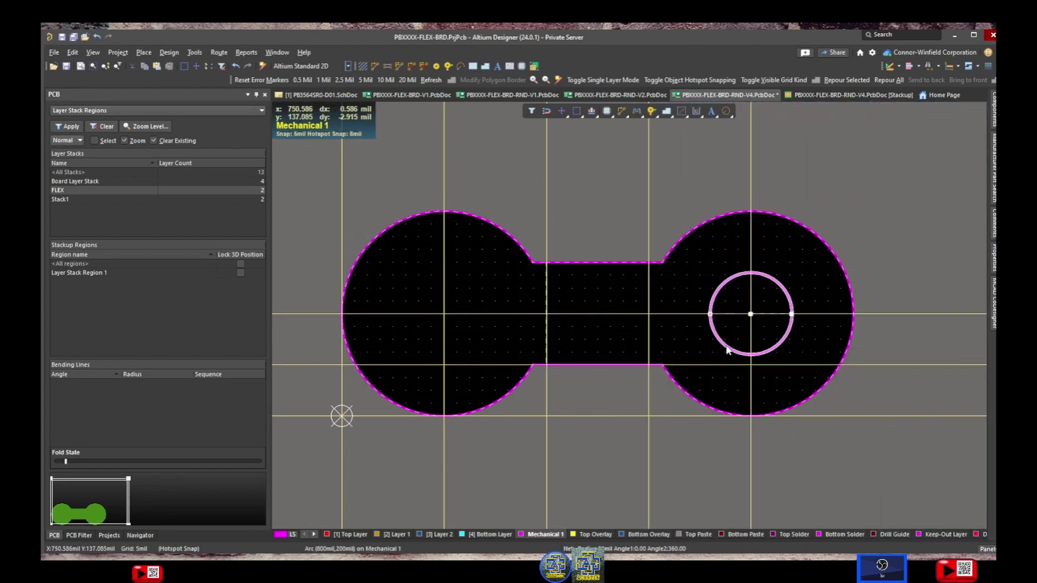
pyautogui.click(194, 52)
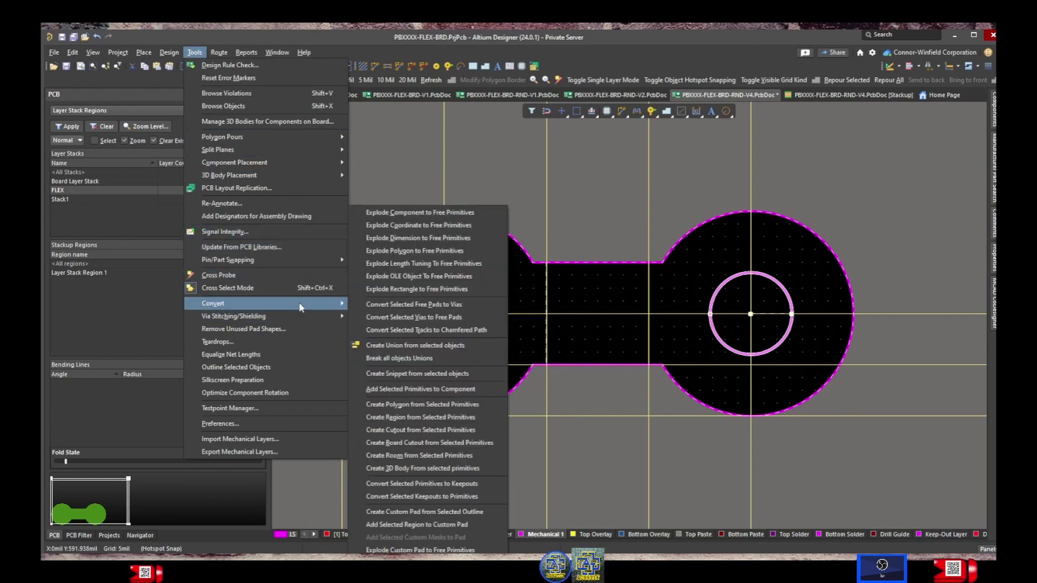
pyautogui.moveTo(213, 303)
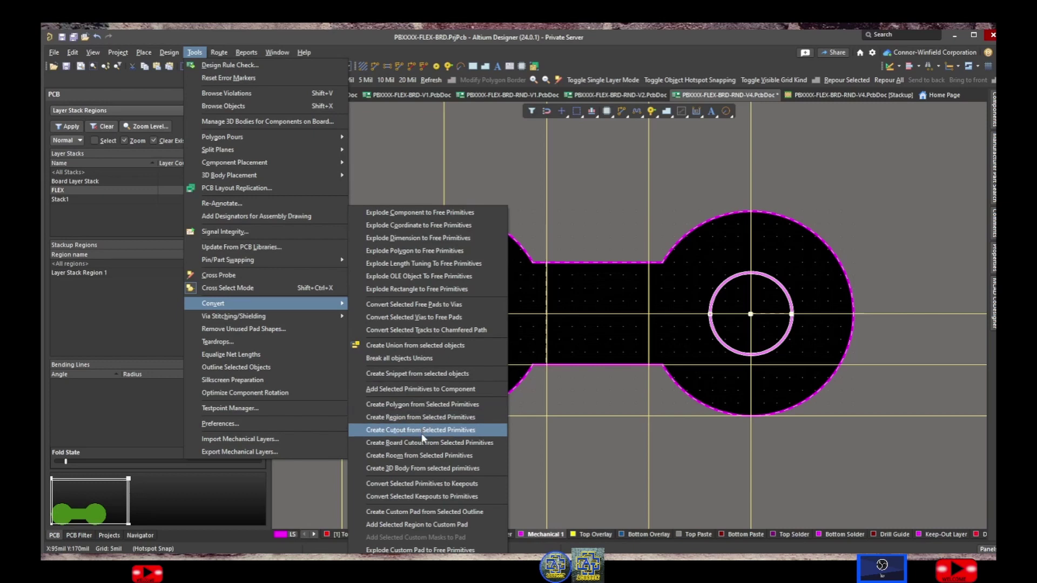
# Convert the 80mil circle into a board cutout and check the hole in 3D
pyautogui.click(396, 442)
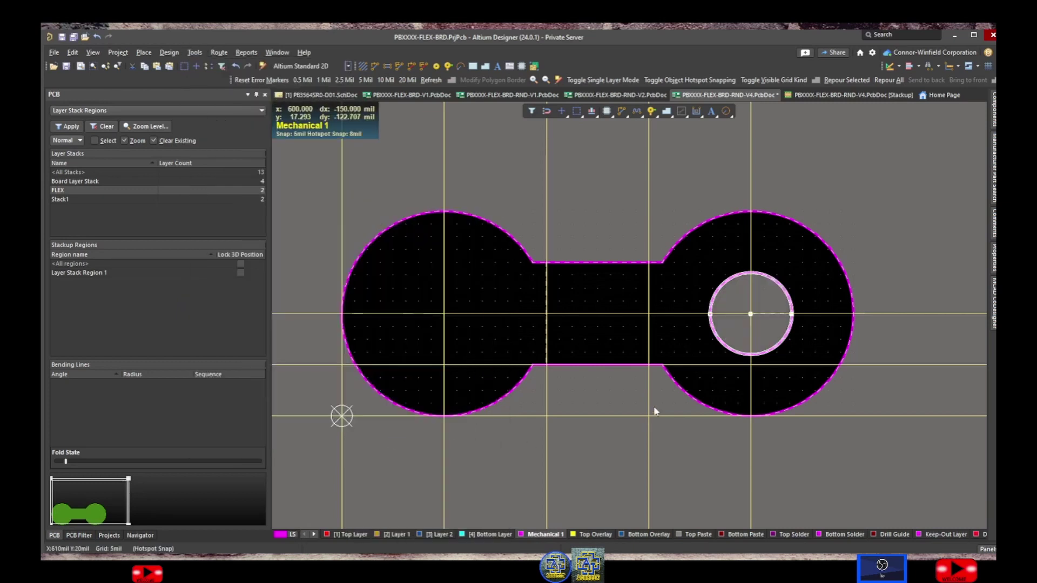
pyautogui.click(604, 412)
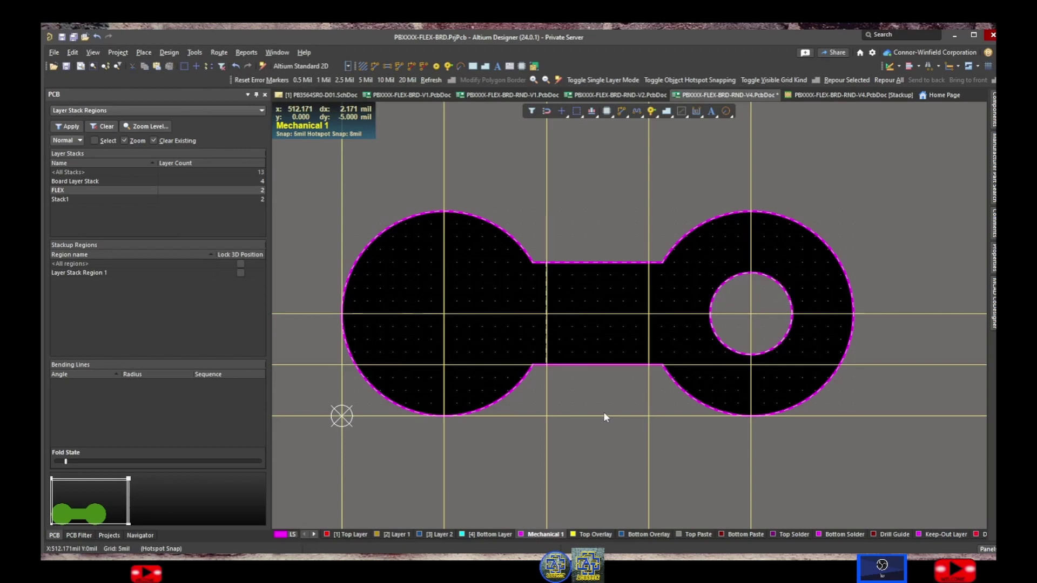
pyautogui.press('3')
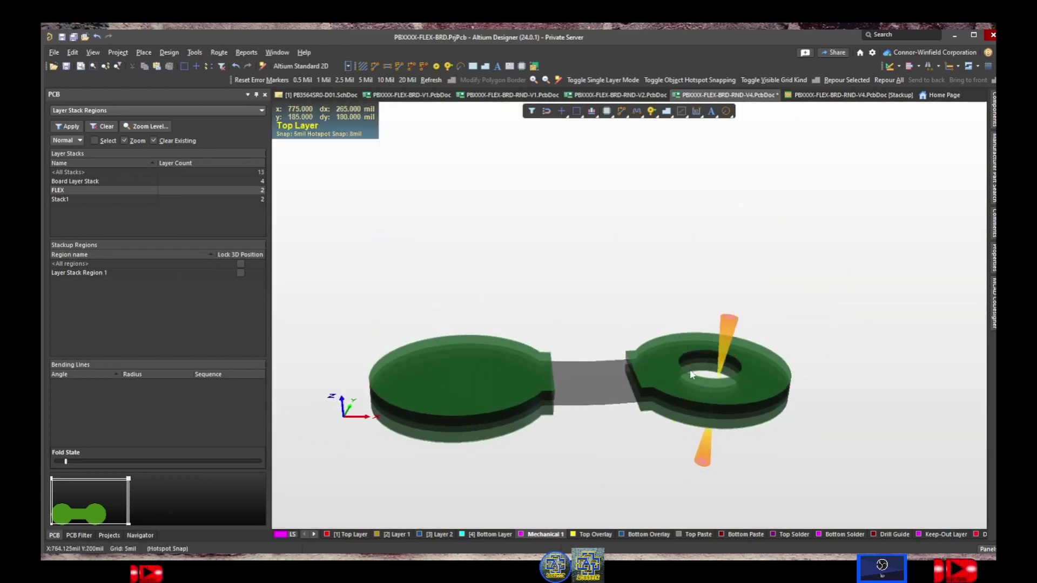
pyautogui.press('2')
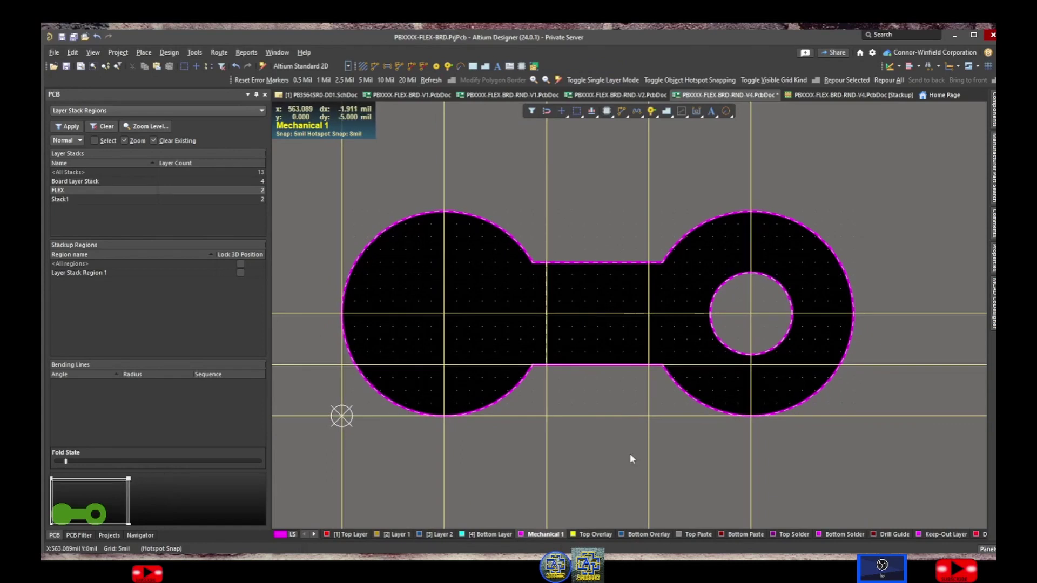
pyautogui.click(93, 52)
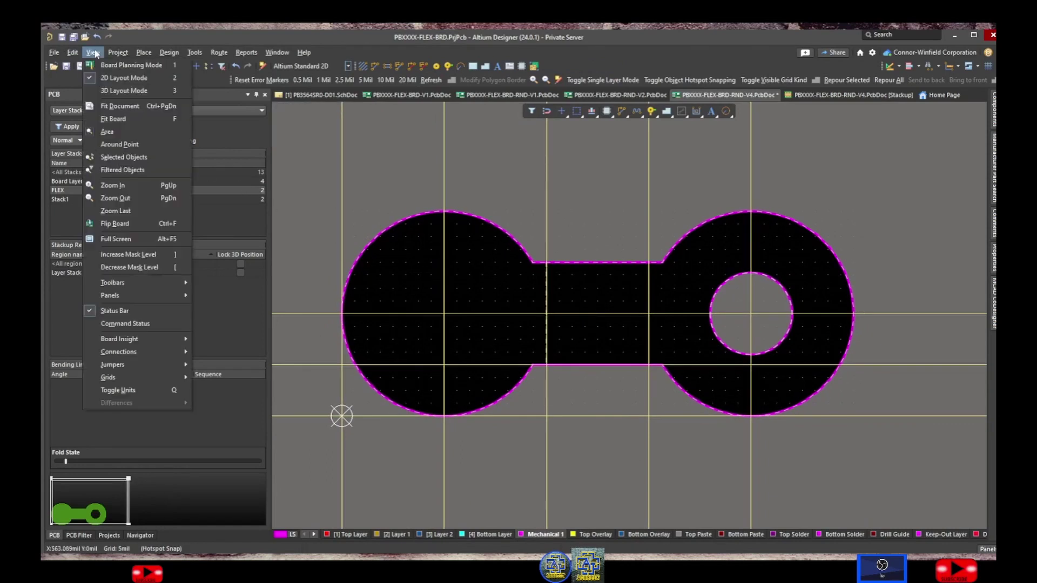
# Preview the FLEX stack folding in 3D with the Fold State slider, then reset it flat
pyautogui.click(107, 90)
pyautogui.keyDown('shift'); pyautogui.moveTo(537, 280); pyautogui.dragTo(536, 355, button='right'); pyautogui.keyUp('shift')
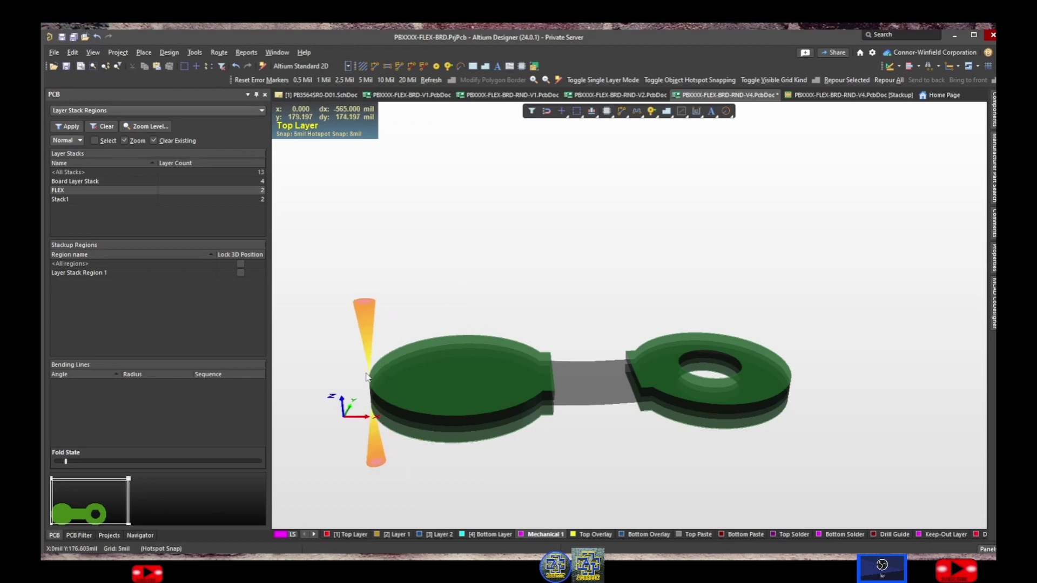
pyautogui.click(97, 191)
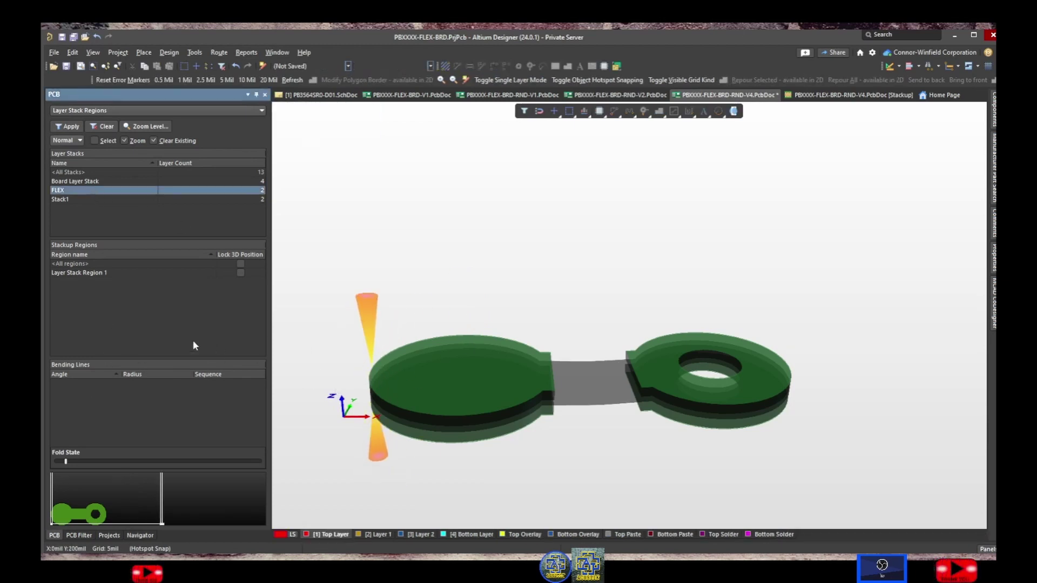
pyautogui.moveTo(65, 461); pyautogui.dragTo(76, 462)
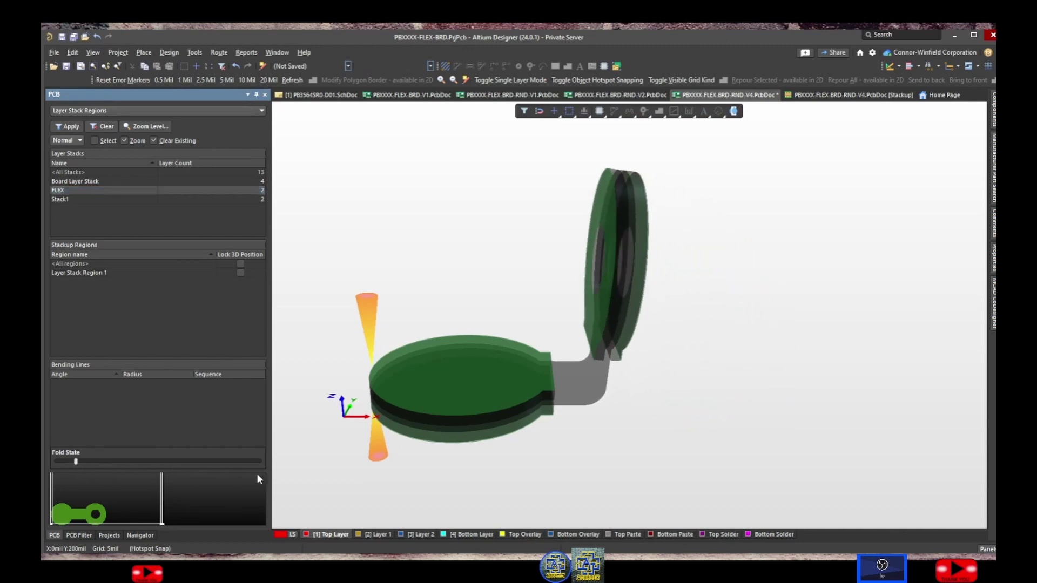
pyautogui.click(241, 462)
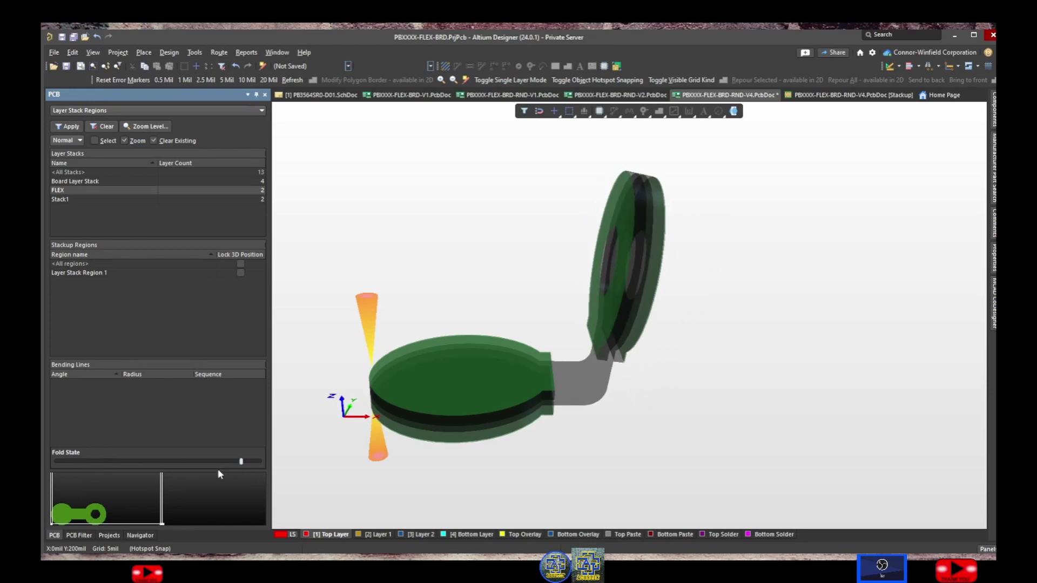
pyautogui.click(63, 462)
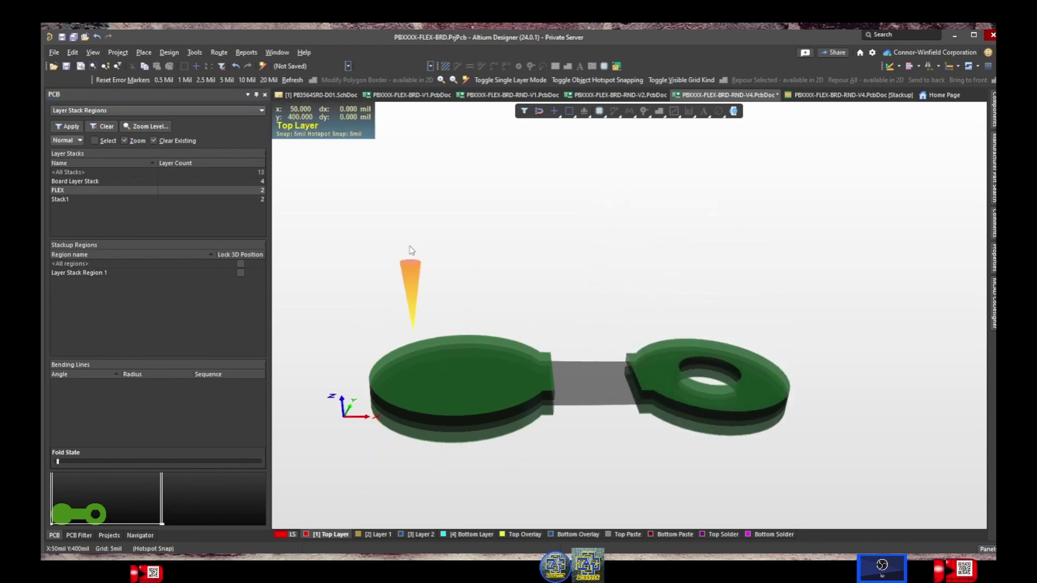
pyautogui.click(95, 54)
# Change the flex bending line from 90°/40mil to a 180° angle with 50mil radius
pyautogui.click(108, 79)
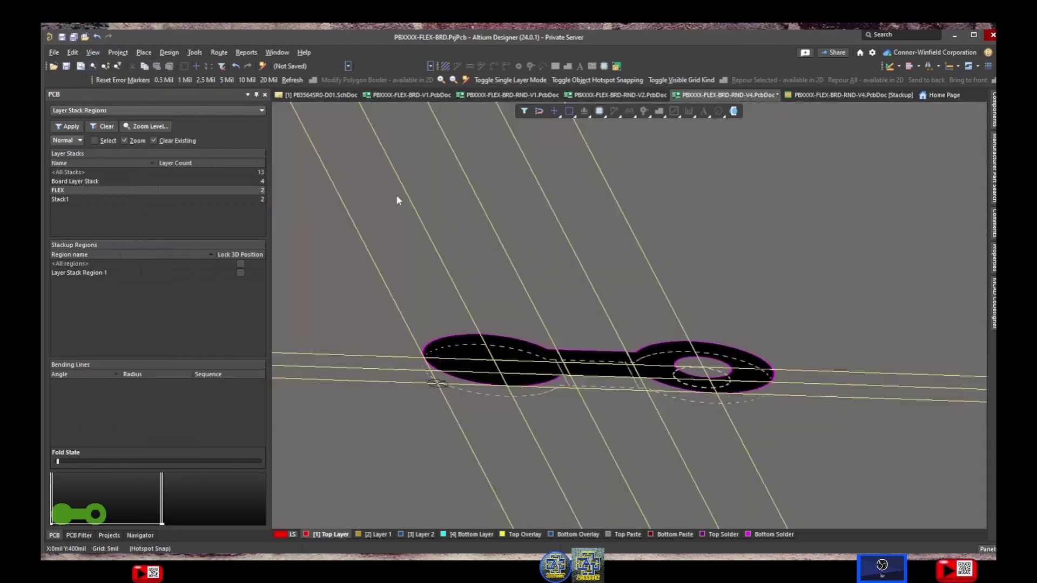
pyautogui.click(597, 357)
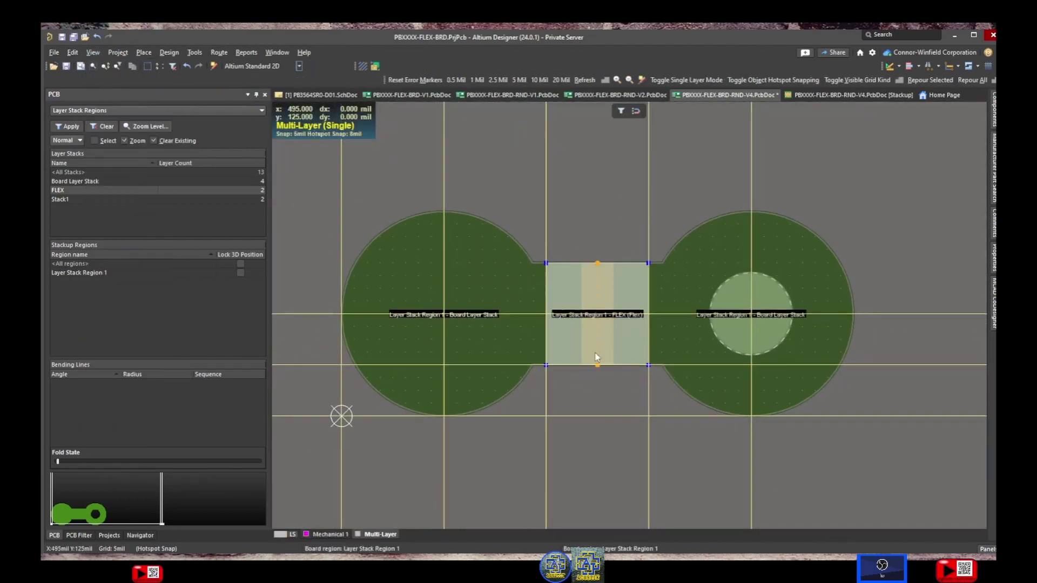
pyautogui.doubleClick(87, 382)
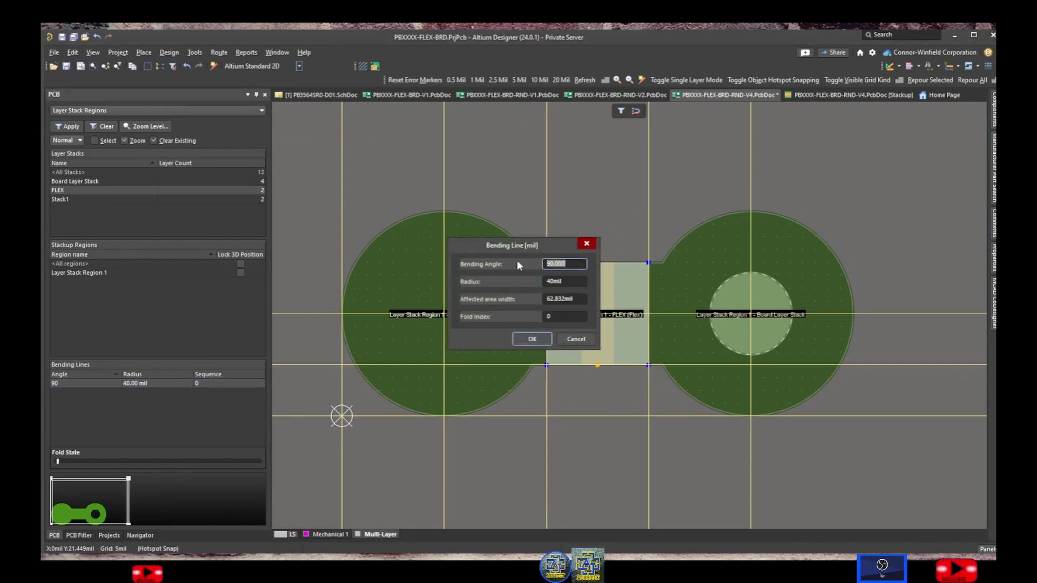
pyautogui.write('180')
pyautogui.click(556, 279)
pyautogui.write('50')
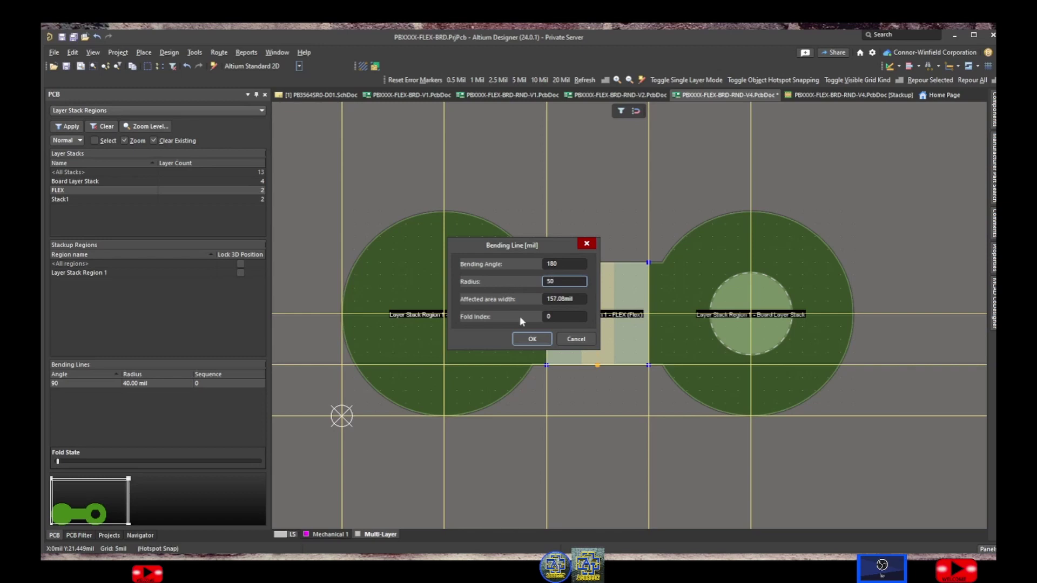
pyautogui.click(533, 339)
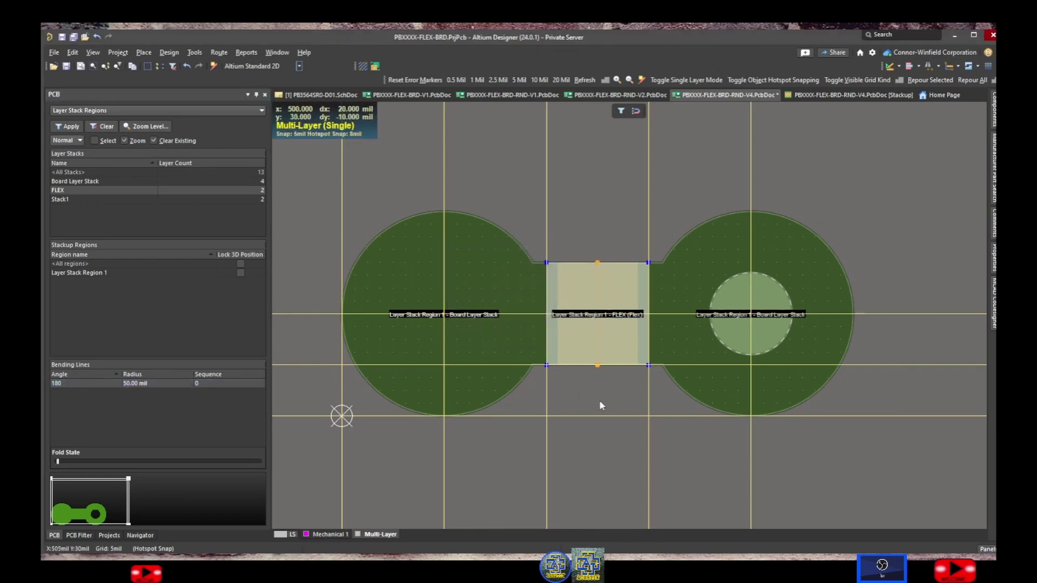
pyautogui.click(93, 52)
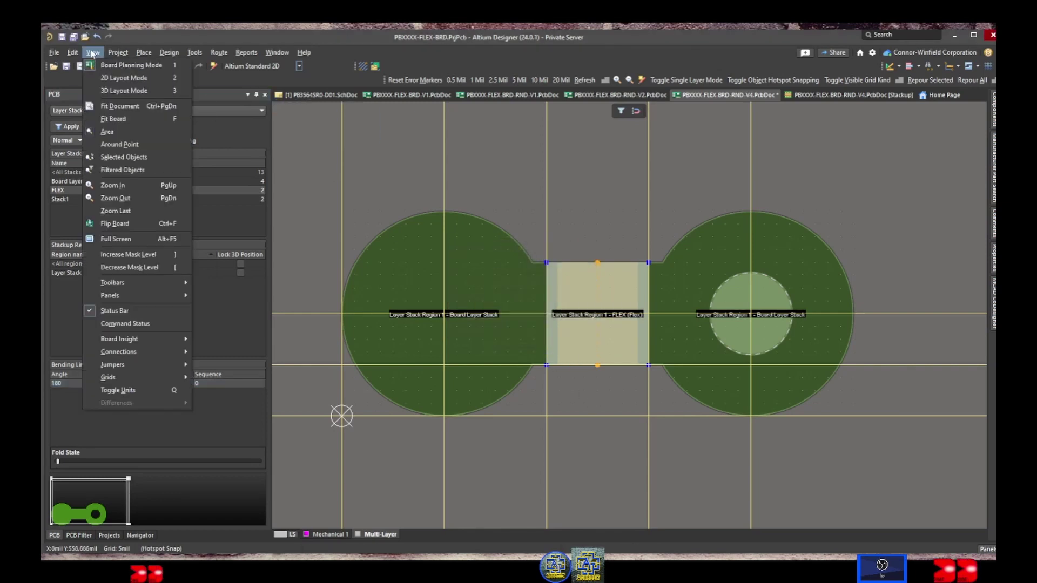
# Switch to 3D Layout Mode and orbit the board into a perspective view
pyautogui.click(111, 92)
pyautogui.keyDown('shift'); pyautogui.moveTo(574, 346); pyautogui.dragTo(618, 406, button='right'); pyautogui.keyUp('shift')
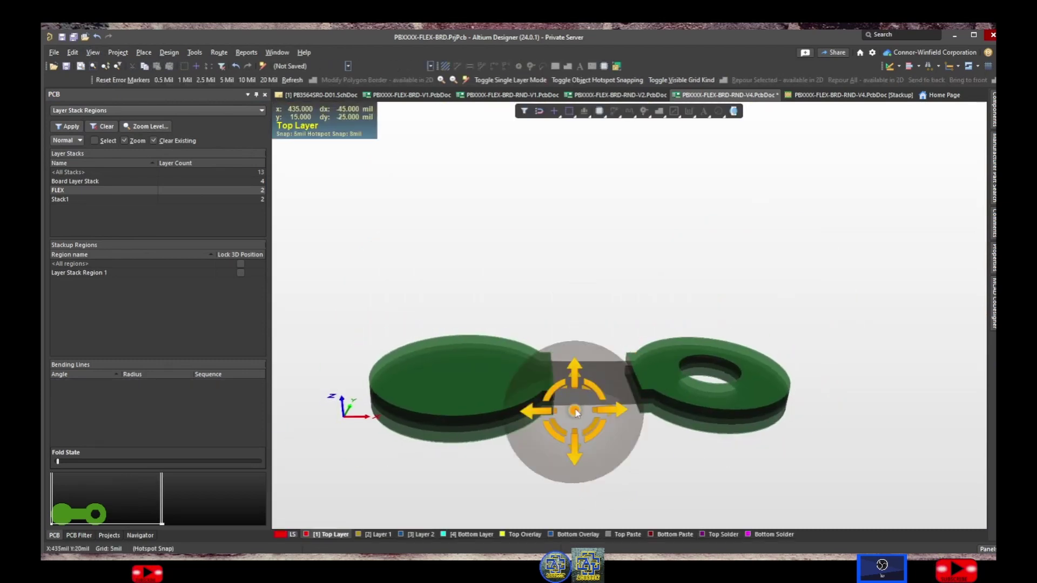
pyautogui.keyDown('shift'); pyautogui.moveTo(577, 421); pyautogui.dragTo(579, 441, button='right'); pyautogui.keyUp('shift')
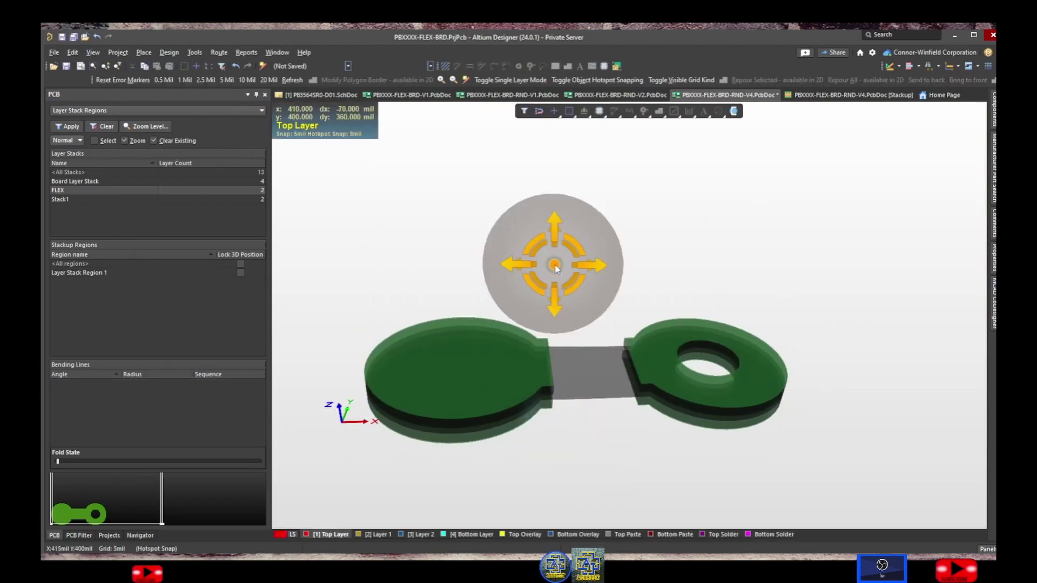
pyautogui.moveTo(554, 260)
pyautogui.keyDown('shift'); pyautogui.mouseDown(button='right')
pyautogui.moveTo(554, 213)
pyautogui.moveTo(548, 226)
pyautogui.mouseUp(button='right'); pyautogui.keyUp('shift')
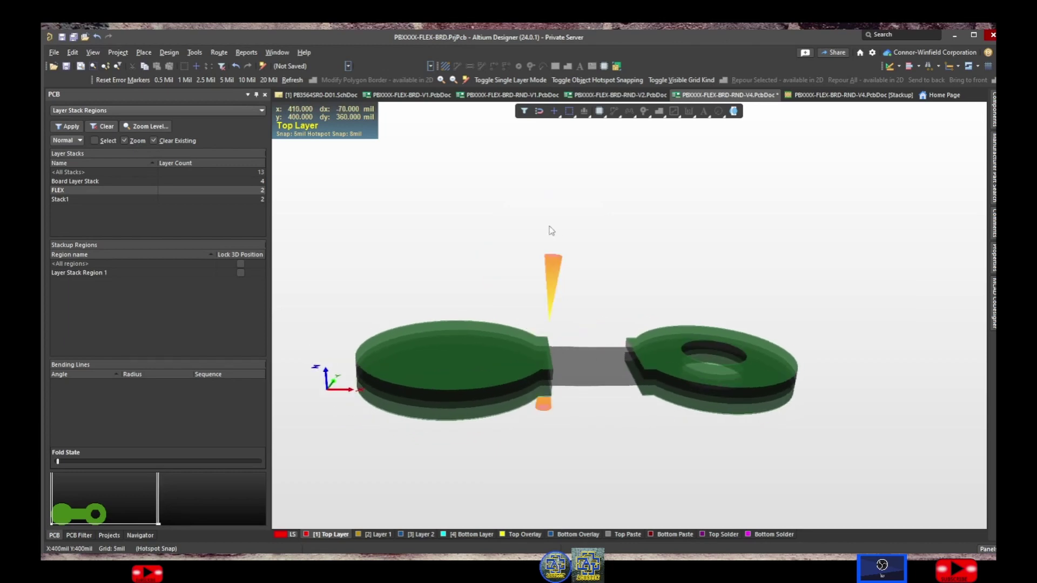
# Fold the FLEX section a full 180° with the Fold State slider, then partly unfold it
pyautogui.click(60, 190)
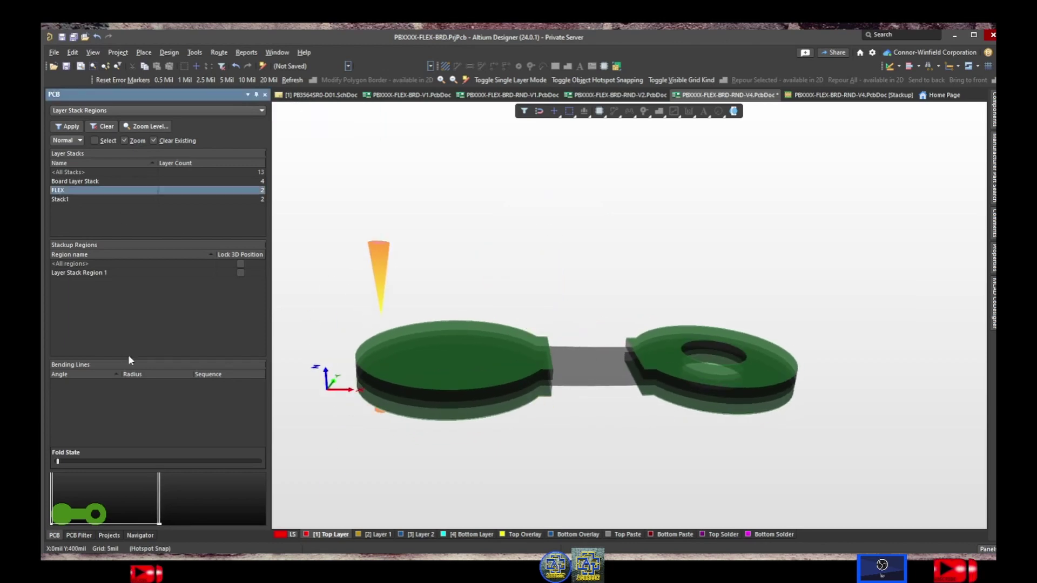
pyautogui.click(56, 462)
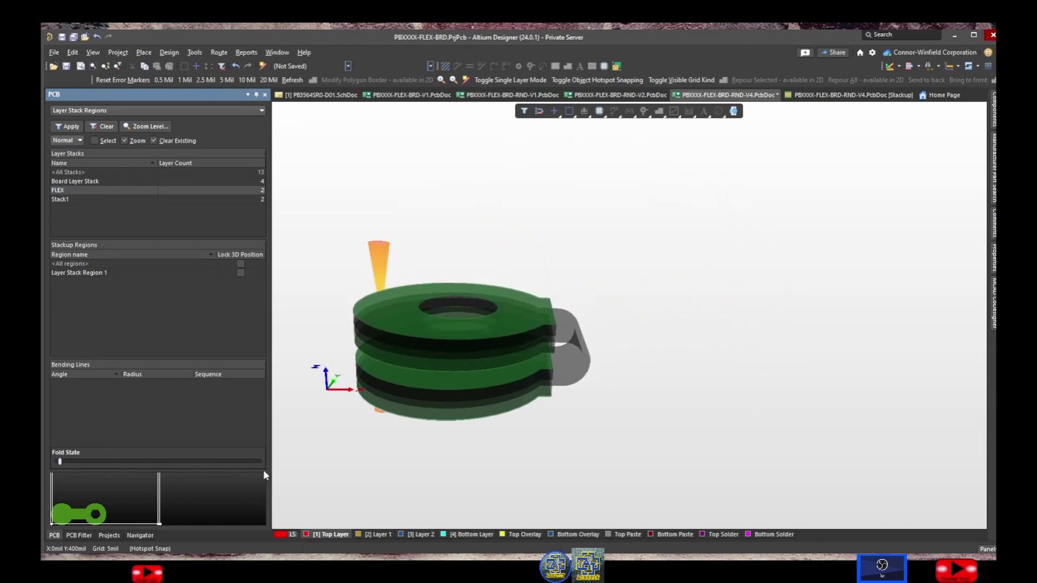
pyautogui.moveTo(478, 451)
pyautogui.keyDown('shift'); pyautogui.mouseDown(button='right')
pyautogui.moveTo(557, 464)
pyautogui.moveTo(570, 478)
pyautogui.moveTo(622, 432)
pyautogui.moveTo(613, 433)
pyautogui.mouseUp(button='right'); pyautogui.keyUp('shift')
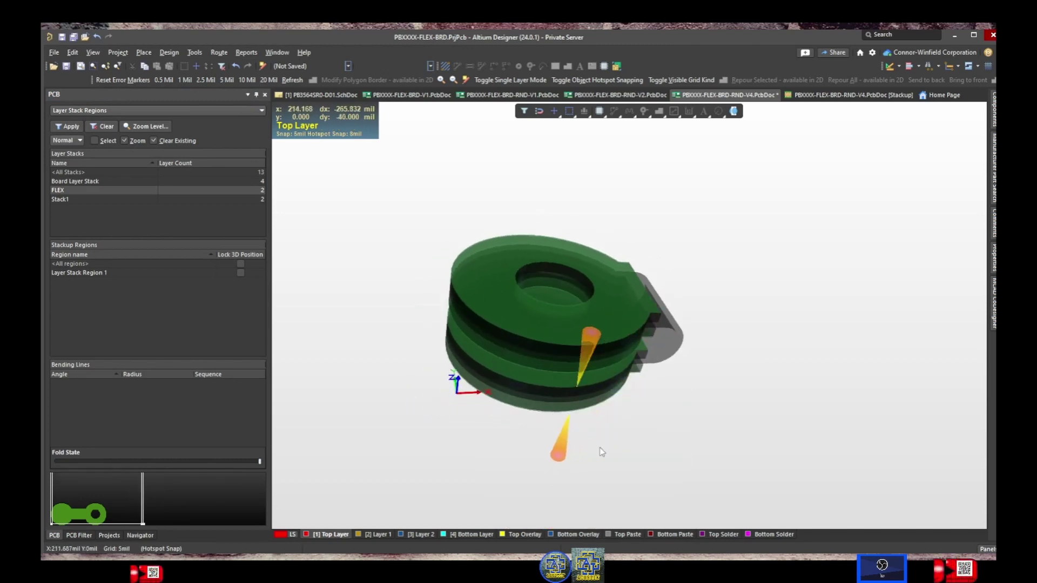
pyautogui.click(221, 462)
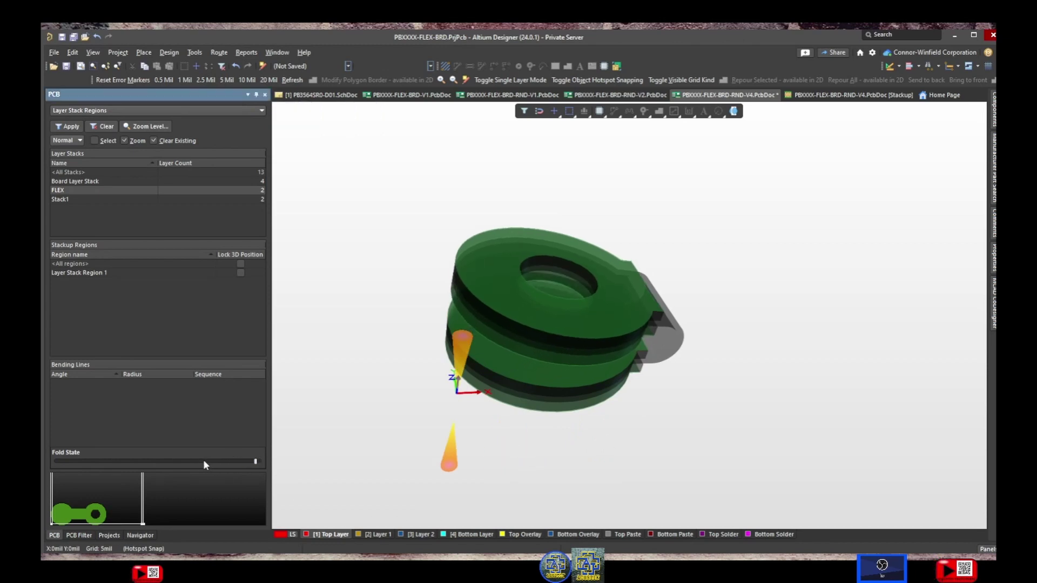
pyautogui.moveTo(257, 463); pyautogui.dragTo(131, 461)
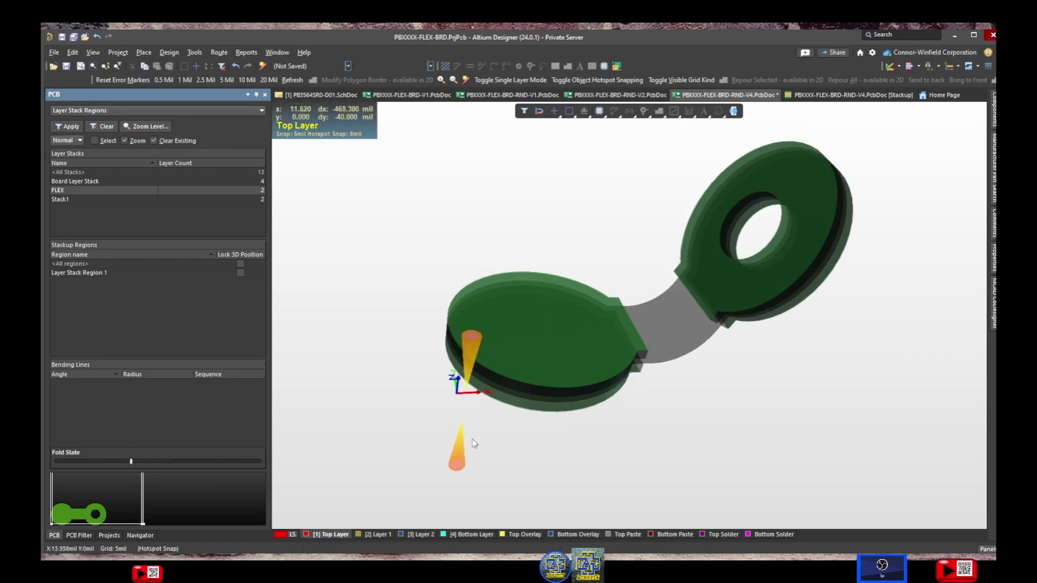
pyautogui.click(282, 534)
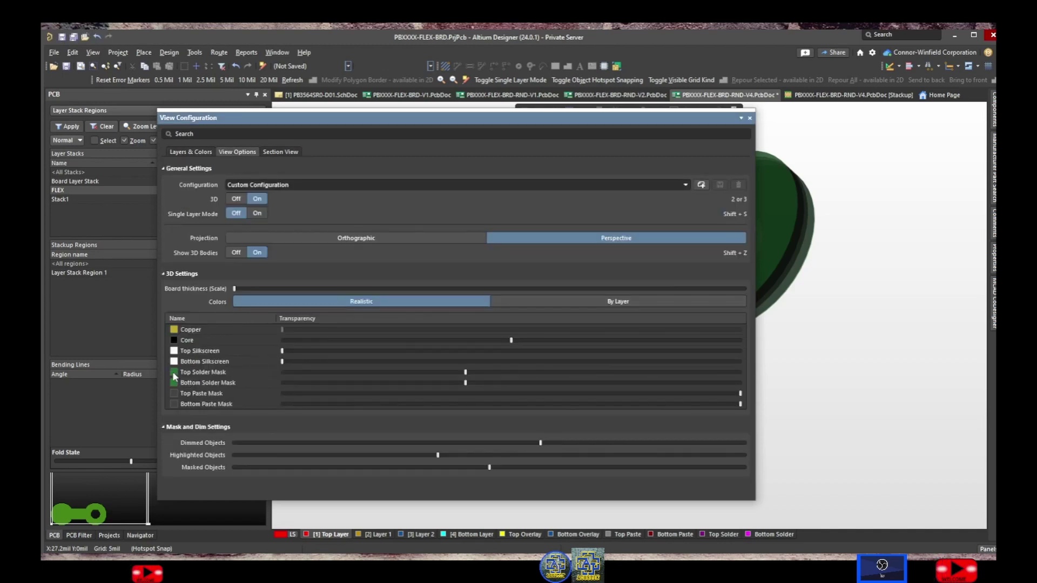
# Set the Top Solder Mask colour to blue and close View Configuration
pyautogui.click(174, 374)
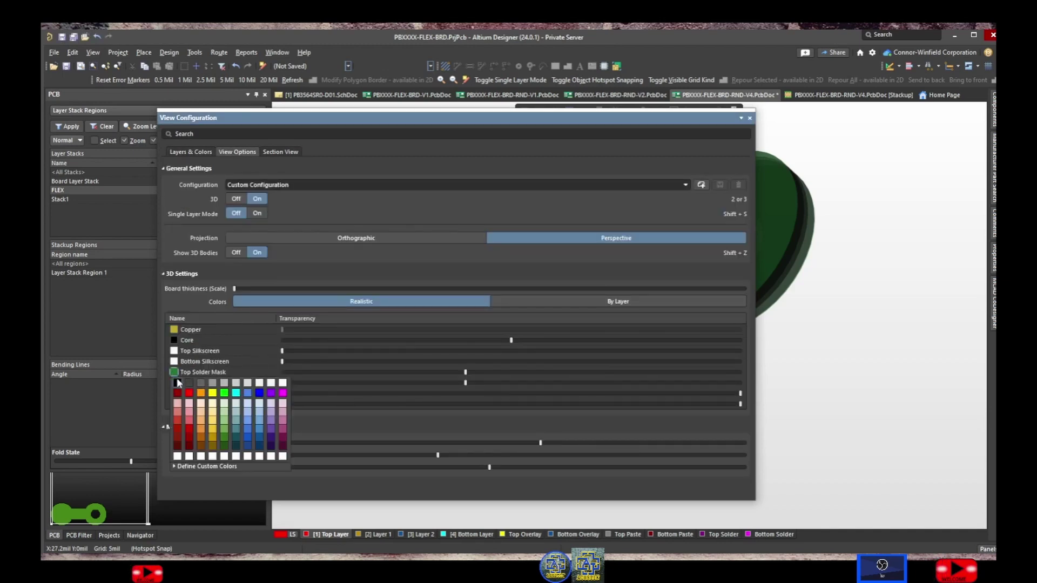
pyautogui.click(248, 394)
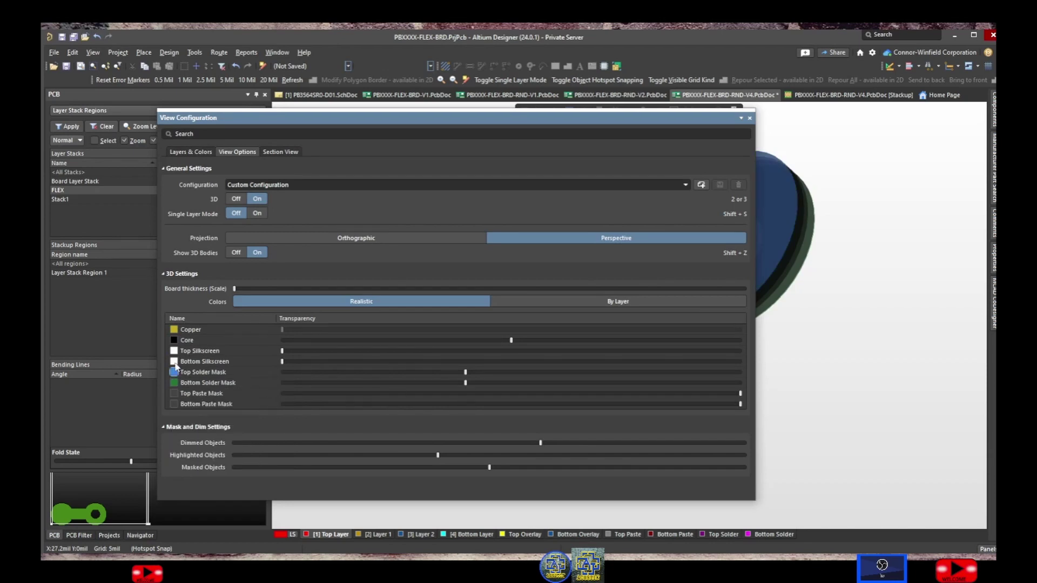
pyautogui.click(750, 118)
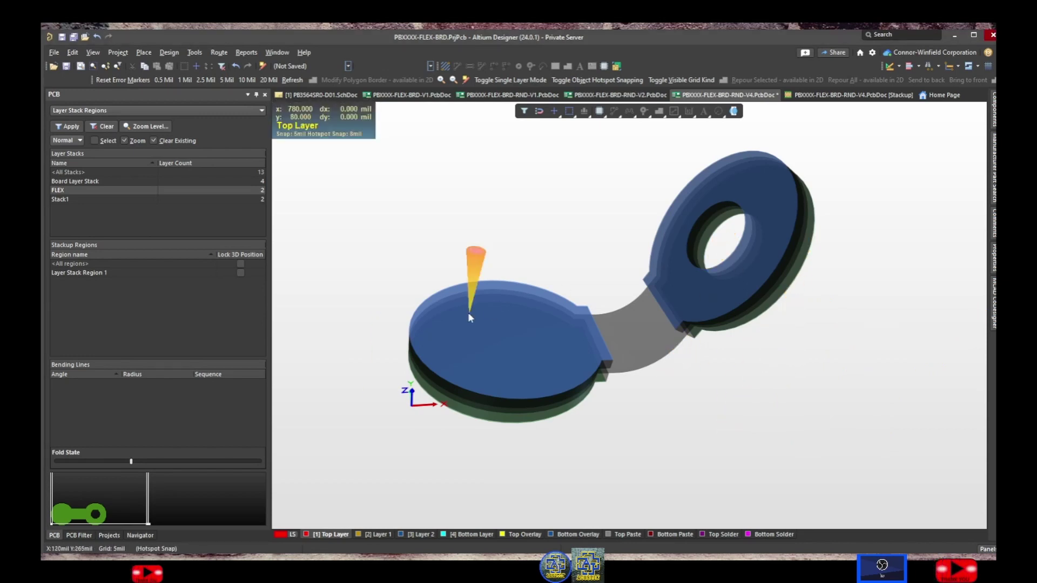
pyautogui.click(62, 192)
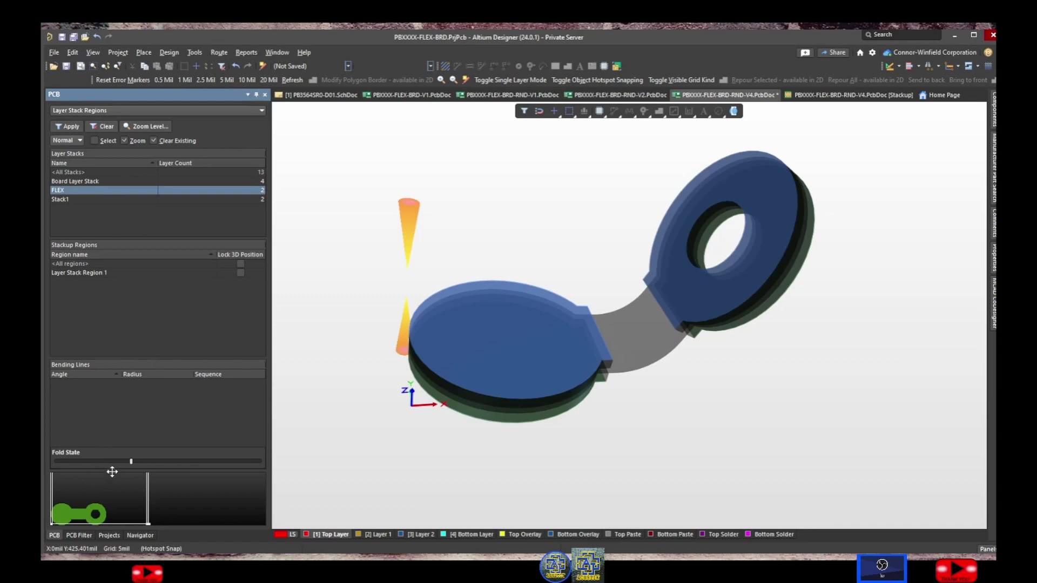
pyautogui.click(126, 463)
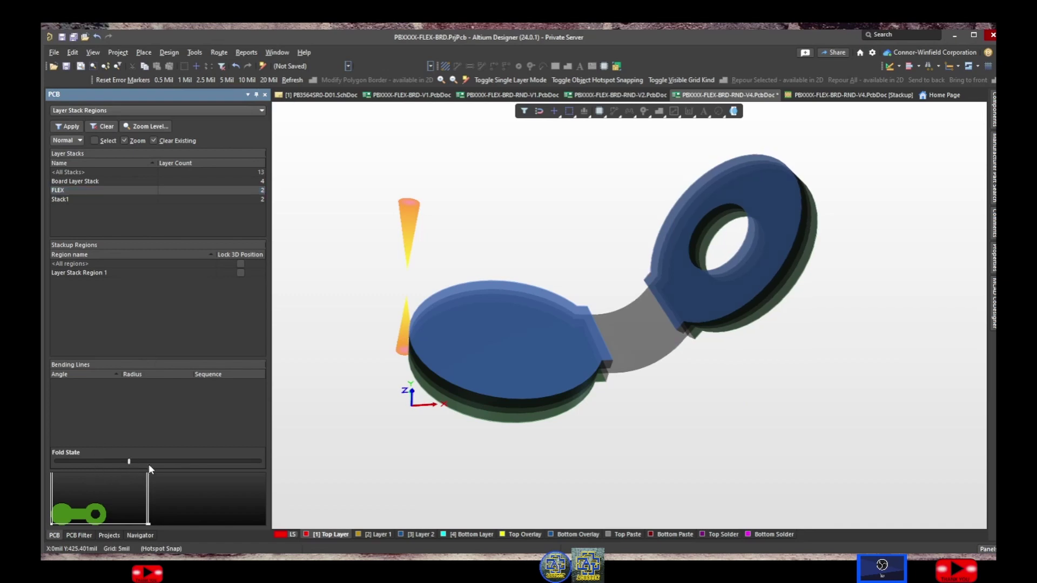
pyautogui.click(129, 462)
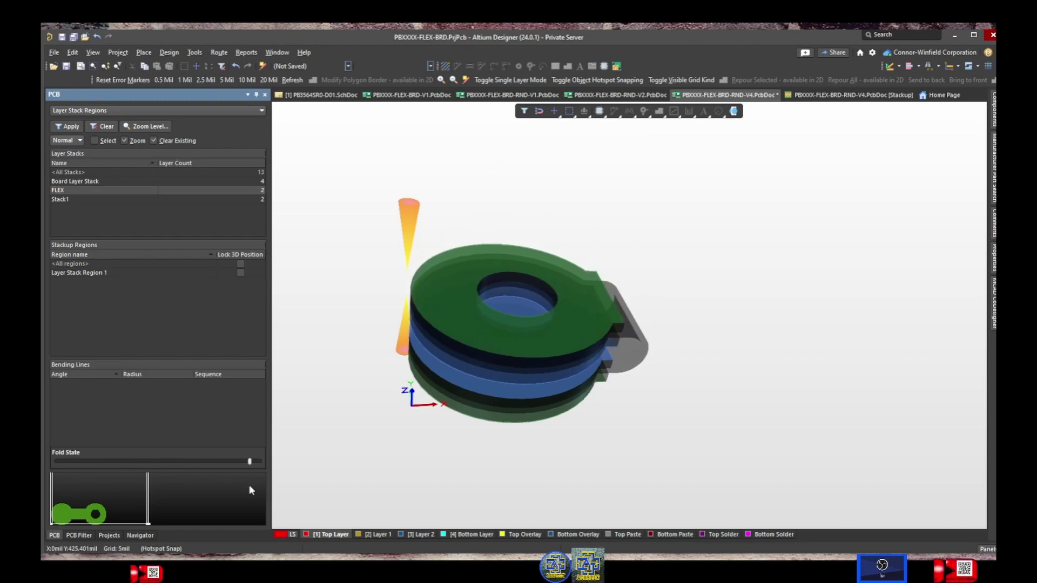
pyautogui.click(249, 462)
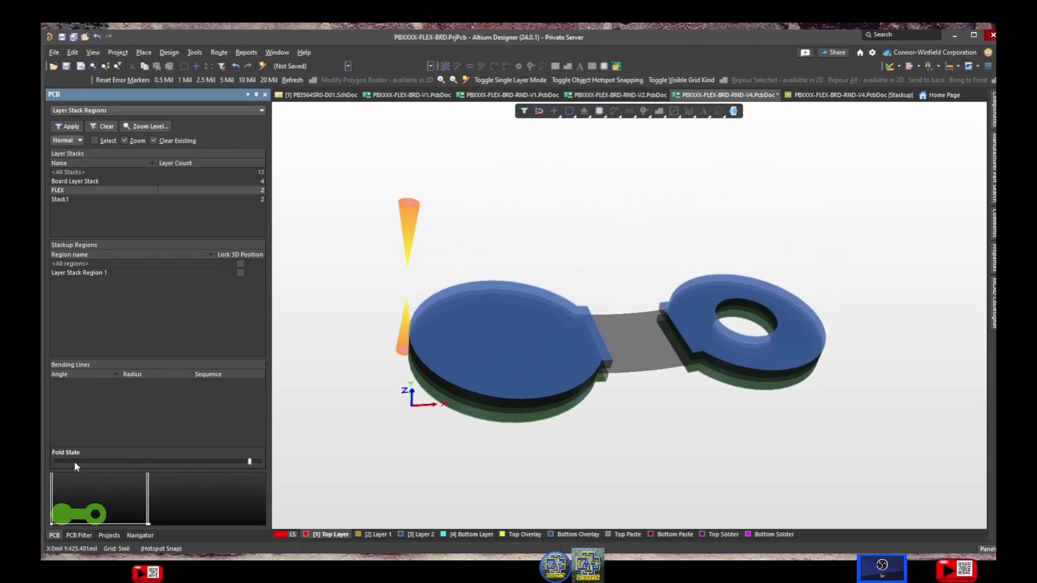